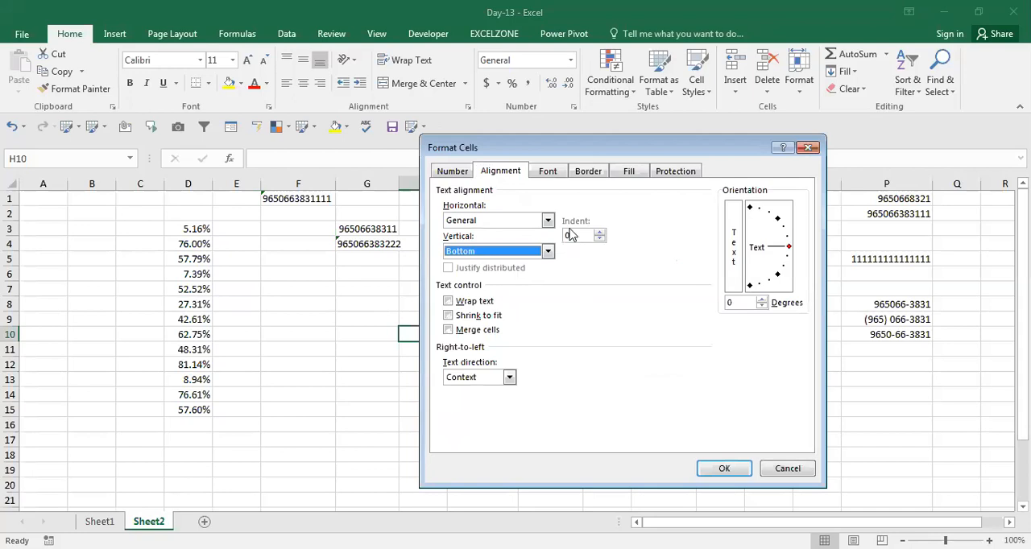
Step: Review the horizontal alignment options in the Format Cells dialog and dismiss it without applying changes
{"action": "left_click", "coordinate": [580, 234]}
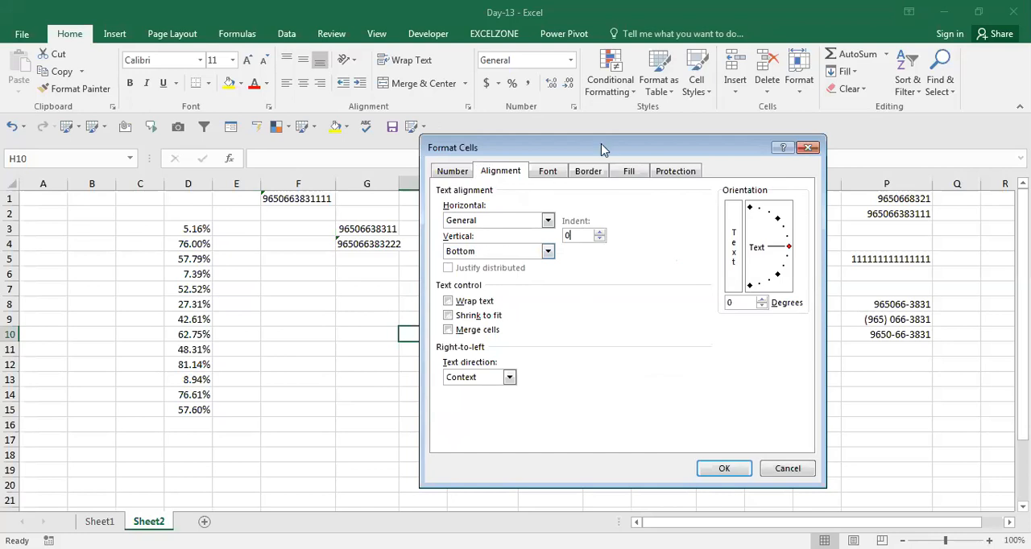
{"action": "left_click_drag", "start_coordinate": [558, 135], "coordinate": [624, 147]}
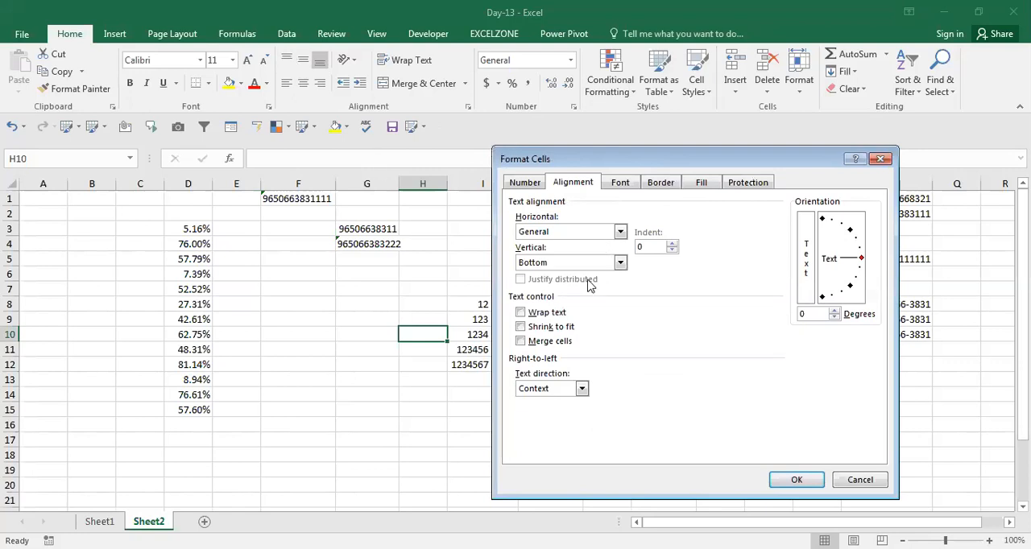
{"action": "left_click", "coordinate": [618, 231]}
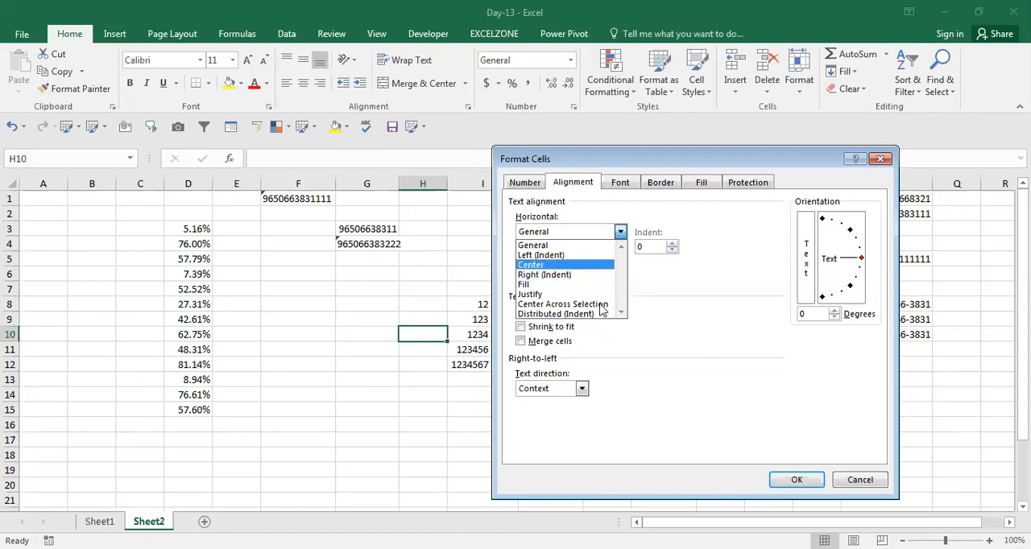
{"action": "left_click", "coordinate": [864, 480]}
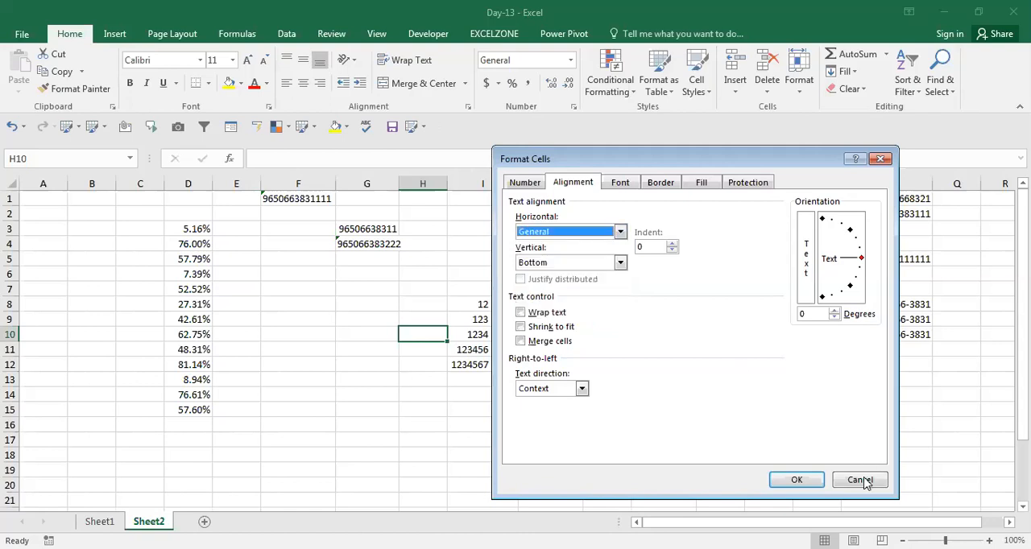
{"action": "key", "text": "Escape"}
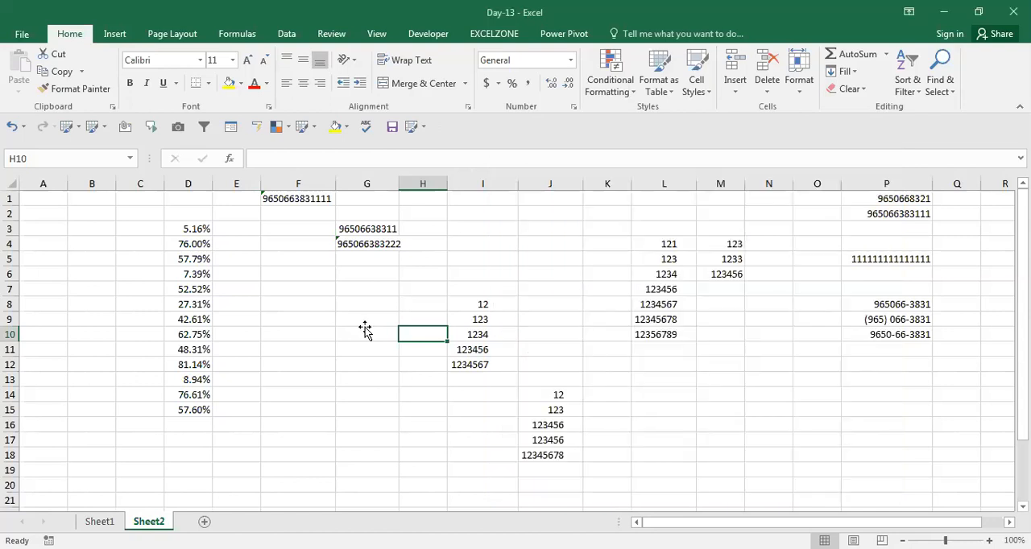
Step: Fill cells G10:G19 with =RANDBETWEEN(30,100) and convert the results to fixed values
{"action": "left_click", "coordinate": [364, 330]}
{"action": "type", "text": "="}
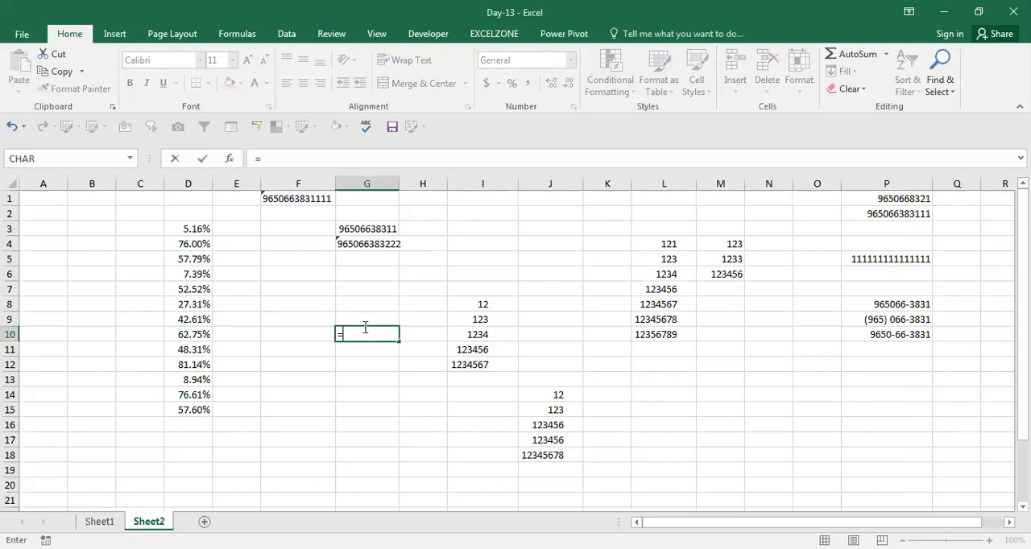
{"action": "type", "text": "RANDBETWEEN(30,100)"}
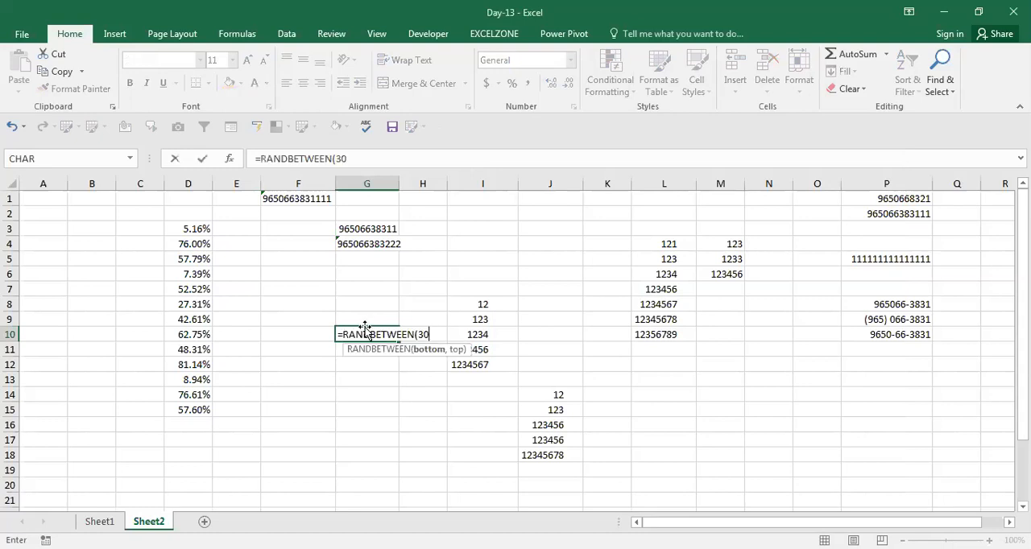
{"action": "key", "text": "ctrl+Return"}
{"action": "key", "text": "shift+Down"}
{"action": "key", "text": "shift+Down"}
{"action": "key", "text": "shift+Down"}
{"action": "key", "text": "shift+Down"}
{"action": "key", "text": "shift+Down"}
{"action": "key", "text": "shift+Down"}
{"action": "key", "text": "shift+Down"}
{"action": "key", "text": "shift+Down"}
{"action": "key", "text": "shift+Down"}
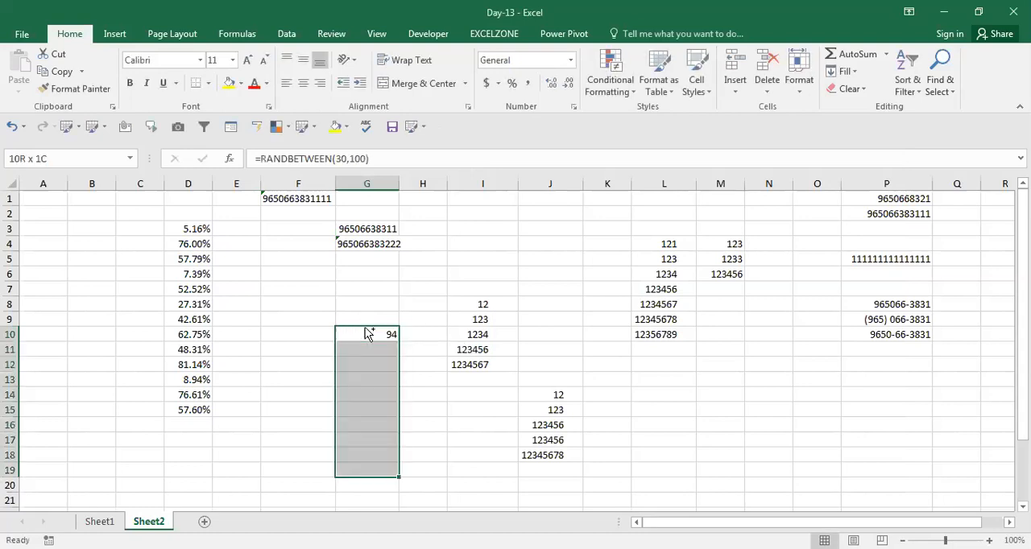
{"action": "key", "text": "ctrl+d"}
{"action": "key", "text": "ctrl+c"}
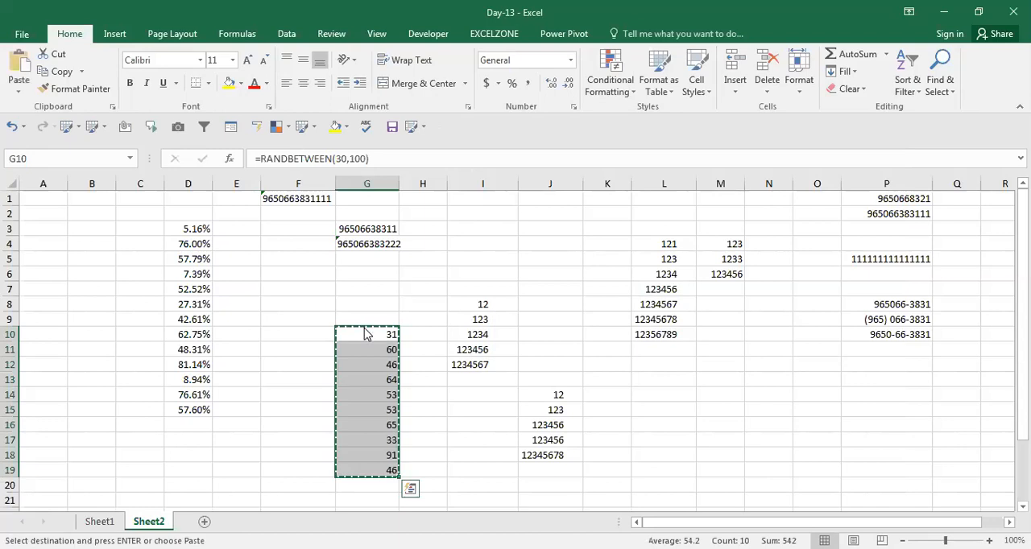
Step: Set the vertical alignment of the numbers in G10:G19 to Center
{"action": "key", "text": "ctrl+1"}
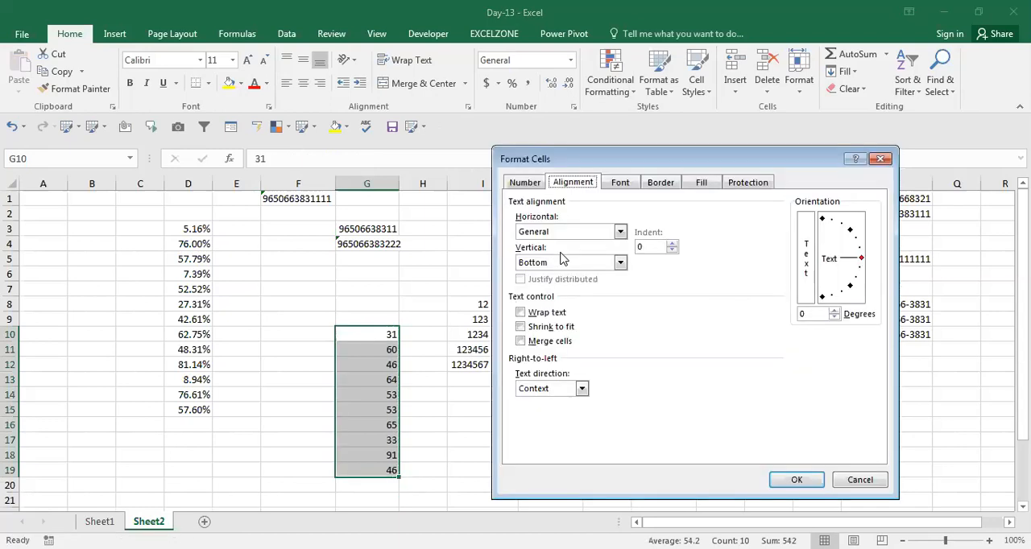
{"action": "left_click", "coordinate": [620, 264]}
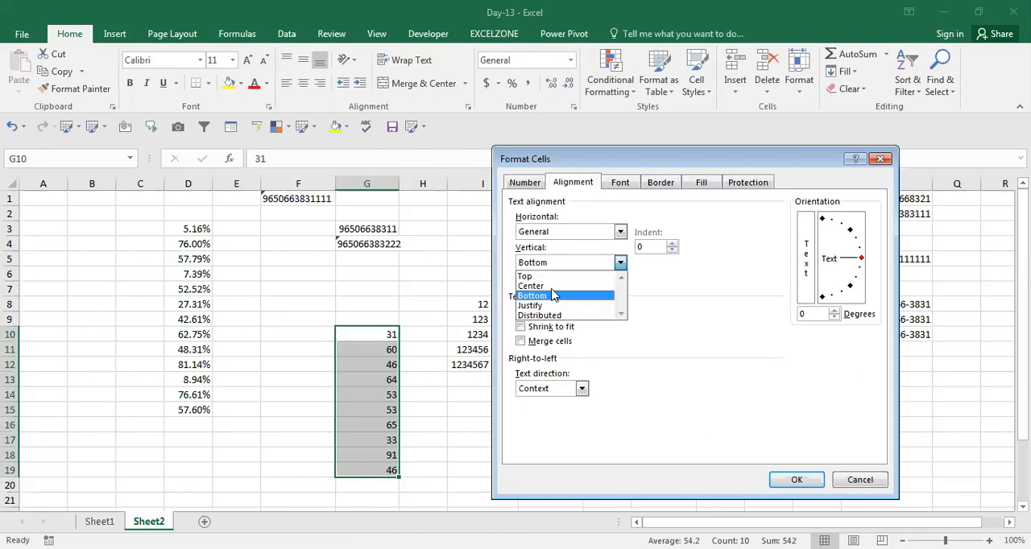
{"action": "key", "text": "Return"}
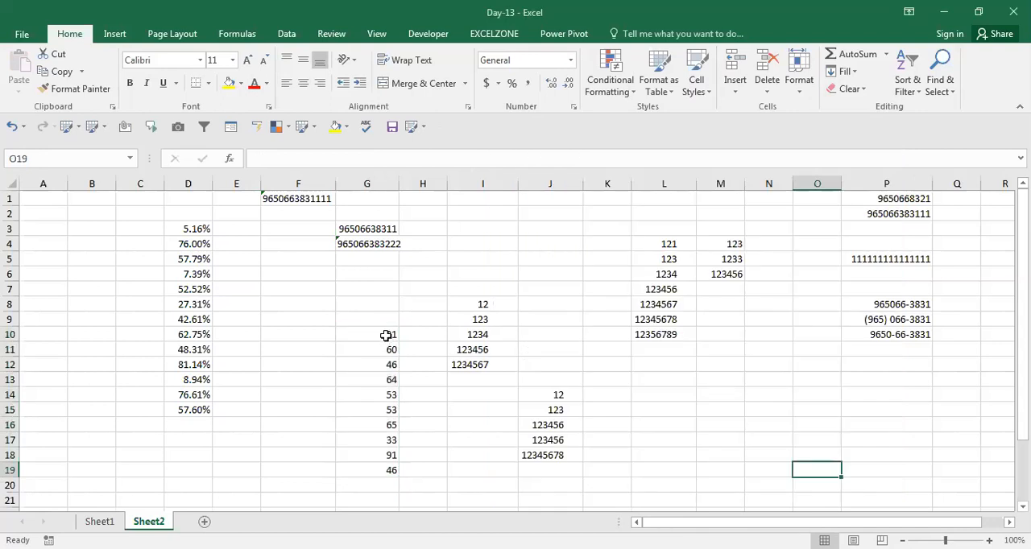
{"action": "left_click", "coordinate": [387, 335]}
{"action": "key", "text": "ctrl+shift+Down"}
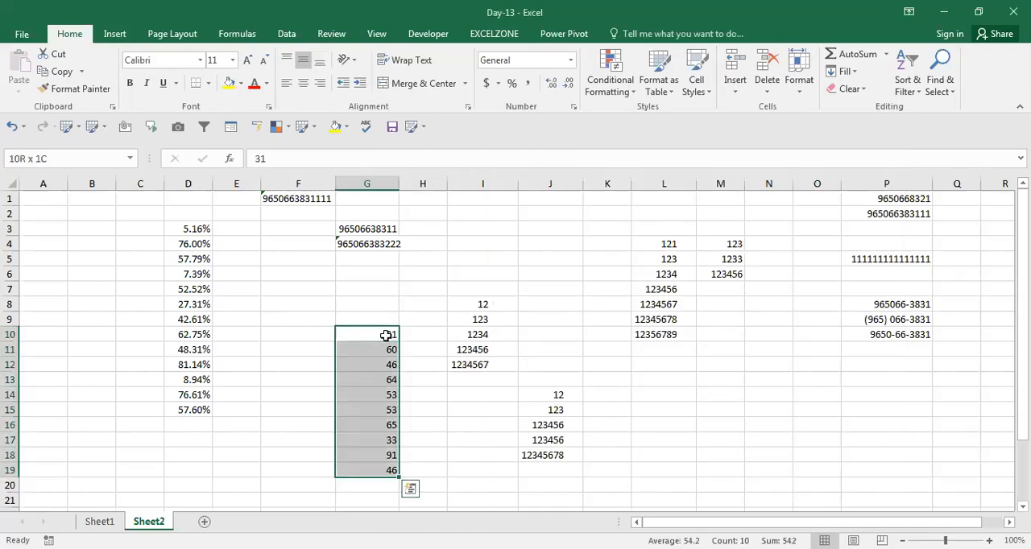
{"action": "key", "text": "ctrl+1"}
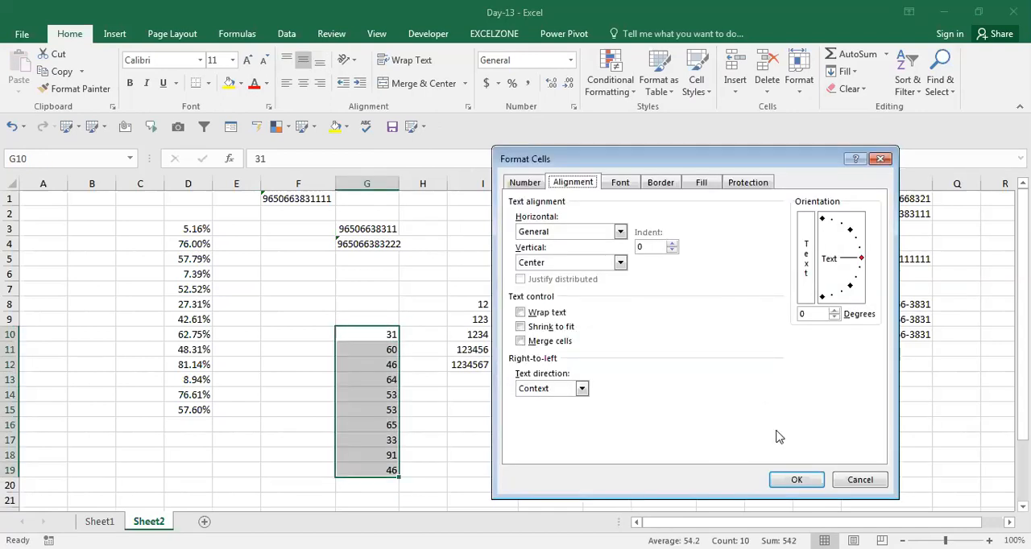
{"action": "left_click", "coordinate": [794, 480]}
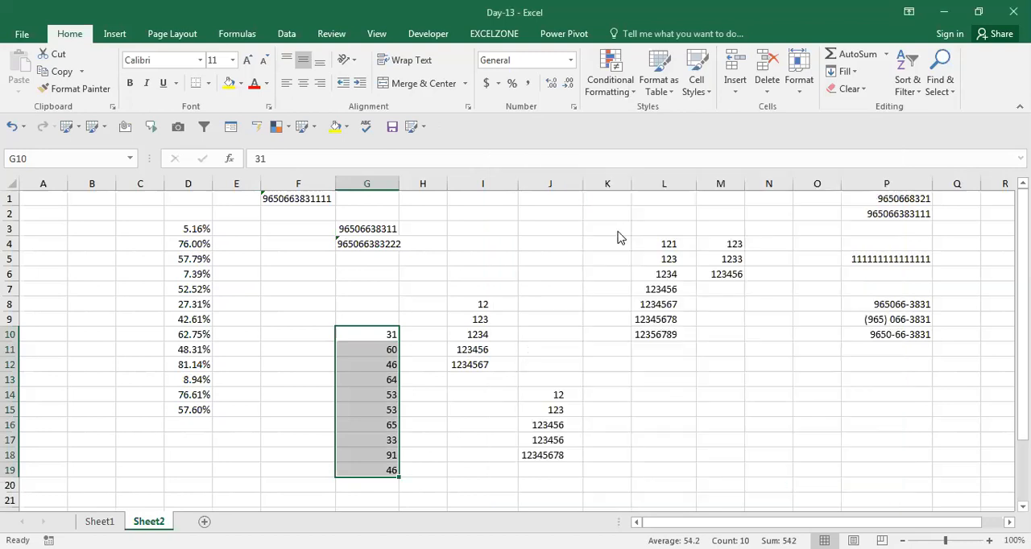
Step: Set the horizontal alignment of the numbers in G10:G19 to Center
{"action": "key", "text": "ctrl+1"}
{"action": "left_click", "coordinate": [576, 231]}
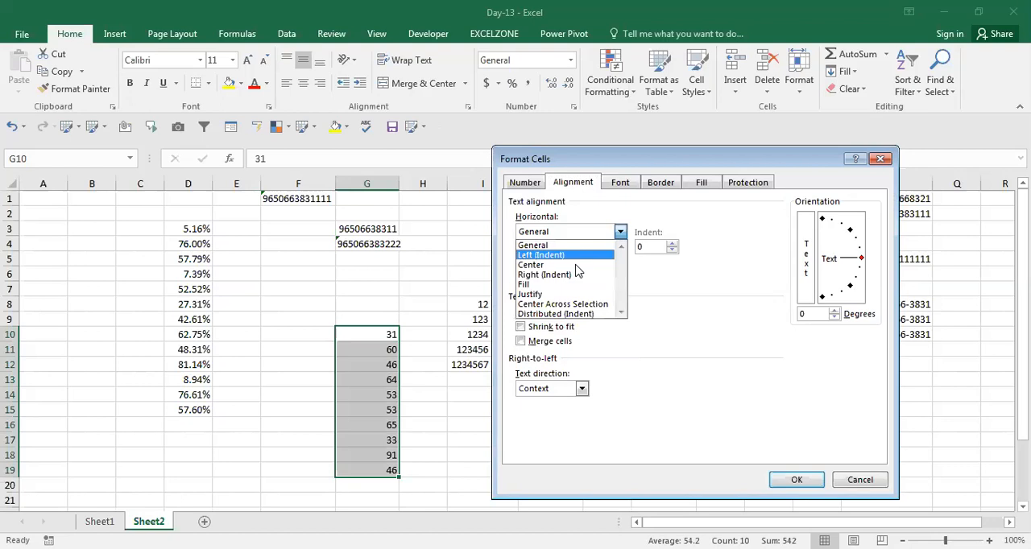
{"action": "left_click", "coordinate": [563, 265]}
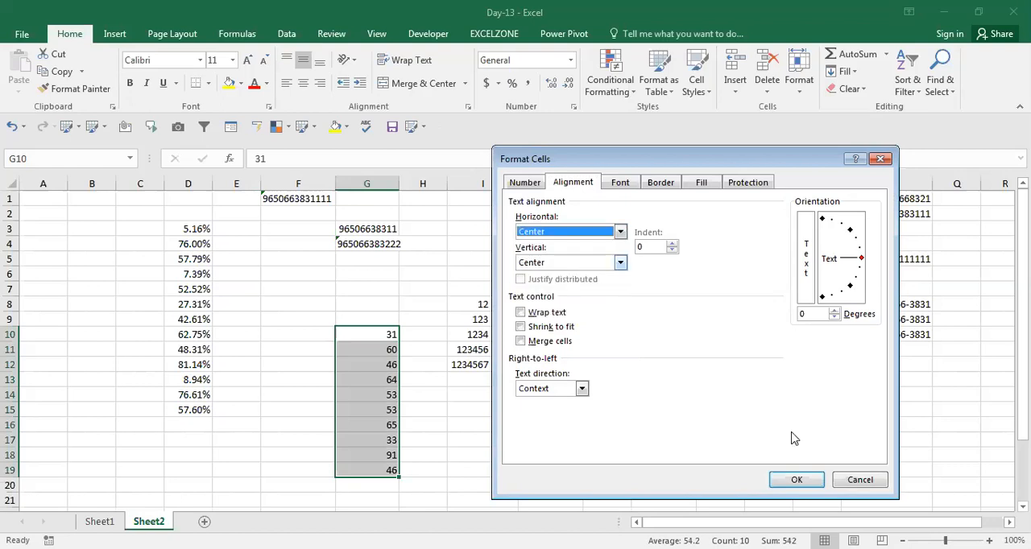
{"action": "left_click", "coordinate": [795, 477]}
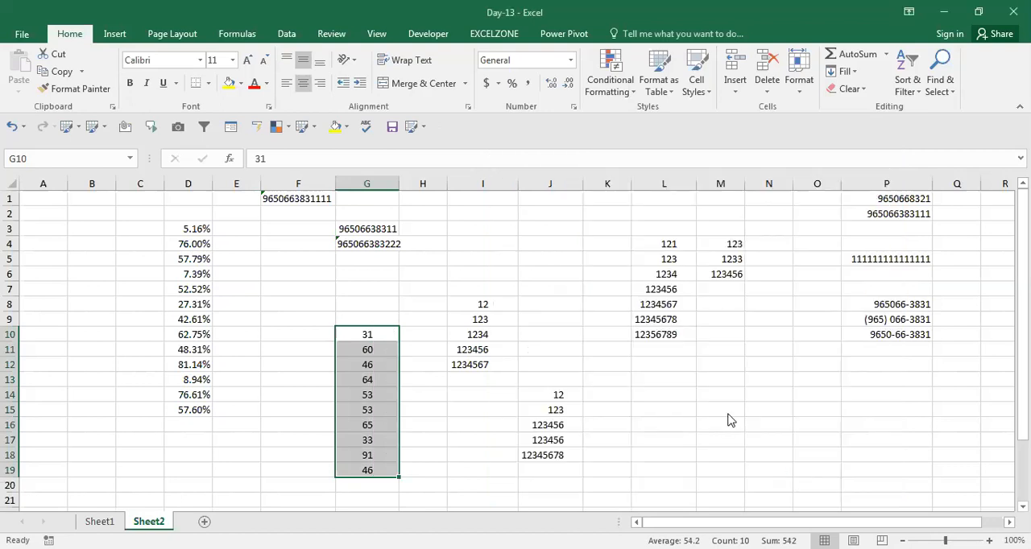
Step: Align G10:G19 vertically to Top and horizontally to Left (Indent) with an indent of 5
{"action": "key", "text": "ctrl+1"}
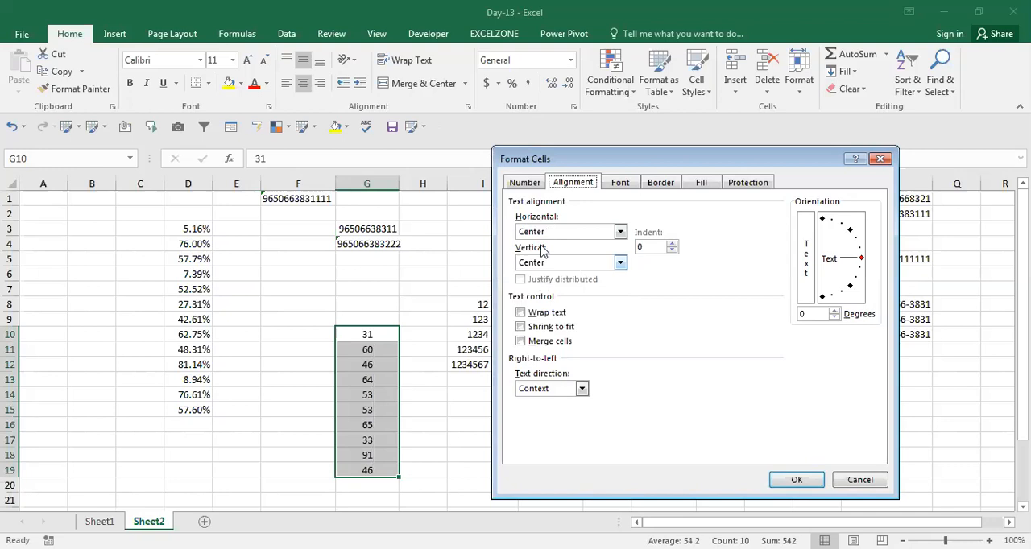
{"action": "scroll", "coordinate": [540, 264], "scroll_direction": "up", "scroll_amount": 1}
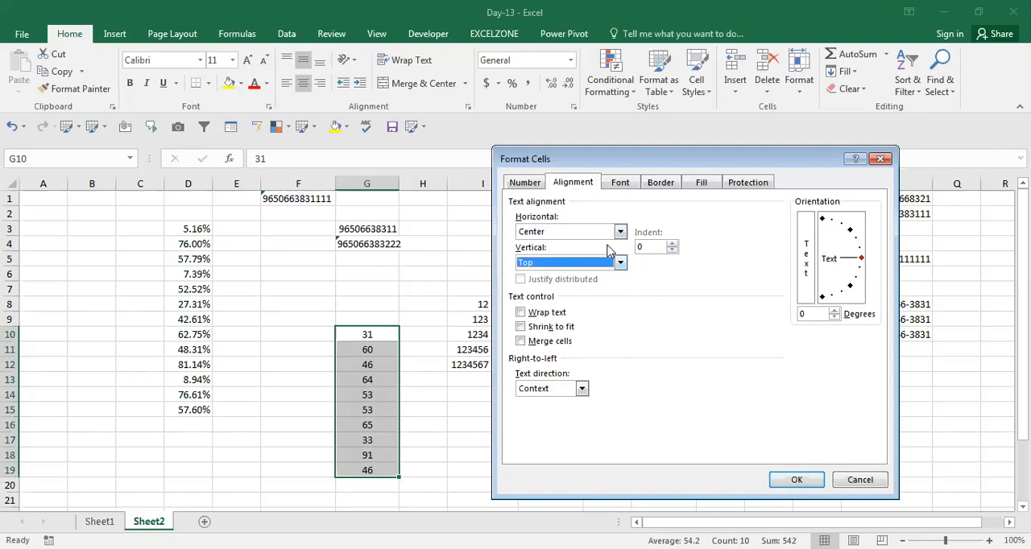
{"action": "left_click", "coordinate": [672, 250]}
{"action": "left_click", "coordinate": [671, 243]}
{"action": "left_click", "coordinate": [671, 244]}
{"action": "left_click", "coordinate": [671, 244]}
{"action": "left_click", "coordinate": [670, 243]}
{"action": "left_click", "coordinate": [671, 243]}
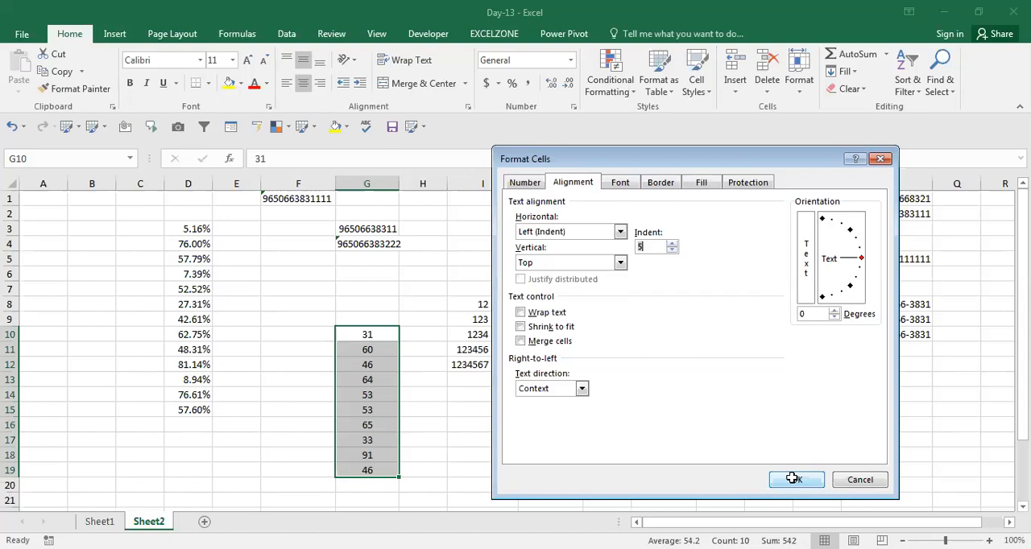
{"action": "left_click", "coordinate": [792, 479]}
Step: Reduce the indent of cells G10:G19 to 4
{"action": "key", "text": "ctrl+1"}
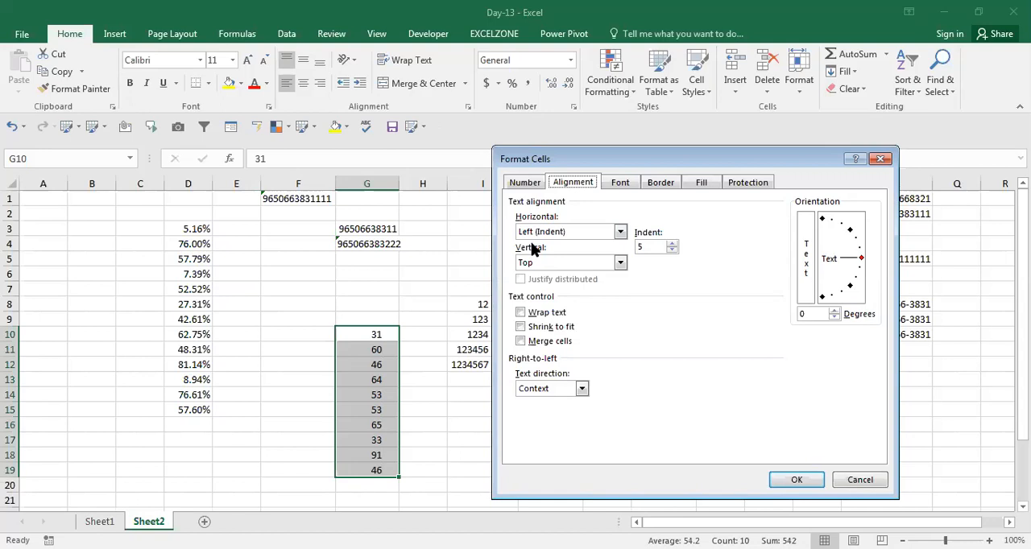
{"action": "left_click", "coordinate": [671, 251]}
{"action": "left_click", "coordinate": [807, 481]}
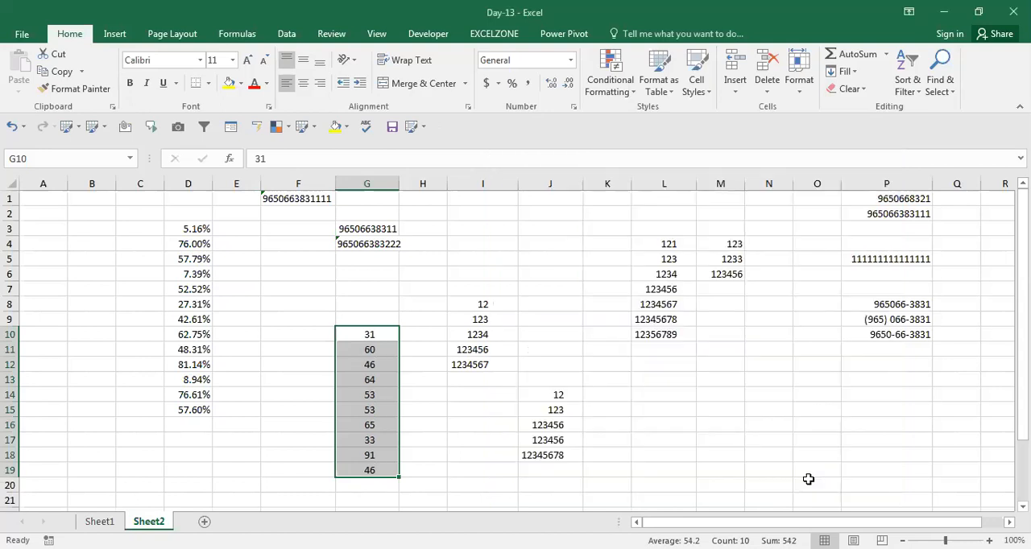
{"action": "key", "text": "ctrl+1"}
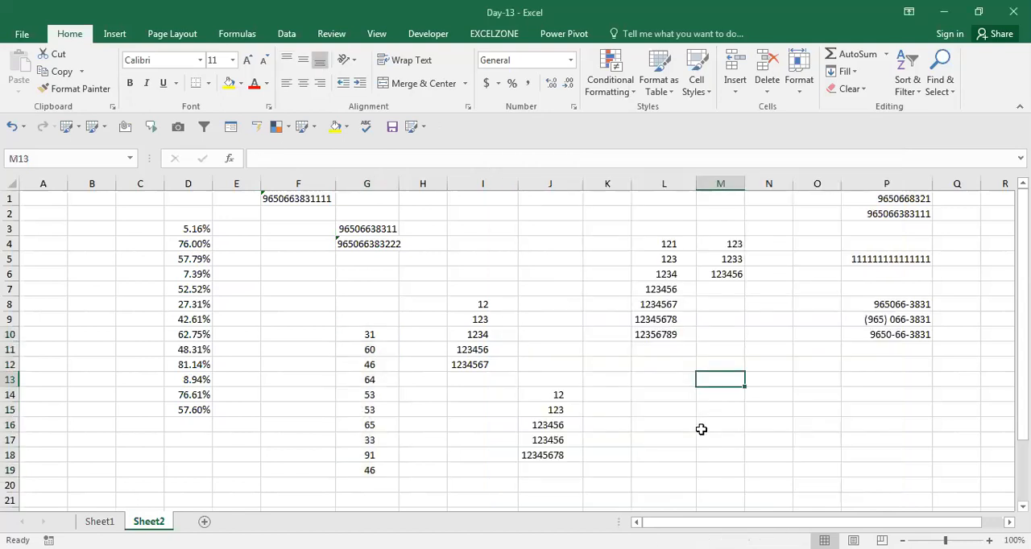
Step: Enter the text "I AM GOING TO" in cell M13
{"action": "type", "text": "I AM GOING TO"}
{"action": "left_click", "coordinate": [702, 429]}
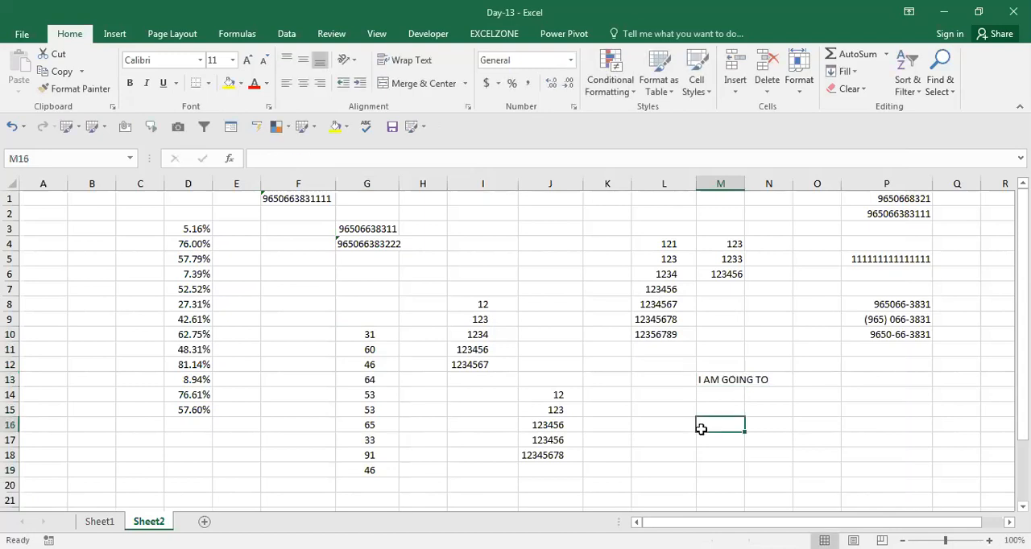
Step: Extend the text in cell M13 to read "I AM GOING TO GAO"
{"action": "key", "text": "Up"}
{"action": "key", "text": "Up"}
{"action": "key", "text": "Up"}
{"action": "key", "text": "F2"}
{"action": "type", "text": "GAO"}
{"action": "key", "text": "Return"}
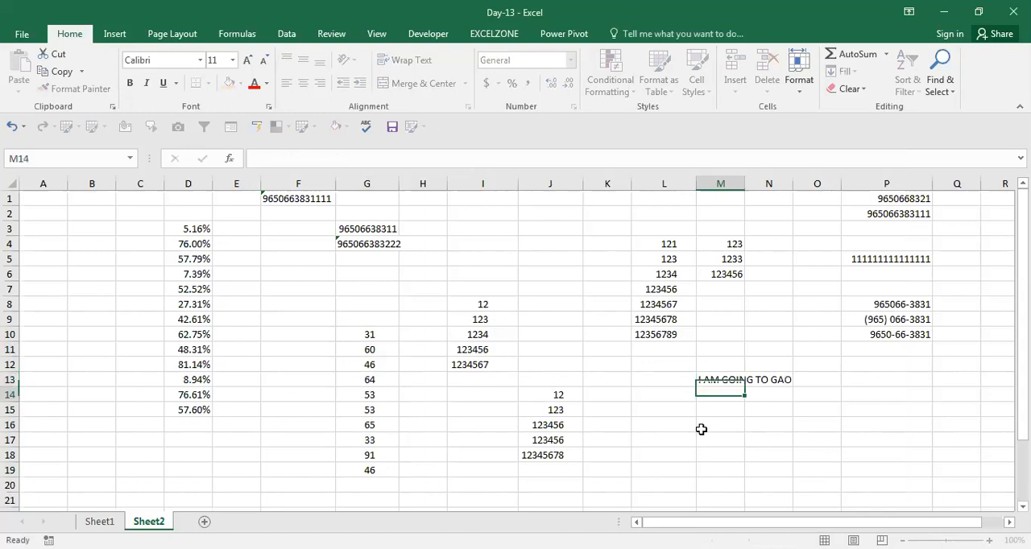
Step: Apply the Shrink to fit text control to cell M13
{"action": "key", "text": "Up"}
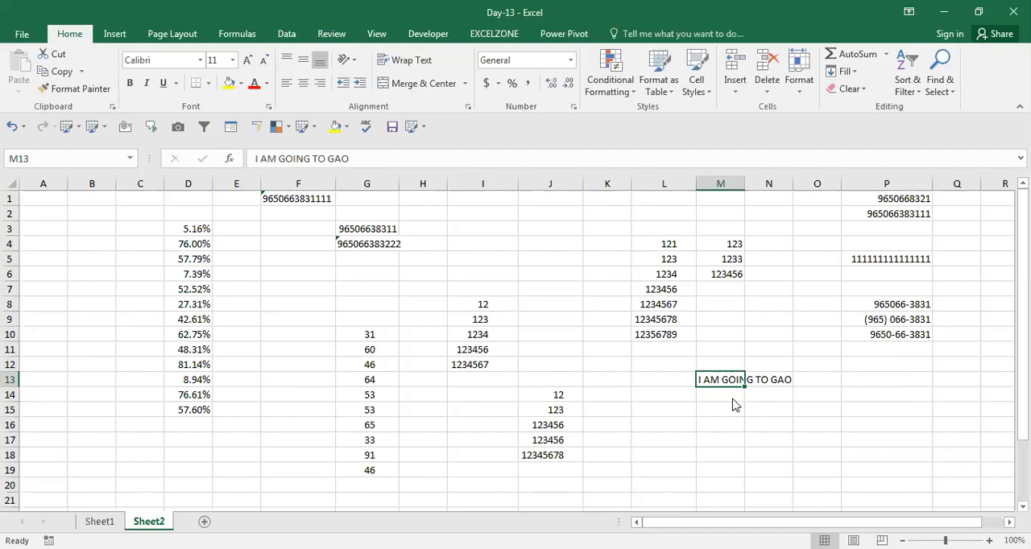
{"action": "key", "text": "ctrl+1"}
{"action": "left_click", "coordinate": [523, 329]}
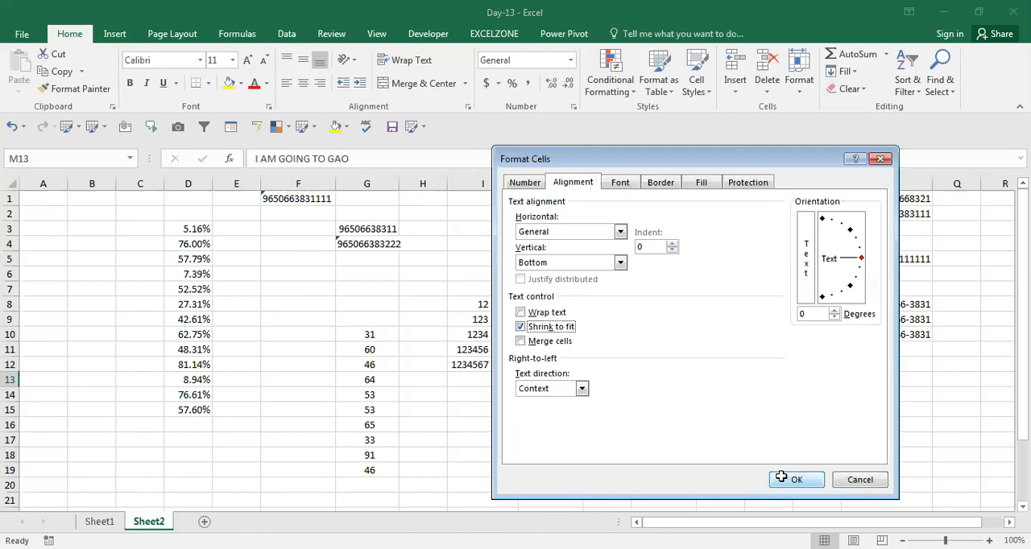
{"action": "left_click", "coordinate": [781, 477]}
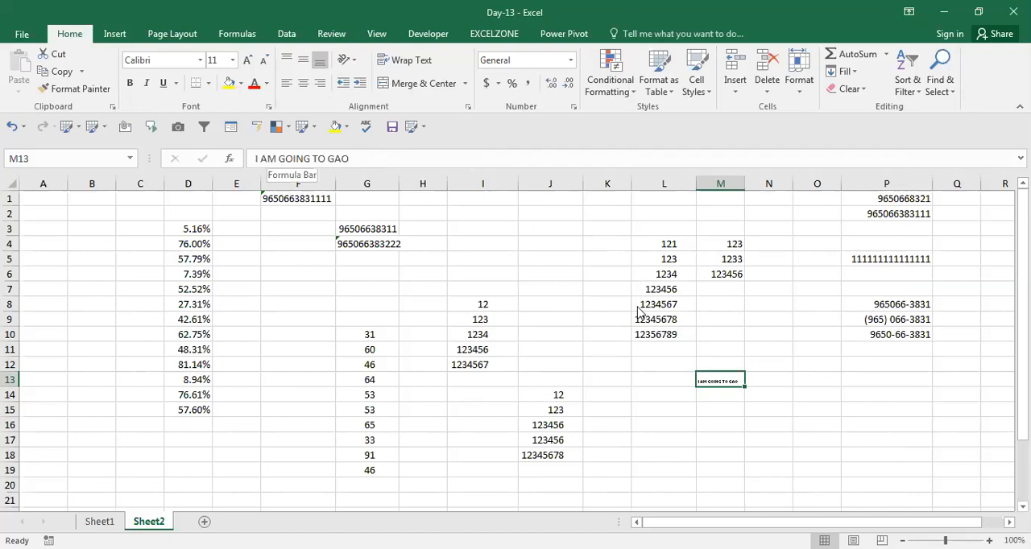
Step: Review the text direction options for cell M13 and leave the Format Cells dialog without applying changes
{"action": "key", "text": "ctrl+1"}
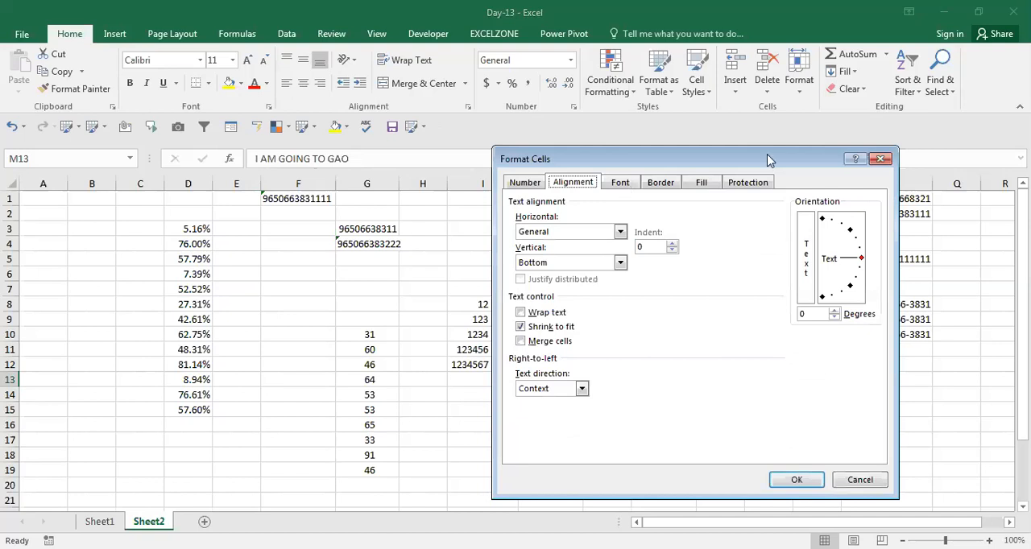
{"action": "left_click_drag", "start_coordinate": [637, 153], "coordinate": [518, 142]}
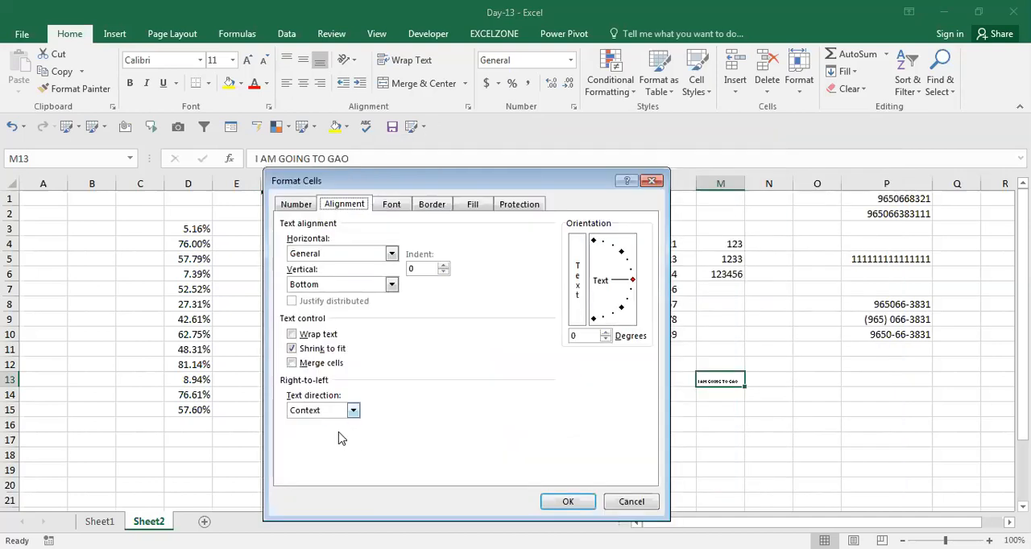
{"action": "left_click", "coordinate": [351, 412]}
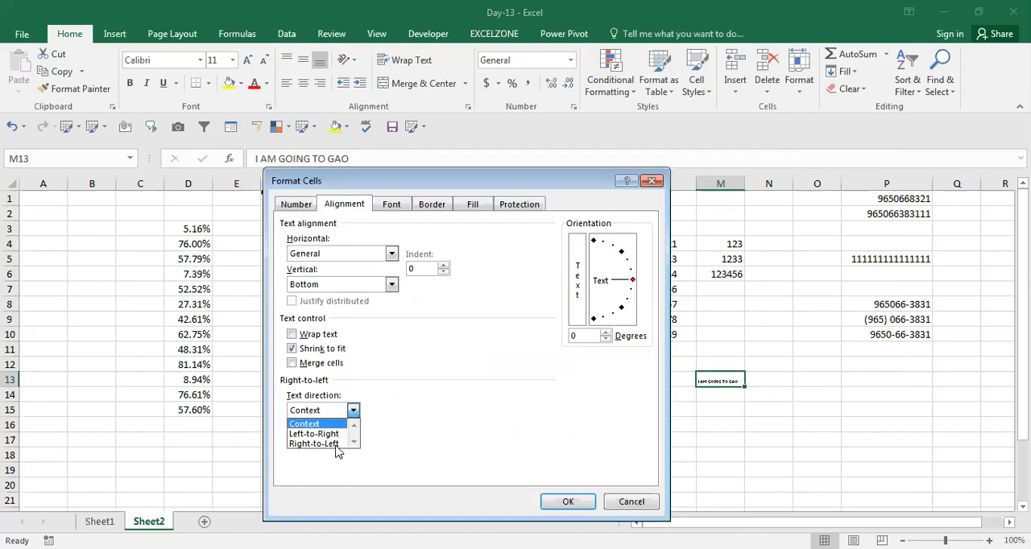
{"action": "left_click", "coordinate": [381, 374]}
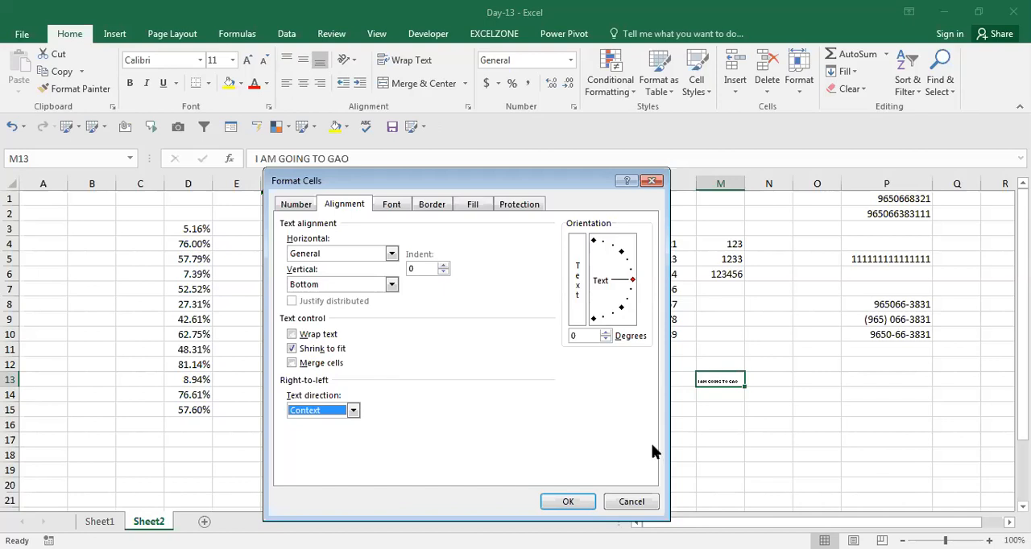
{"action": "left_click", "coordinate": [632, 503]}
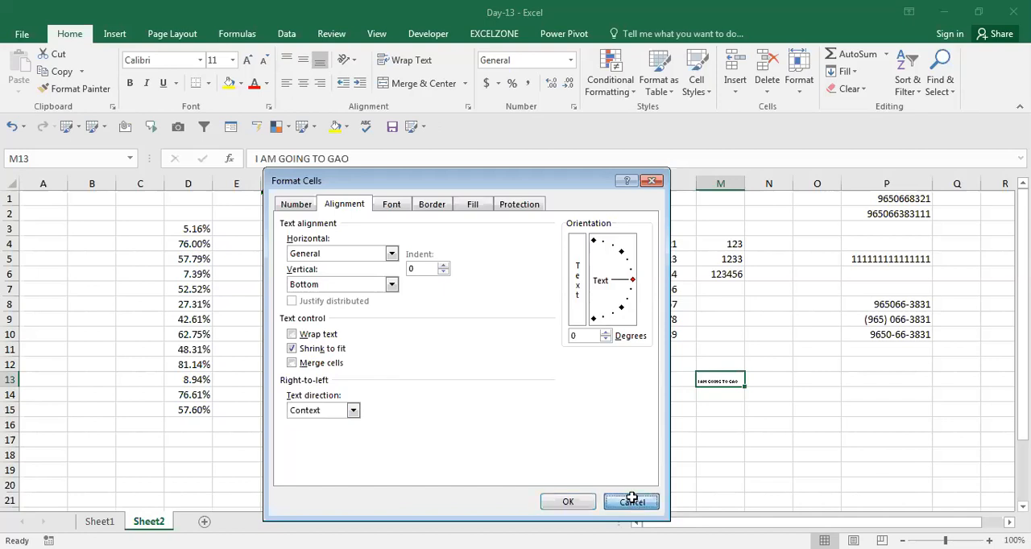
Step: Enter the header "Name" in cell T1
{"action": "key", "text": "ctrl+Up"}
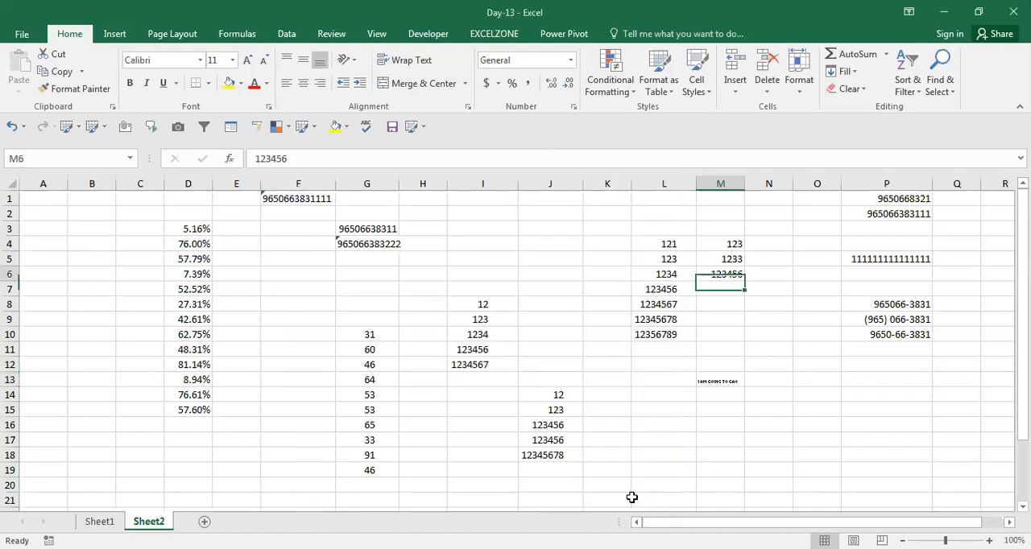
{"action": "key", "text": "ctrl+Up"}
{"action": "key", "text": "ctrl+Up"}
{"action": "key", "text": "ctrl+Right"}
{"action": "key", "text": "Right"}
{"action": "key", "text": "Right"}
{"action": "key", "text": "Right"}
{"action": "key", "text": "Right"}
{"action": "key", "text": "Right"}
{"action": "key", "text": "Right"}
{"action": "key", "text": "Right"}
{"action": "key", "text": "Right"}
{"action": "key", "text": "Right"}
{"action": "key", "text": "Right"}
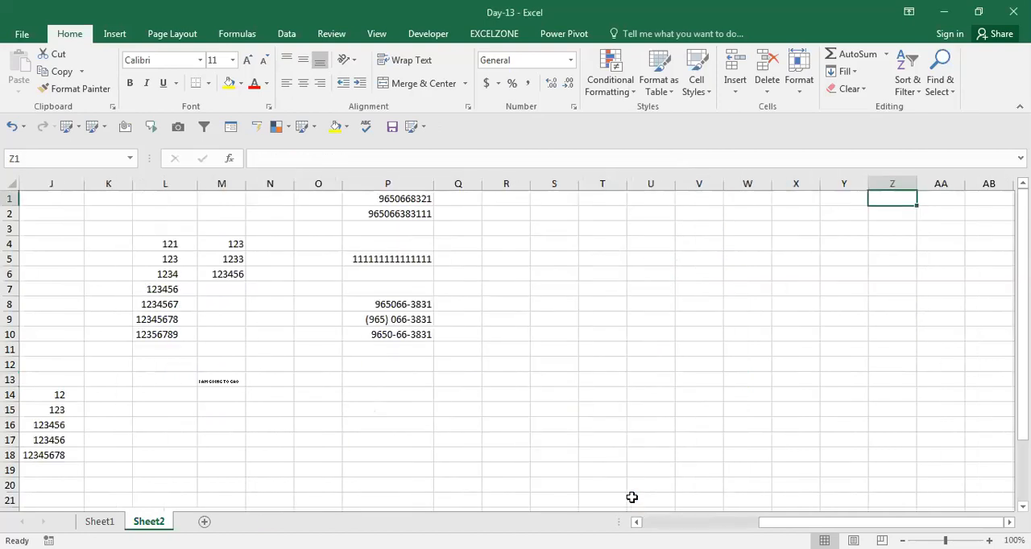
{"action": "key", "text": "Left"}
{"action": "key", "text": "Left"}
{"action": "key", "text": "Left"}
{"action": "key", "text": "Left"}
{"action": "key", "text": "Left"}
{"action": "key", "text": "Left"}
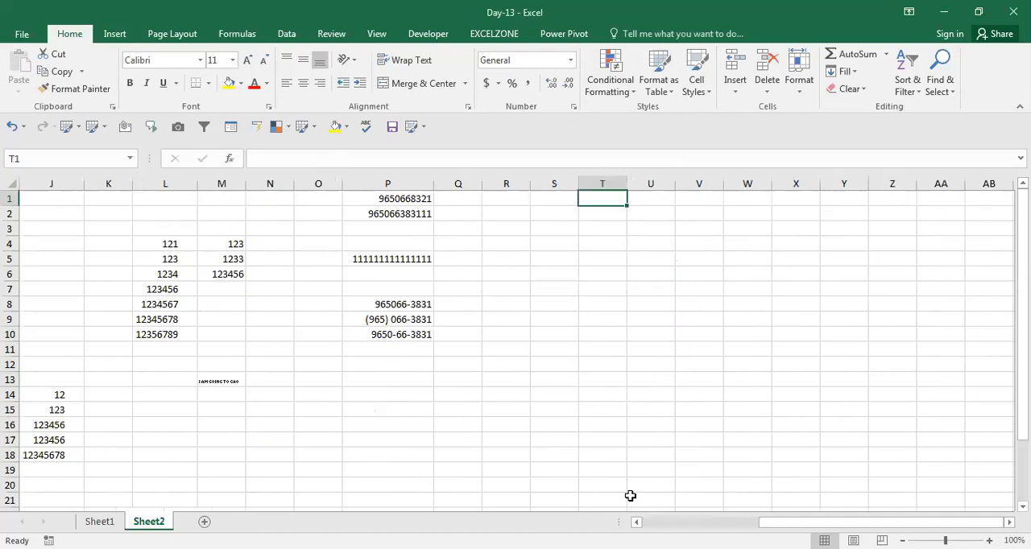
{"action": "left_click", "coordinate": [629, 496]}
{"action": "key", "text": "ctrl+Up"}
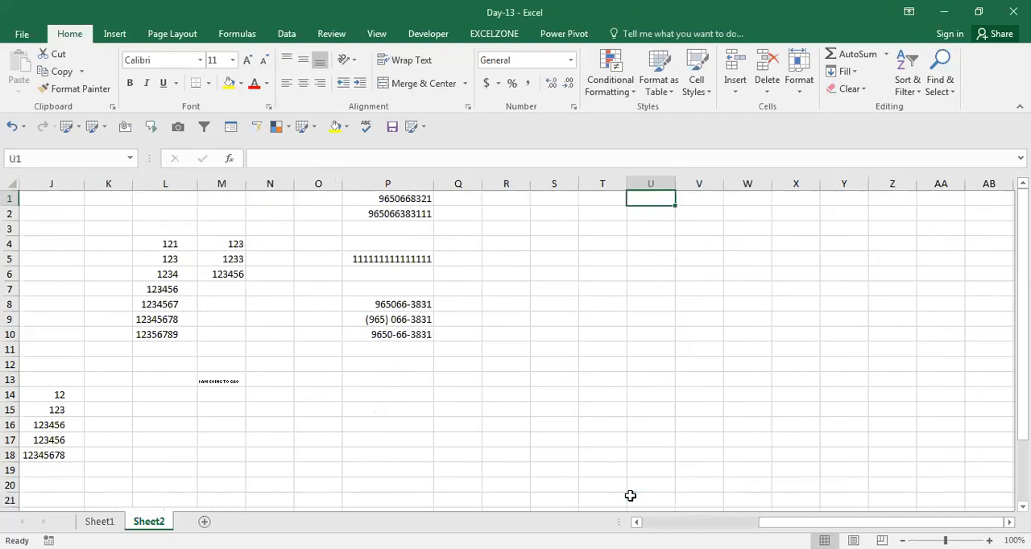
{"action": "key", "text": "Left"}
{"action": "type", "text": "Name"}
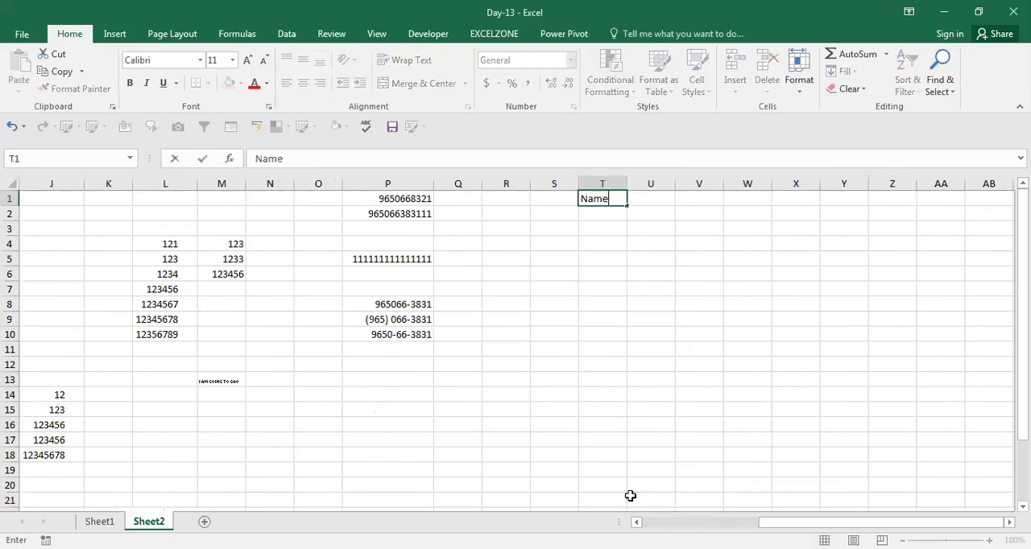
{"action": "key", "text": "Return"}
Step: Enter "Math" in cell U1 and fill the subject list across row 1 through cell Y1
{"action": "key", "text": "Up"}
{"action": "key", "text": "Right"}
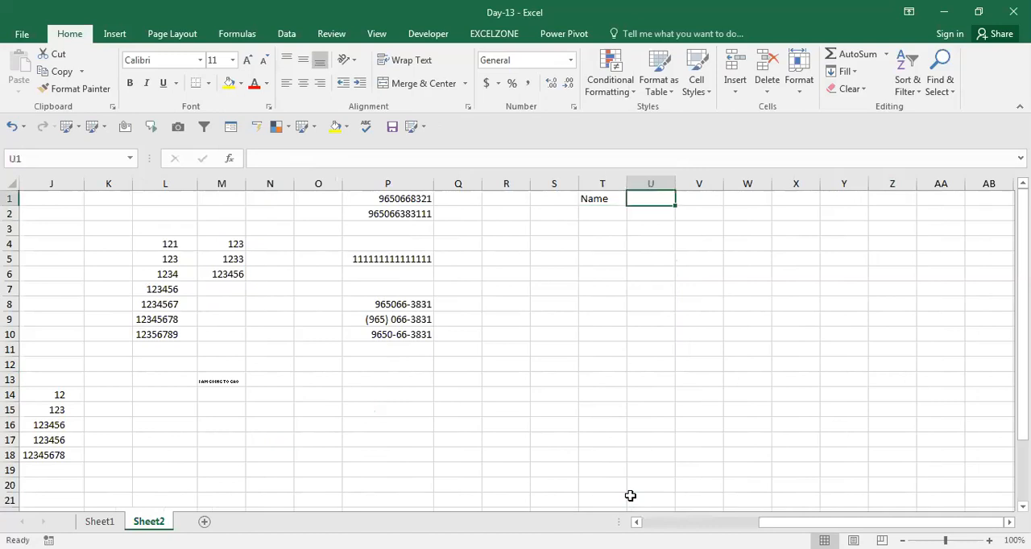
{"action": "type", "text": "Mat"}
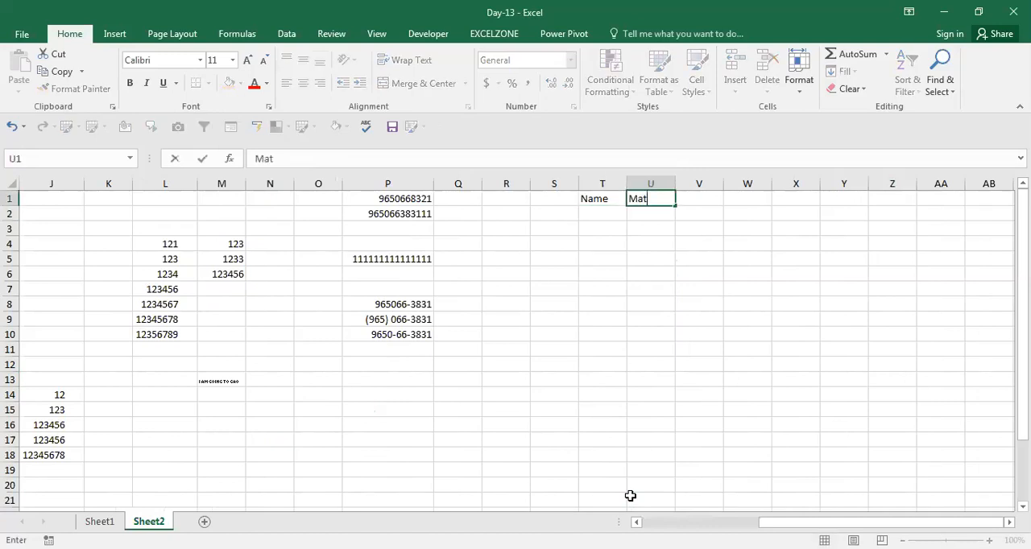
{"action": "type", "text": "h"}
{"action": "key", "text": "Return"}
{"action": "key", "text": "Up"}
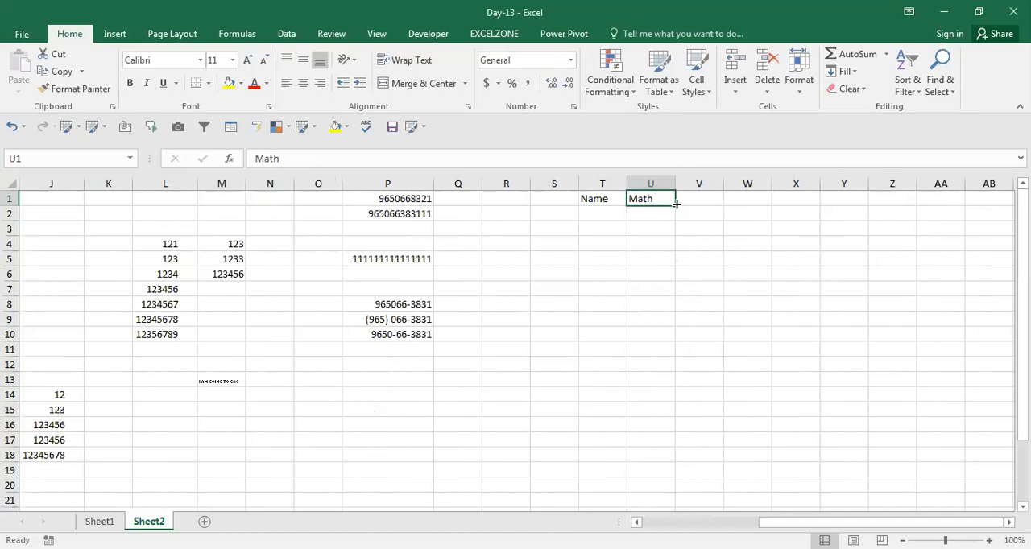
{"action": "left_click_drag", "start_coordinate": [676, 204], "coordinate": [865, 196]}
Step: Set the text orientation of the headers in T1:Y1 to -15 degrees and fill those cells with yellow
{"action": "key", "text": "Left"}
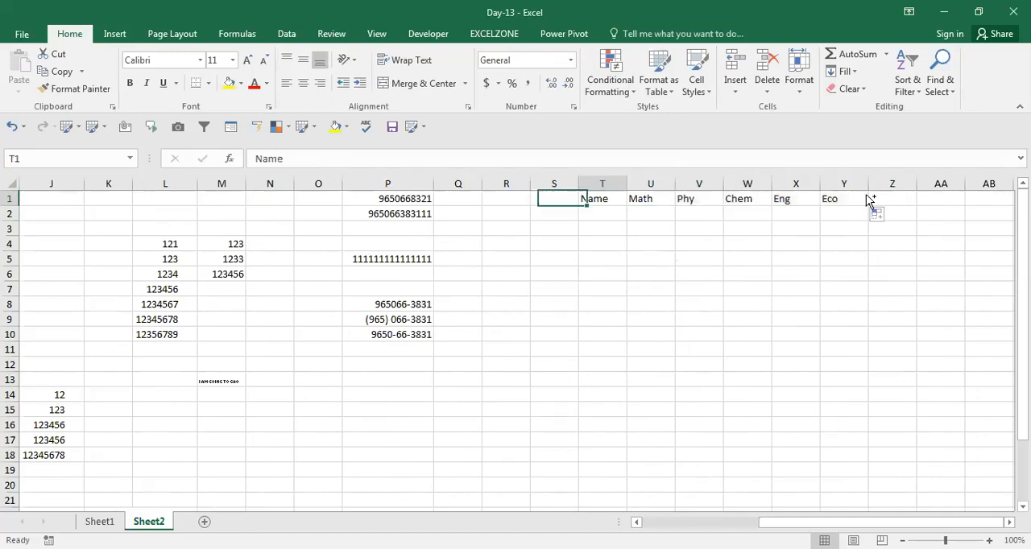
{"action": "key", "text": "ctrl+shift+Right"}
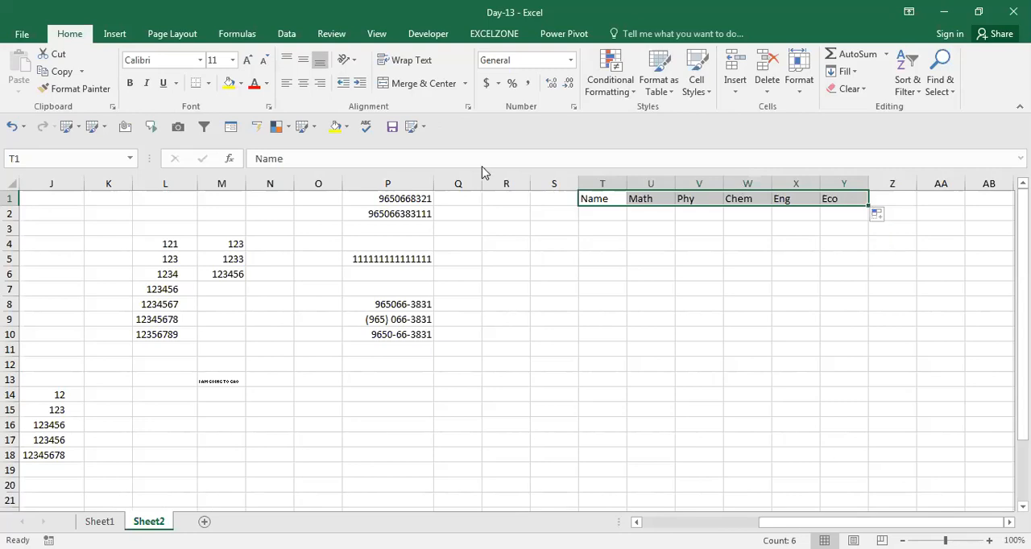
{"action": "key", "text": "ctrl+1"}
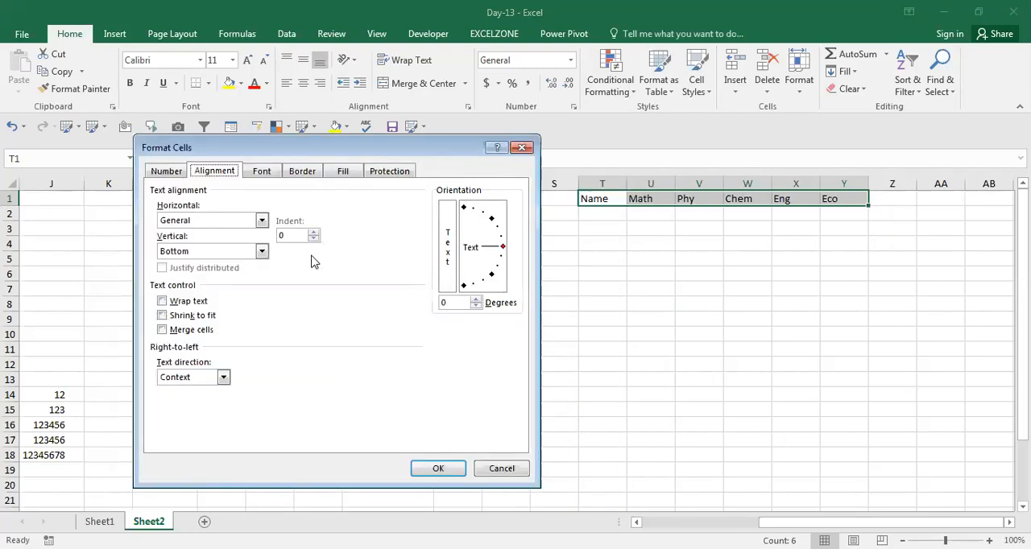
{"action": "left_click_drag", "start_coordinate": [493, 252], "coordinate": [503, 264]}
{"action": "left_click", "coordinate": [501, 260]}
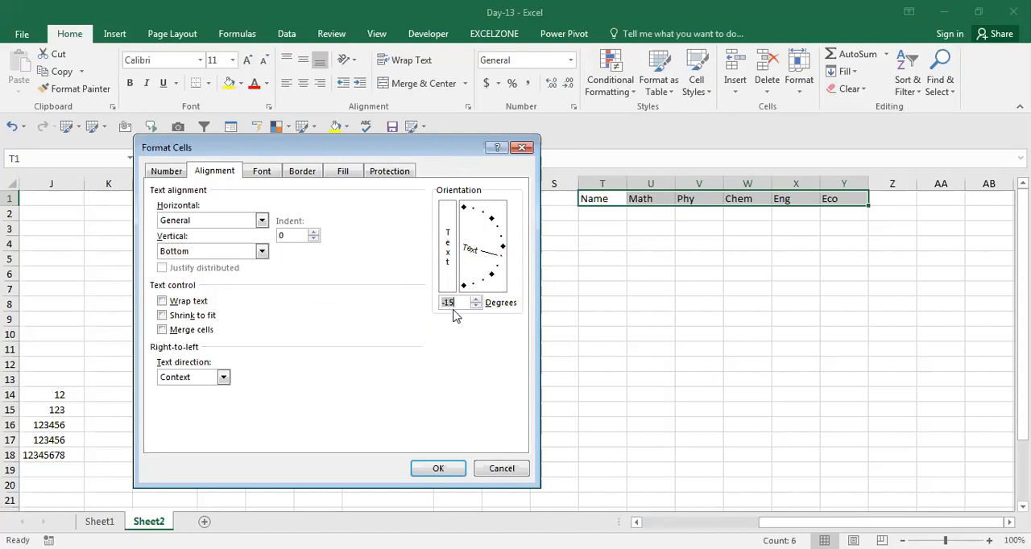
{"action": "left_click", "coordinate": [436, 471]}
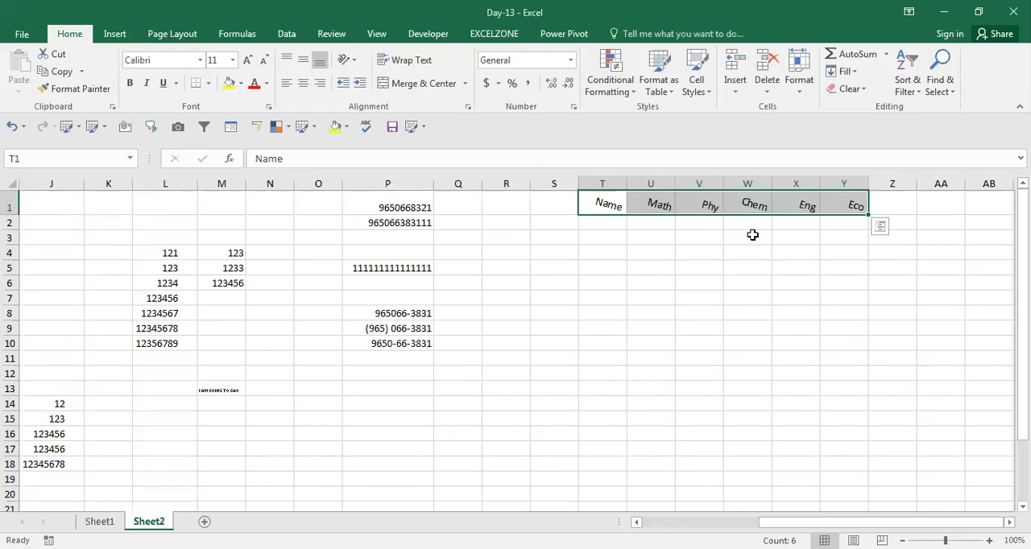
{"action": "left_click", "coordinate": [228, 84]}
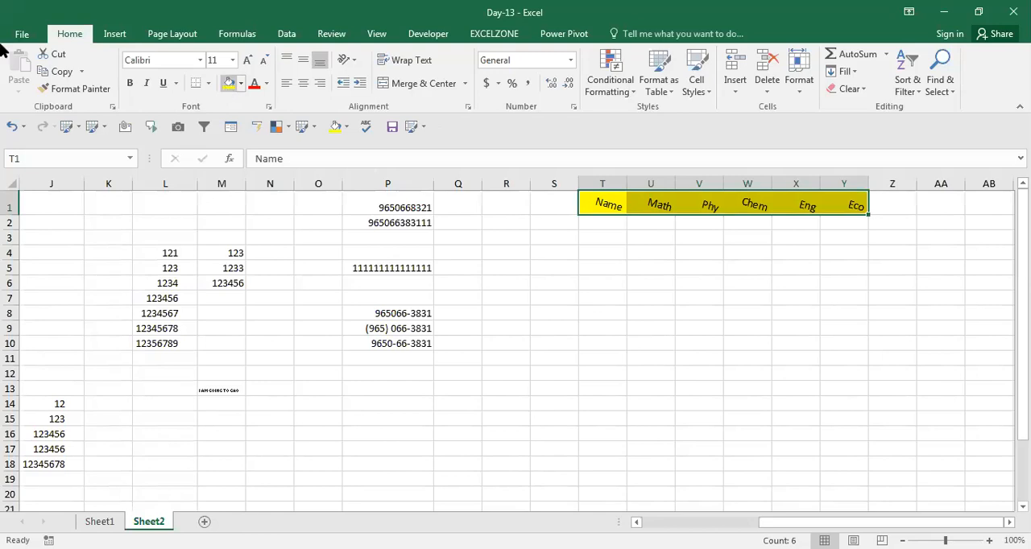
Step: Review the font, underline and Normal font settings for the header cells in Format Cells and leave without applying changes
{"action": "key", "text": "ctrl+1"}
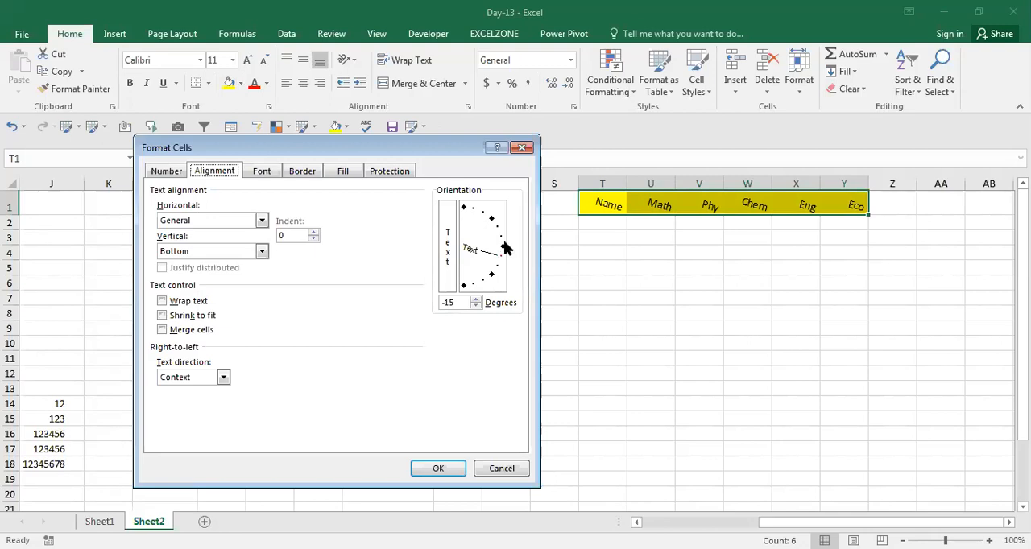
{"action": "left_click", "coordinate": [267, 174]}
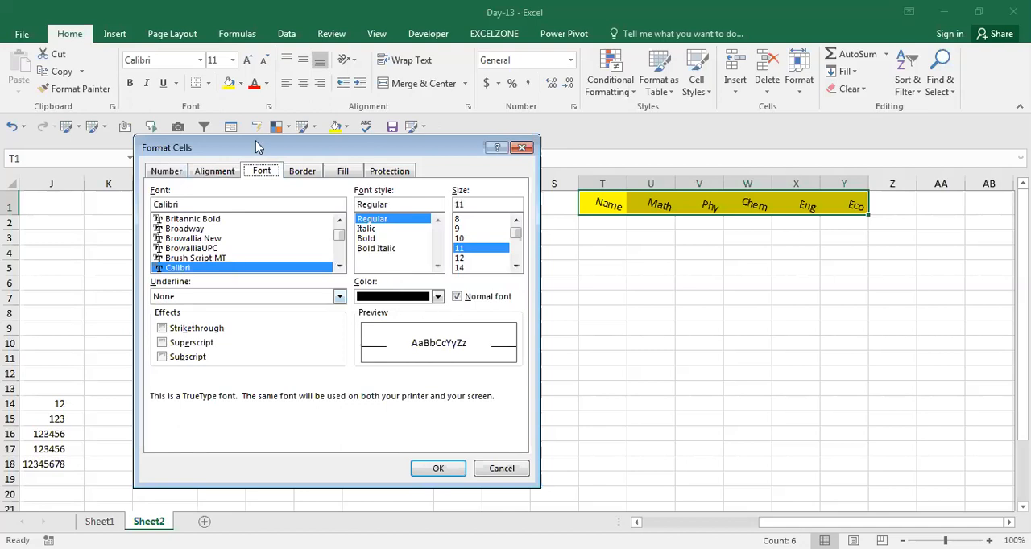
{"action": "left_click", "coordinate": [207, 239]}
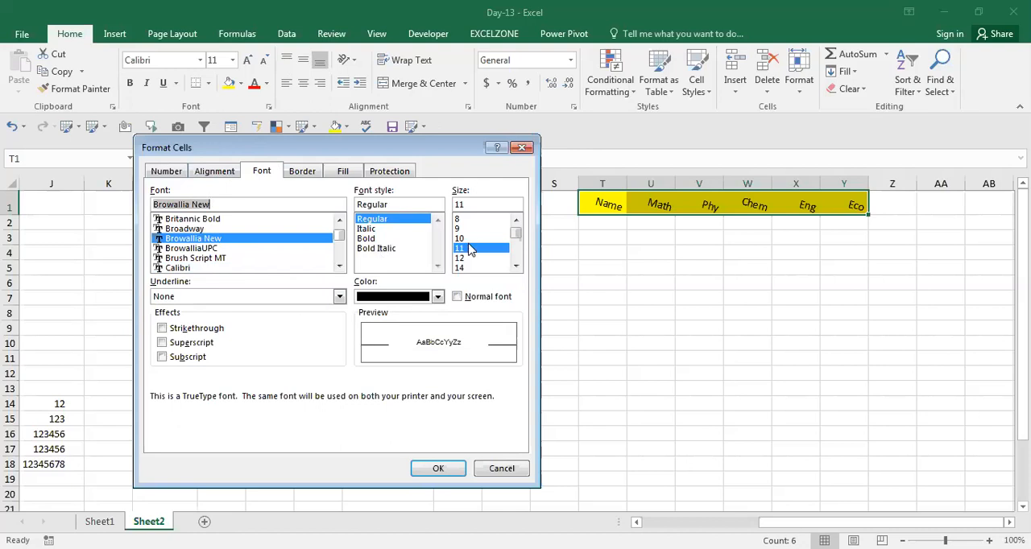
{"action": "left_click", "coordinate": [310, 294]}
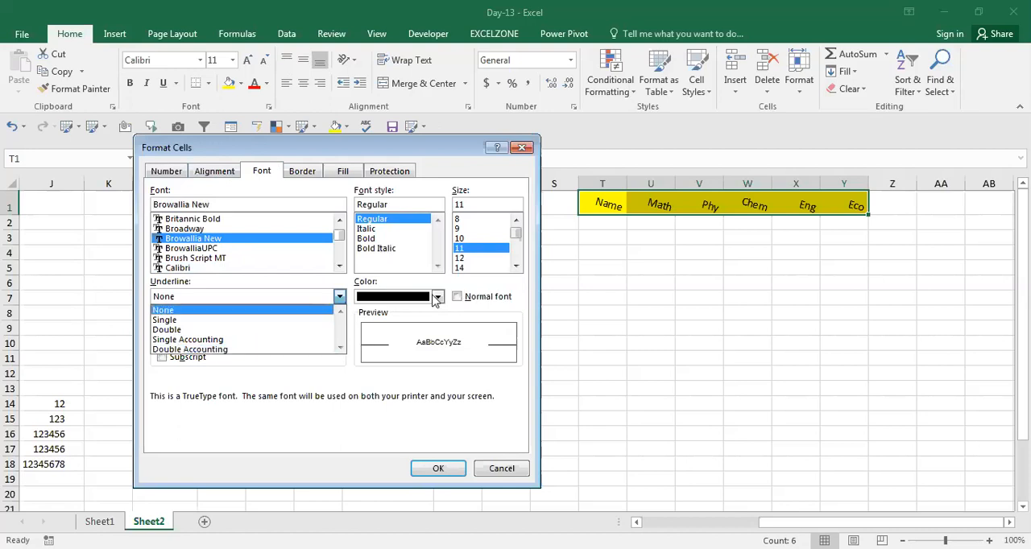
{"action": "left_click", "coordinate": [475, 298]}
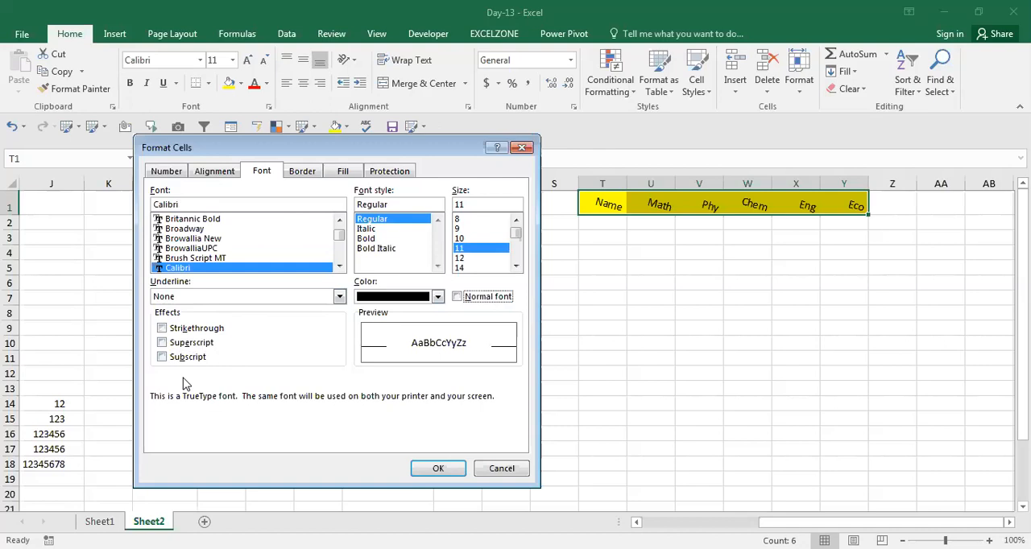
{"action": "left_click", "coordinate": [503, 472]}
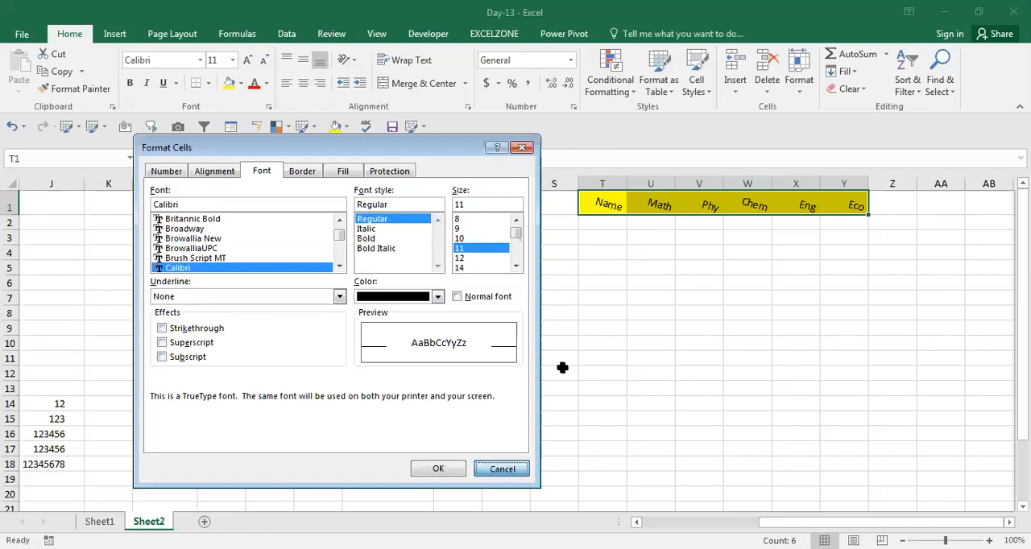
Step: Enter 1000 in cell S12
{"action": "left_click", "coordinate": [562, 368]}
{"action": "type", "text": "1000"}
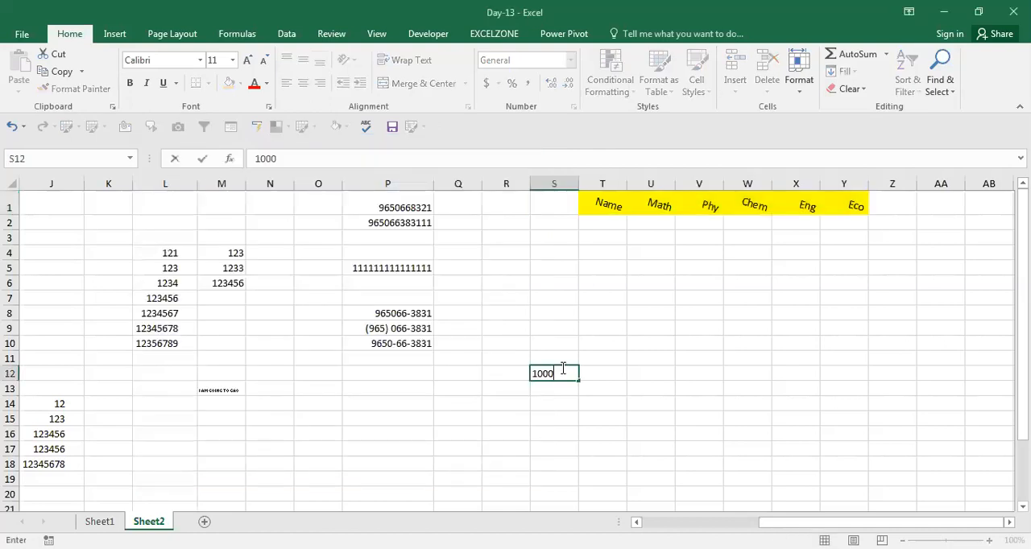
{"action": "key", "text": "Return"}
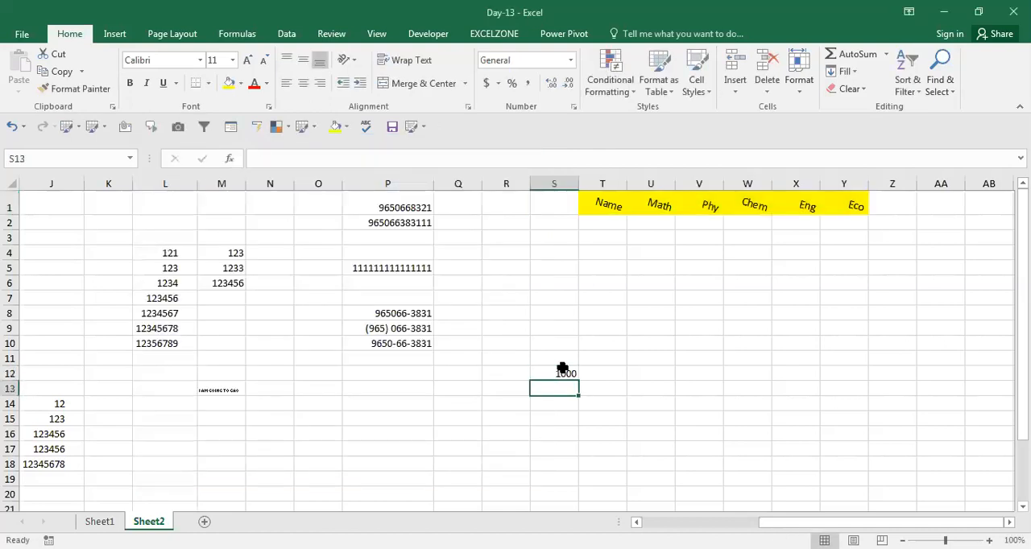
{"action": "left_click", "coordinate": [712, 318]}
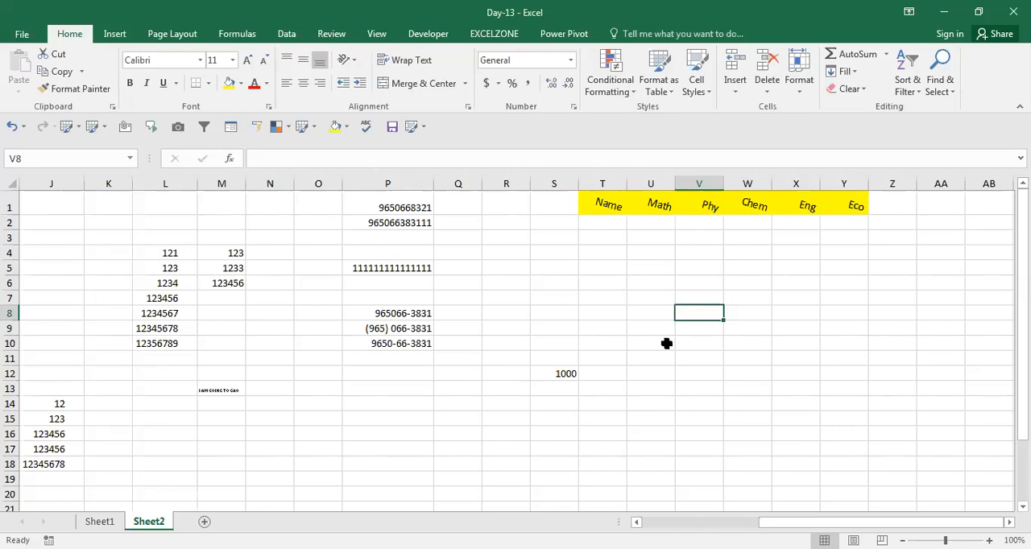
{"action": "key", "text": "alt+Tab"}
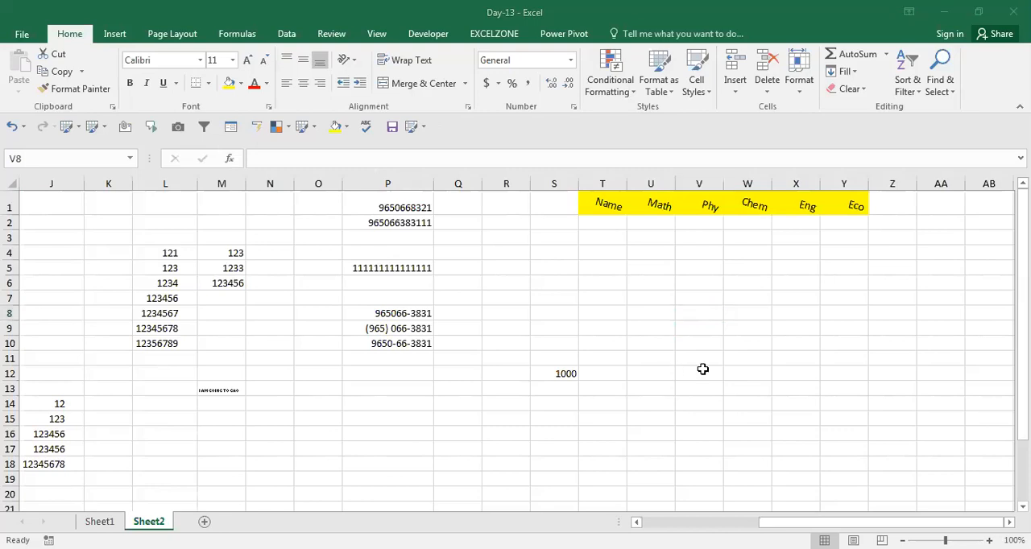
{"action": "key", "text": "alt+Tab"}
{"action": "key", "text": "Left"}
{"action": "key", "text": "Left"}
{"action": "key", "text": "Down"}
{"action": "key", "text": "Down"}
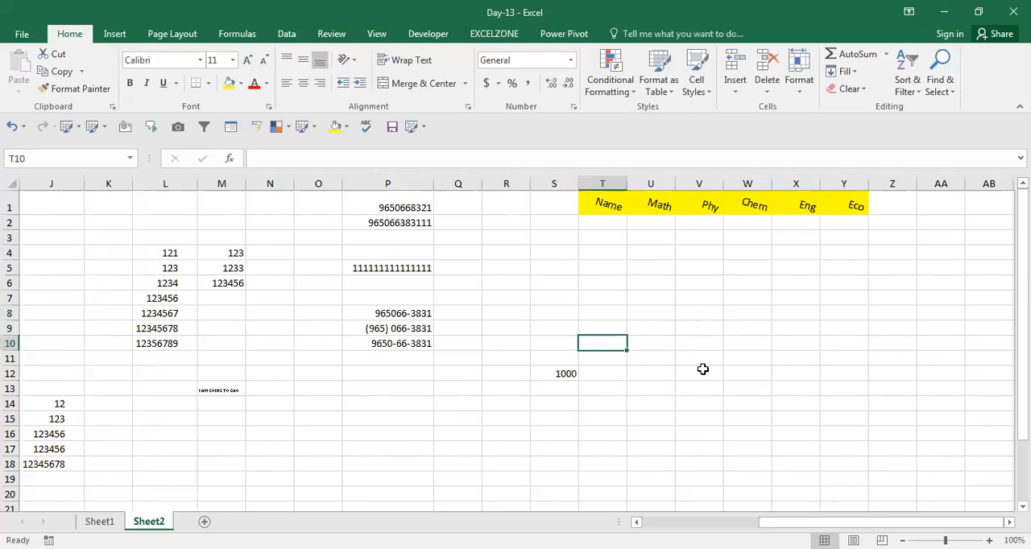
{"action": "key", "text": "Right"}
{"action": "key", "text": "Down"}
{"action": "key", "text": "Down"}
{"action": "key", "text": "Left"}
{"action": "key", "text": "Left"}
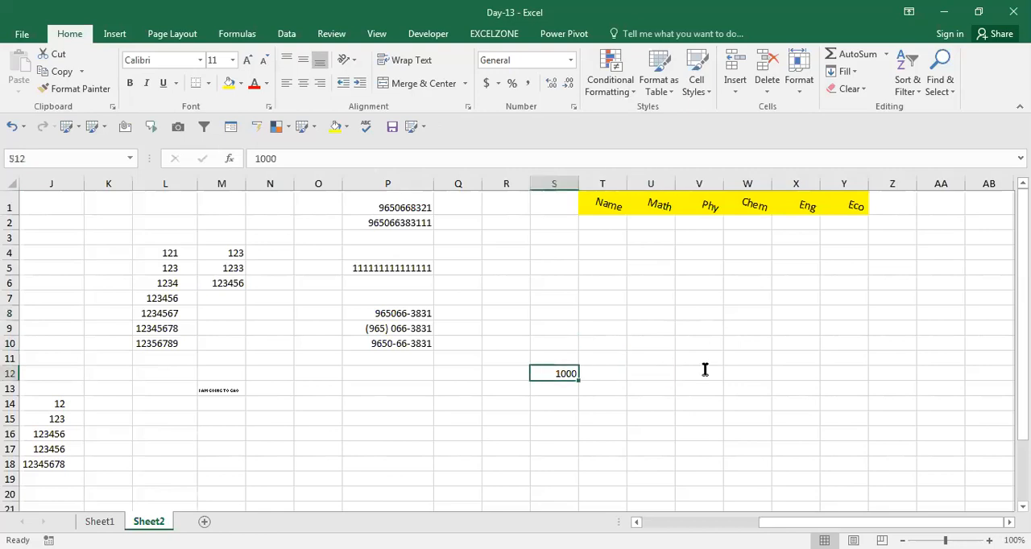
{"action": "double_click", "coordinate": [702, 370]}
{"action": "key", "text": "Return"}
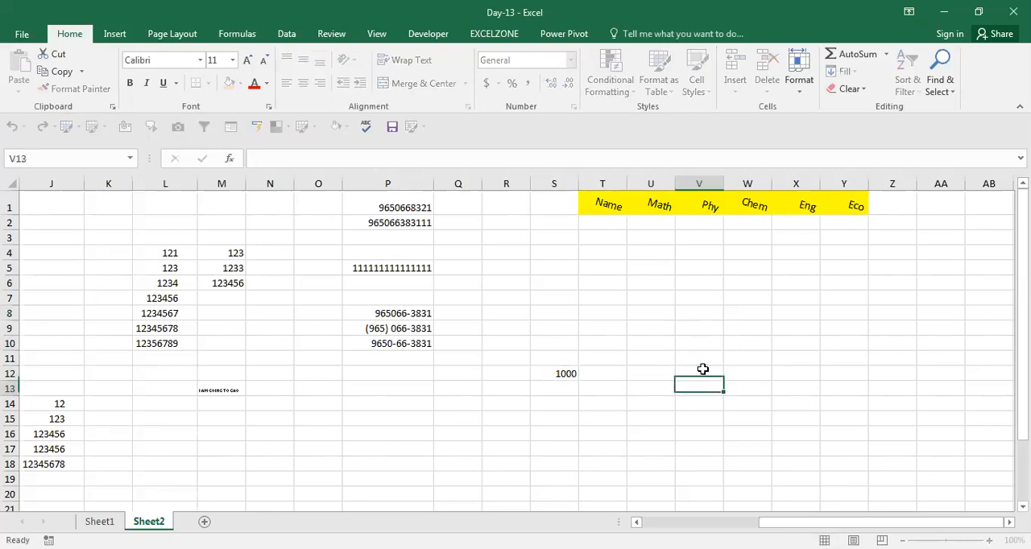
Step: Append a 2 to the number in cell S12 so that it reads 10002
{"action": "key", "text": "Up"}
{"action": "key", "text": "Left"}
{"action": "key", "text": "Left"}
{"action": "key", "text": "Left"}
{"action": "key", "text": "F2"}
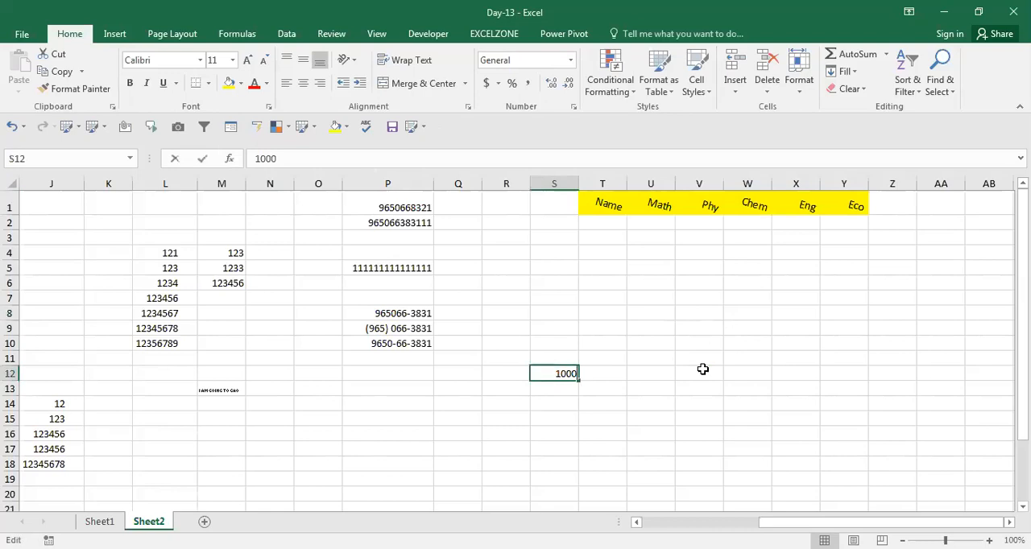
{"action": "type", "text": "2"}
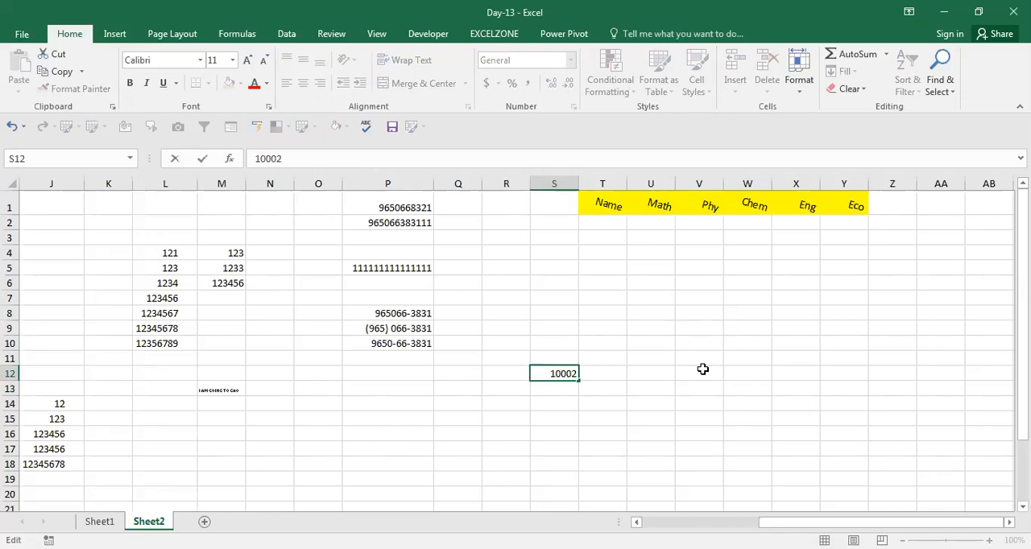
{"action": "key", "text": "Return"}
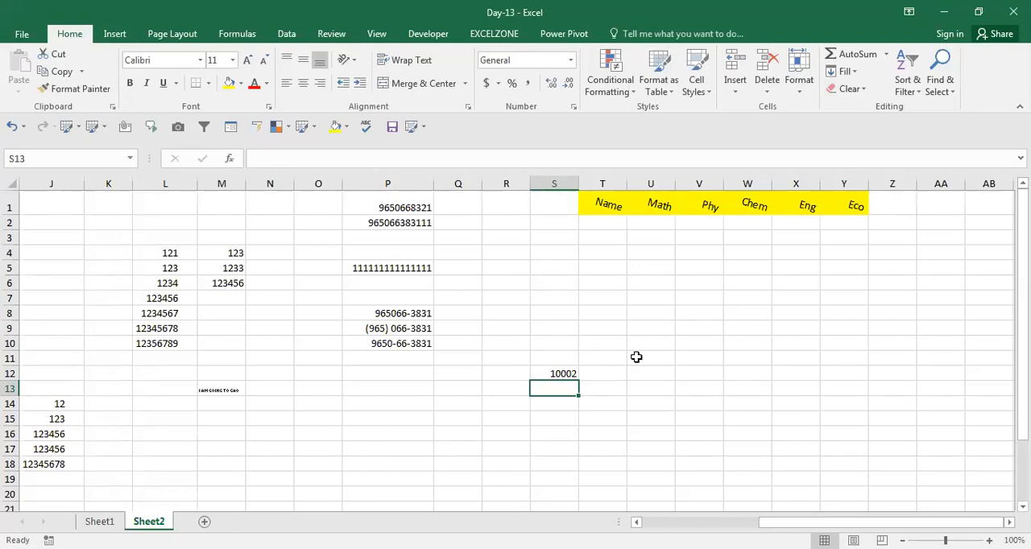
Step: Enter 500 in cell U12
{"action": "key", "text": "Right"}
{"action": "key", "text": "Right"}
{"action": "key", "text": "Up"}
{"action": "type", "text": "5"}
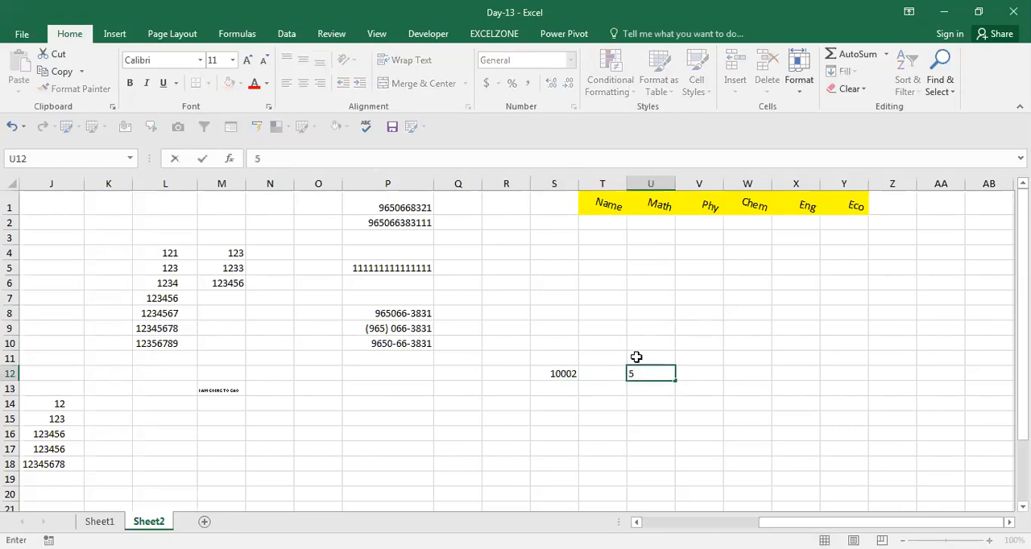
{"action": "type", "text": "00"}
{"action": "key", "text": "Return"}
{"action": "key", "text": "Up"}
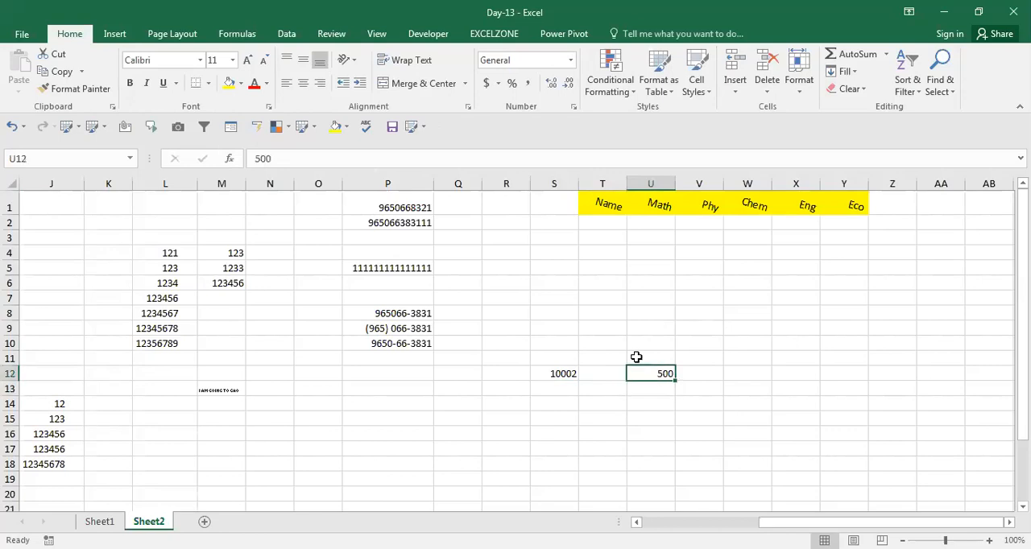
Step: Append a 2 to the number in cell U12 so that it reads 5002
{"action": "key", "text": "F2"}
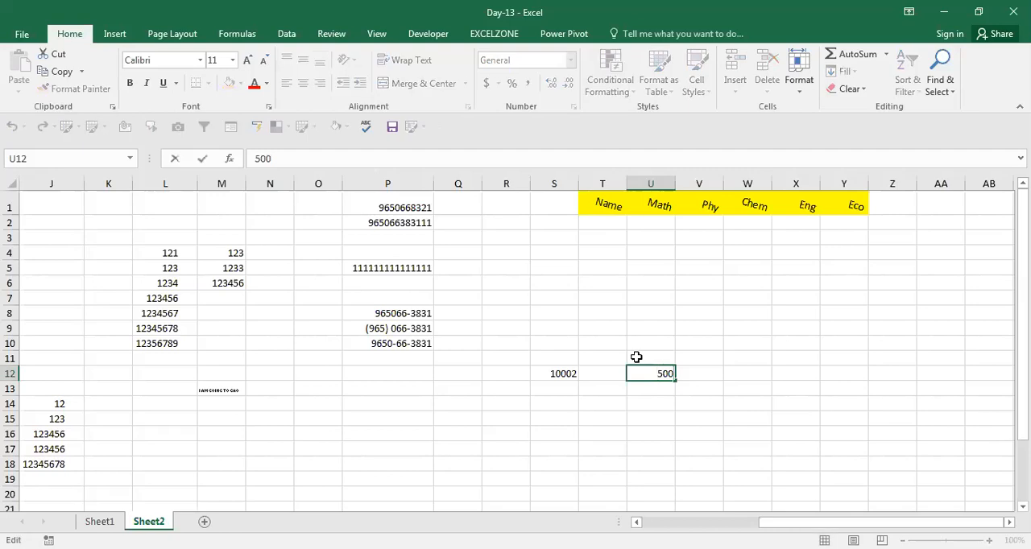
{"action": "type", "text": "2"}
{"action": "key", "text": "ctrl+Return"}
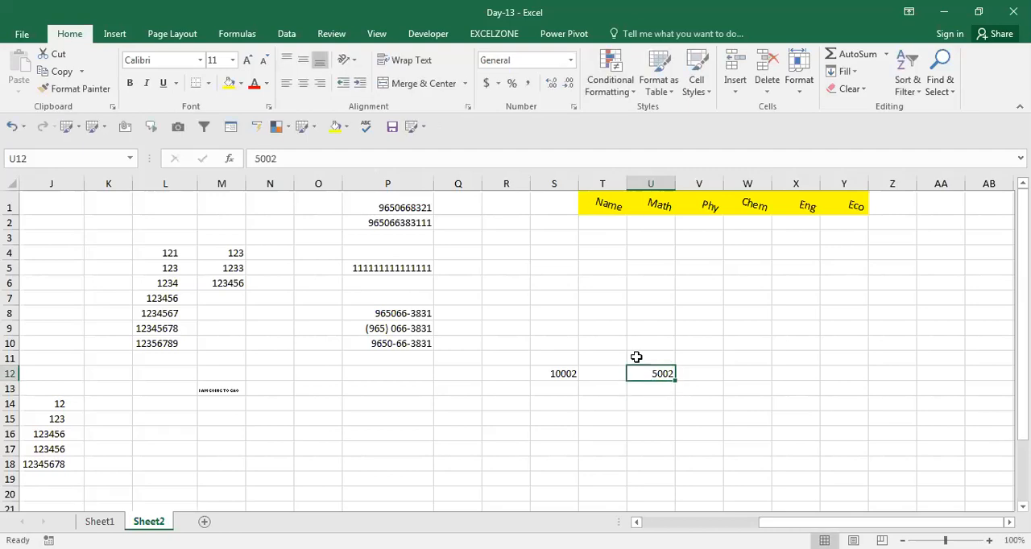
Step: Try to format the final digit 2 of the number in cell U12 as superscript
{"action": "key", "text": "F2"}
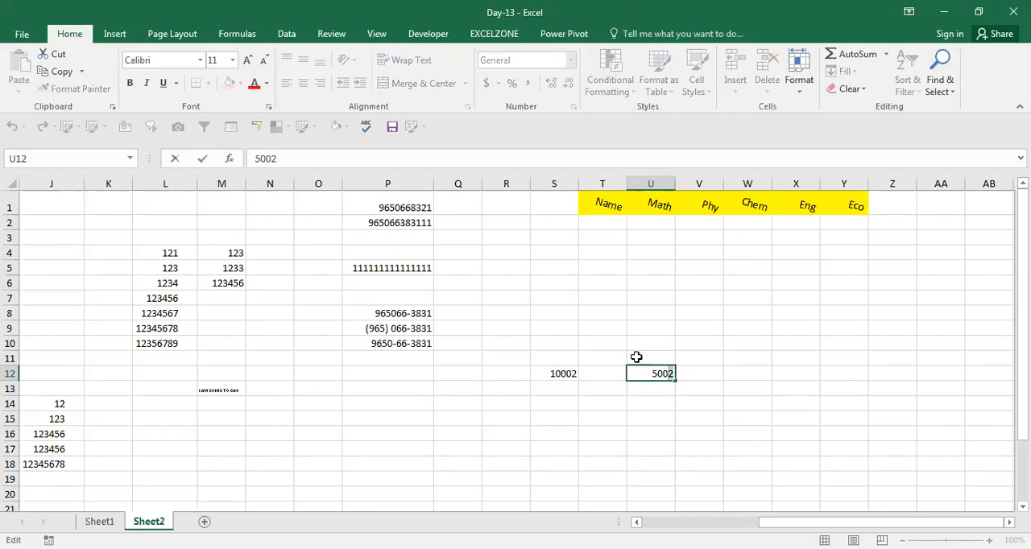
{"action": "key", "text": "ctrl+1"}
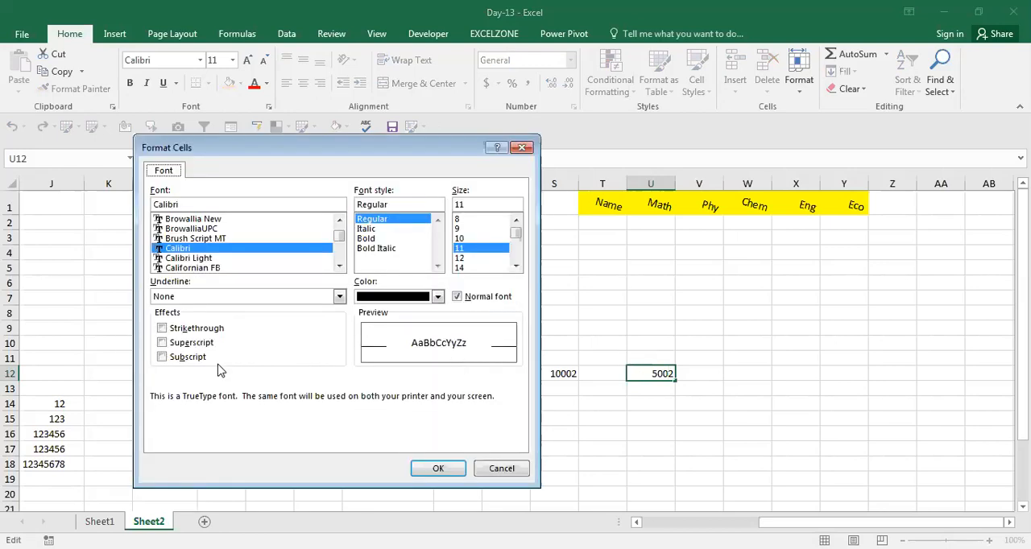
{"action": "left_click", "coordinate": [167, 345]}
{"action": "left_click", "coordinate": [441, 469]}
{"action": "left_click", "coordinate": [600, 435]}
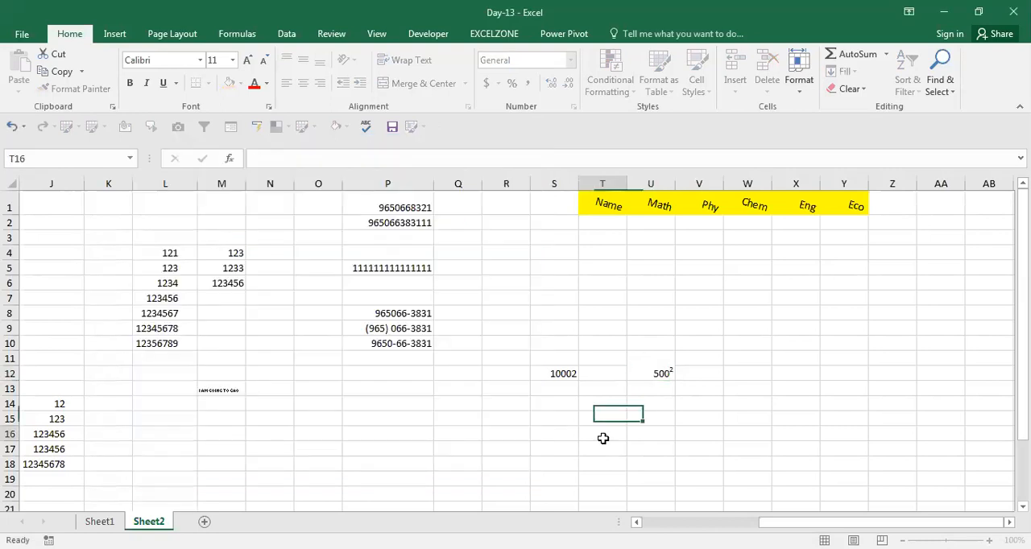
Step: Widen column U and retry the superscript effect on the last digit of cell U12
{"action": "left_click", "coordinate": [667, 375]}
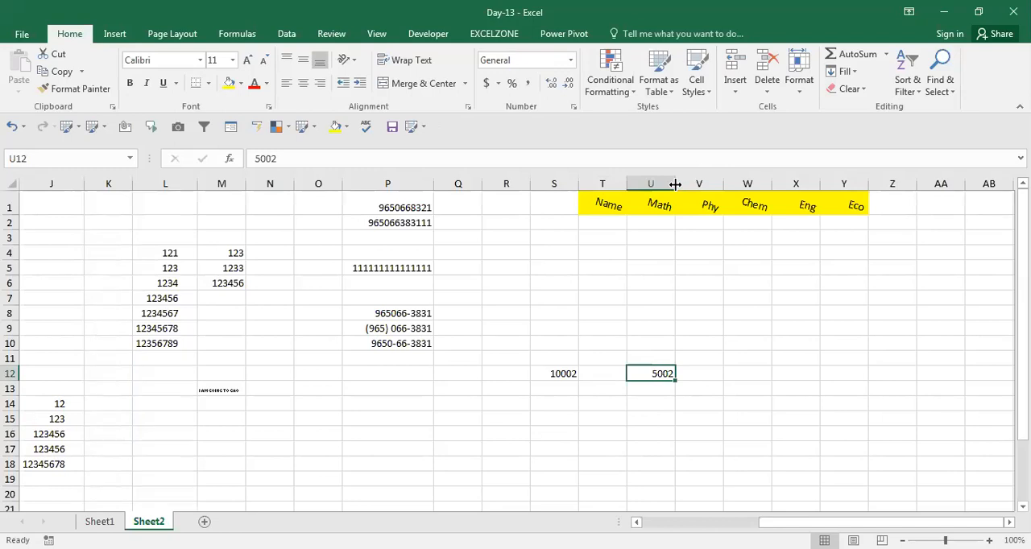
{"action": "left_click_drag", "start_coordinate": [675, 184], "coordinate": [752, 178]}
{"action": "key", "text": "F2"}
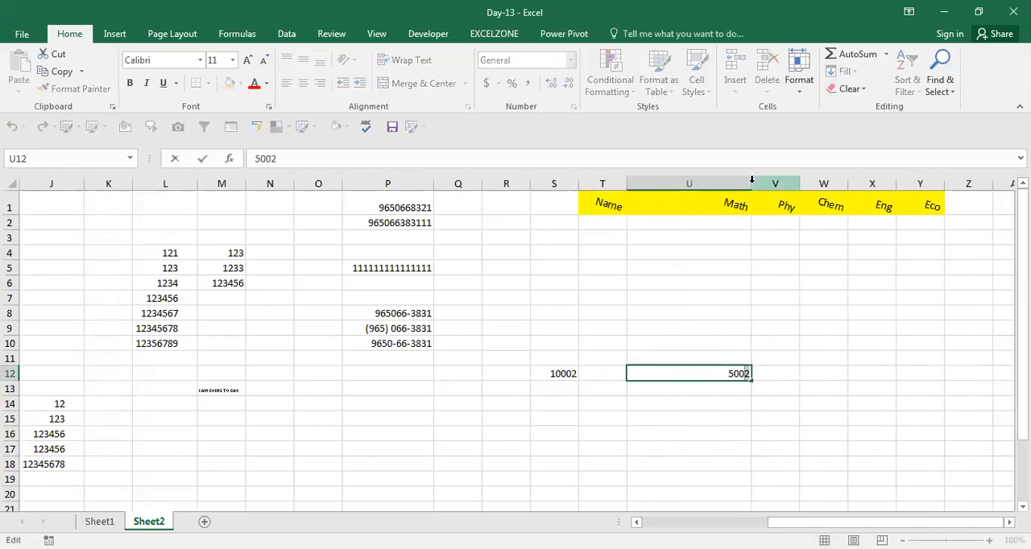
{"action": "key", "text": "ctrl+1"}
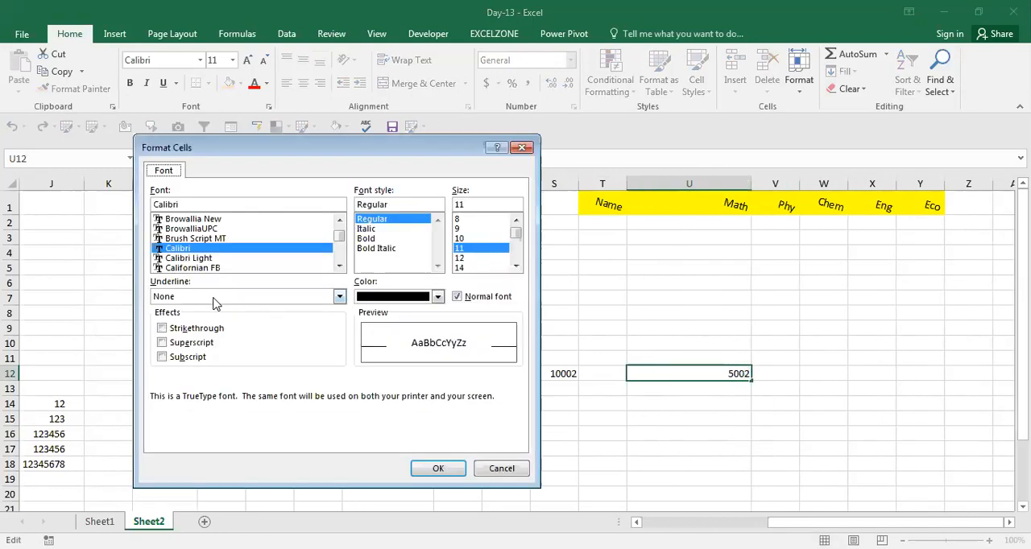
{"action": "left_click", "coordinate": [179, 343]}
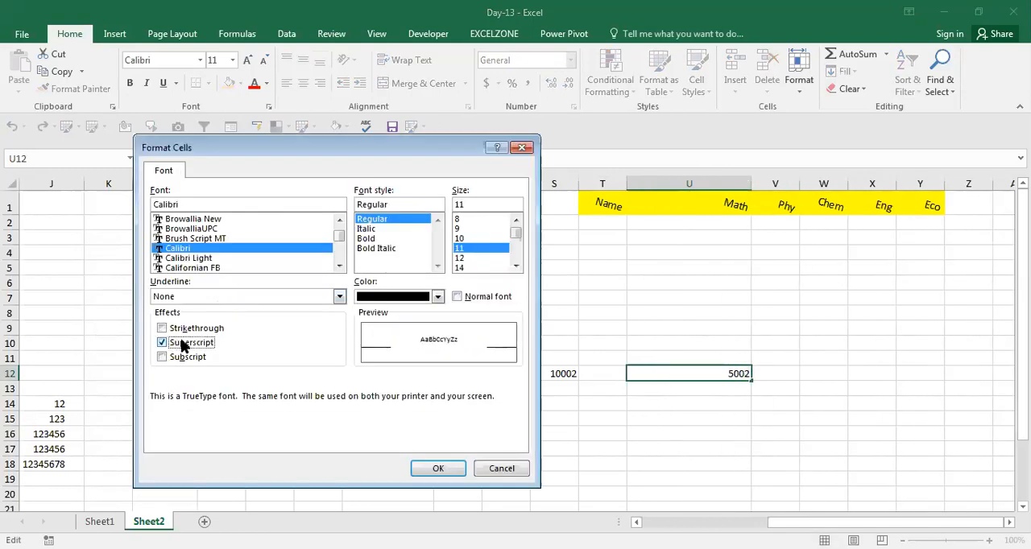
{"action": "left_click", "coordinate": [447, 473]}
{"action": "key", "text": "Return"}
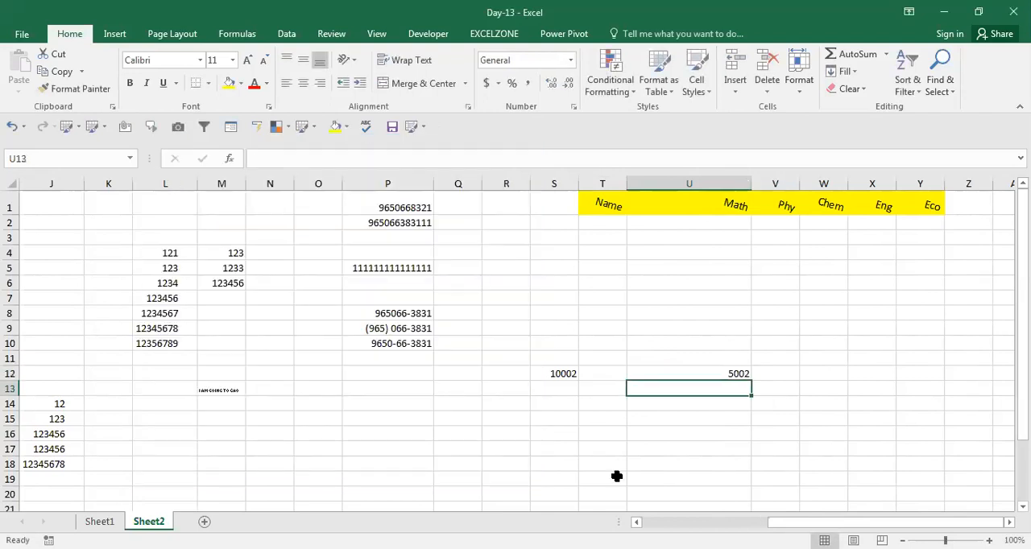
Step: Set the height of row 12 on this sheet to 20
{"action": "key", "text": "Up"}
{"action": "key", "text": "F2"}
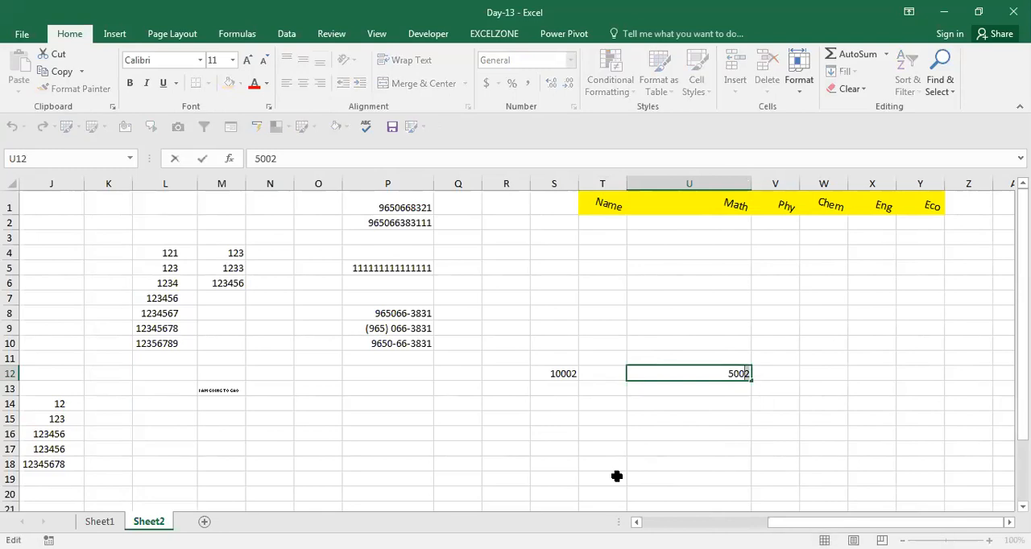
{"action": "key", "text": "Escape"}
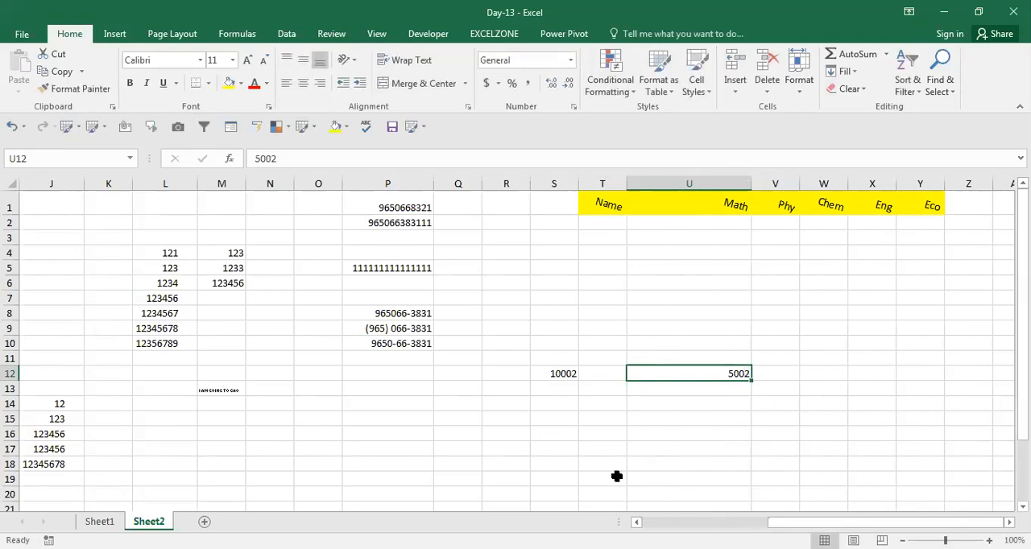
{"action": "key", "text": "alt+h"}
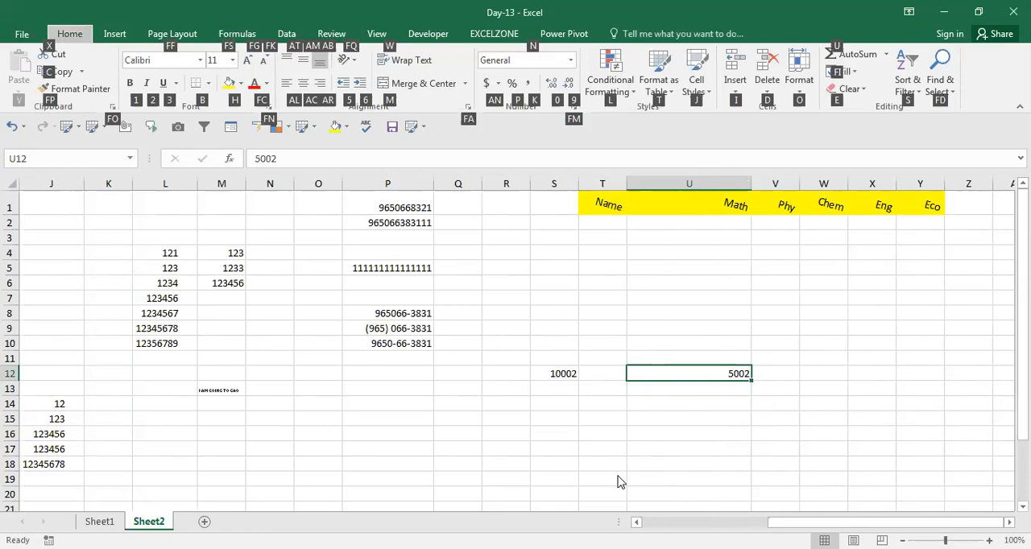
{"action": "type", "text": "oh20"}
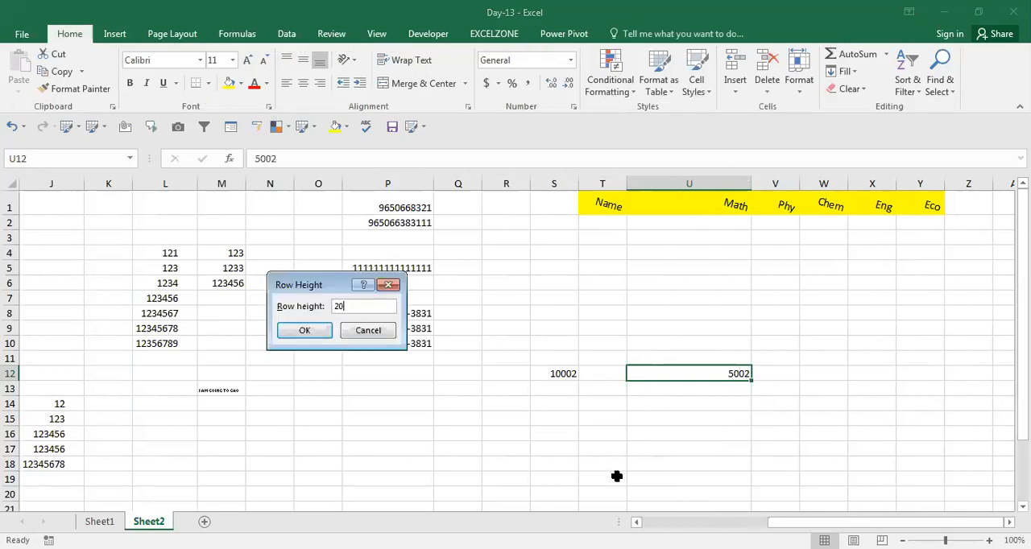
{"action": "key", "text": "Return"}
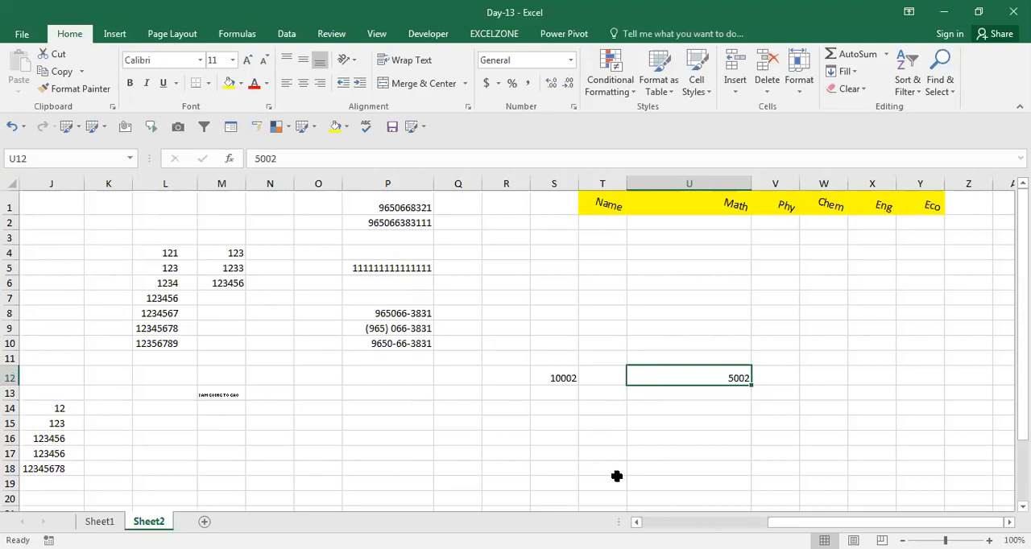
Step: Try applying superscript once more to the final 2 in cell U12
{"action": "key", "text": "F2"}
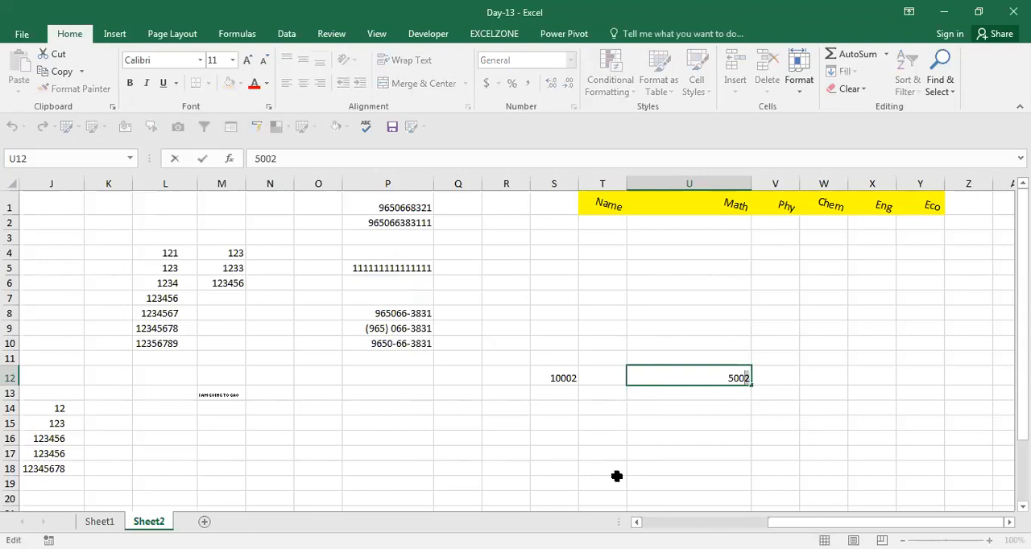
{"action": "key", "text": "ctrl+1"}
{"action": "left_click", "coordinate": [164, 343]}
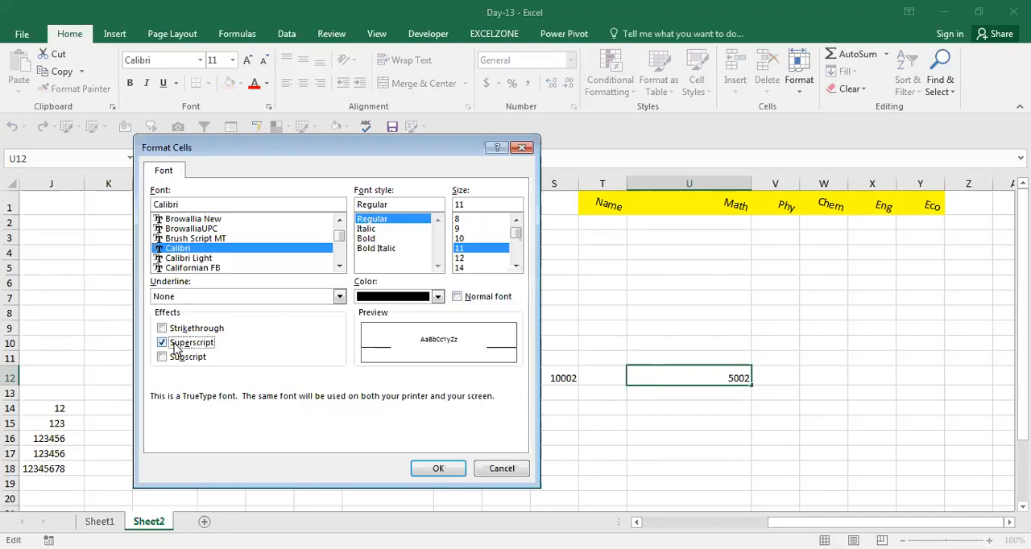
{"action": "key", "text": "Return"}
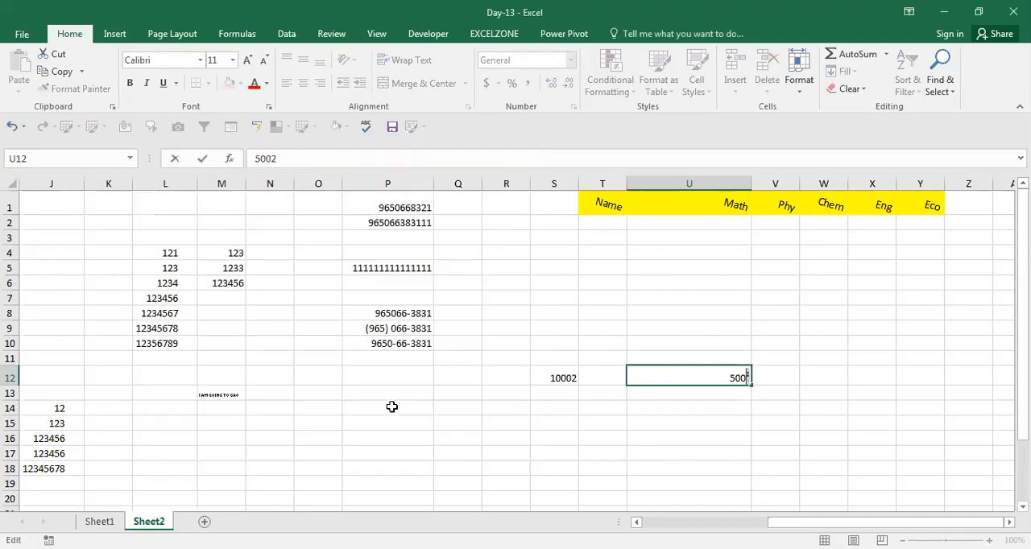
{"action": "key", "text": "ctrl+Return"}
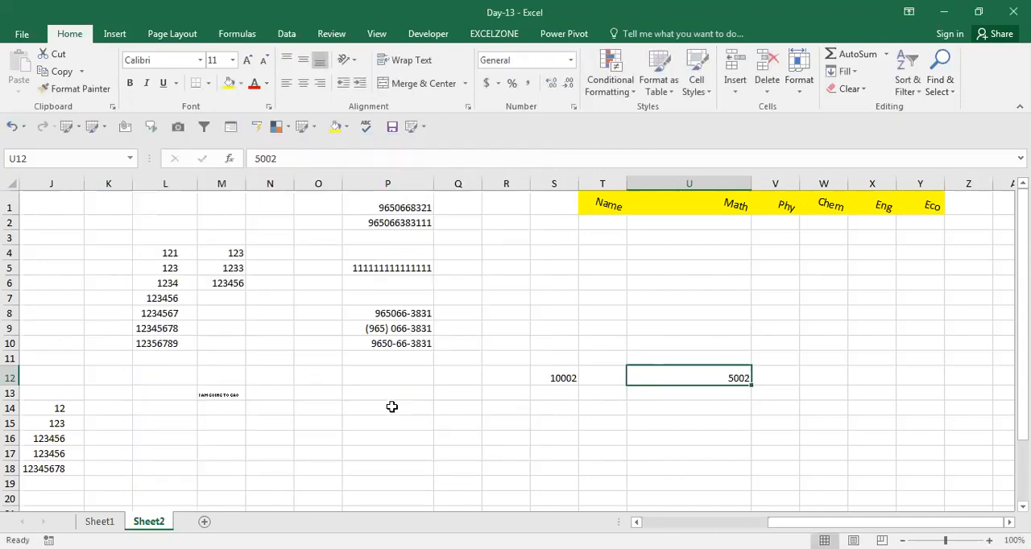
Step: Add a new worksheet, enter 8 in cell F12 and append a 2 so that it reads 82
{"action": "left_click", "coordinate": [204, 524]}
{"action": "left_click", "coordinate": [278, 365]}
{"action": "type", "text": "8"}
{"action": "key", "text": "Return"}
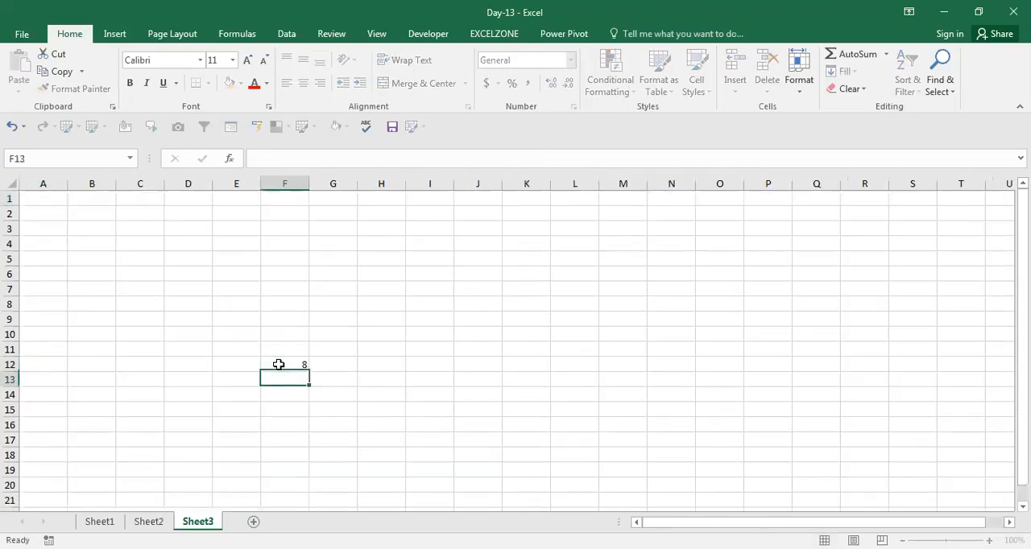
{"action": "double_click", "coordinate": [280, 364]}
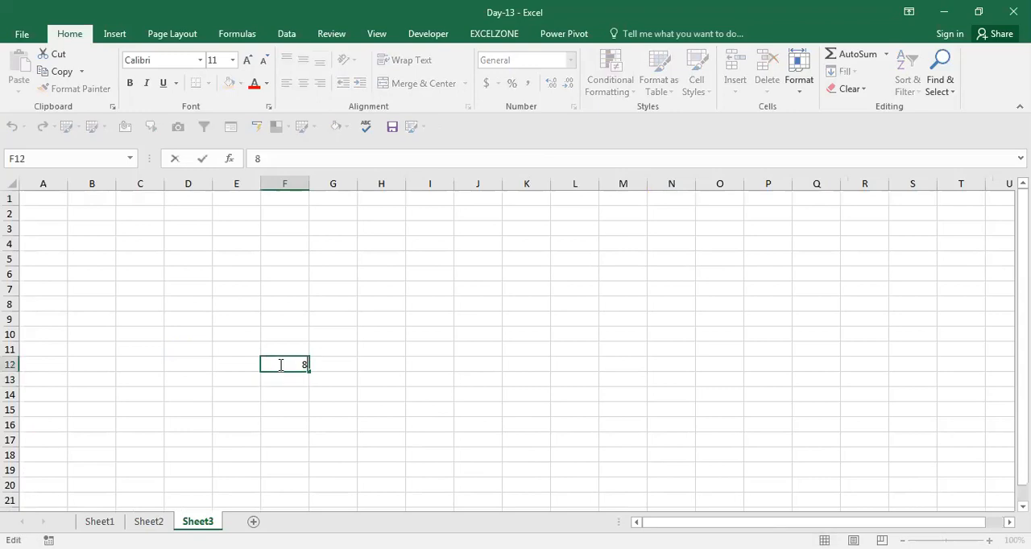
{"action": "type", "text": "2"}
{"action": "key", "text": "ctrl+Return"}
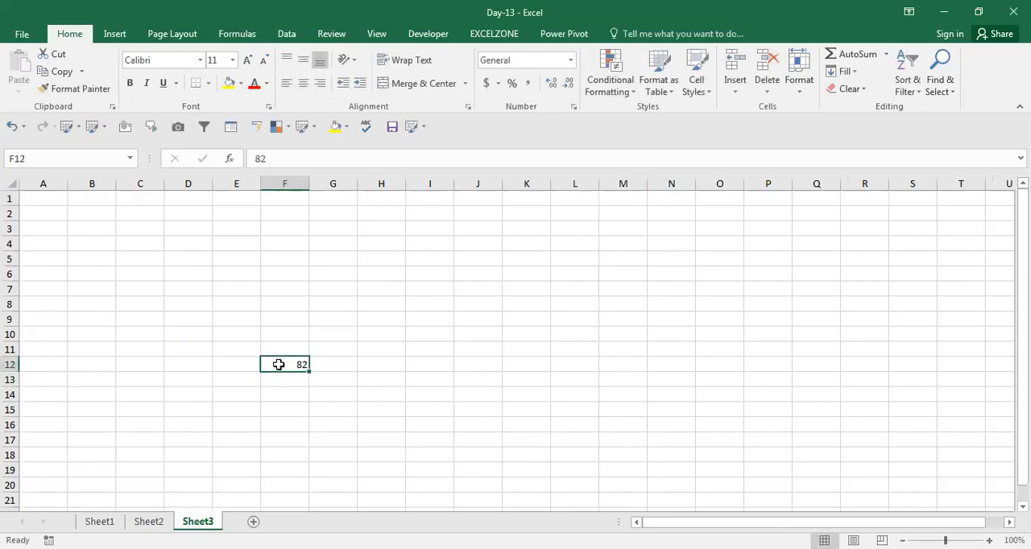
Step: Try to format the final 2 of the number in cell F12 as superscript
{"action": "double_click", "coordinate": [280, 365]}
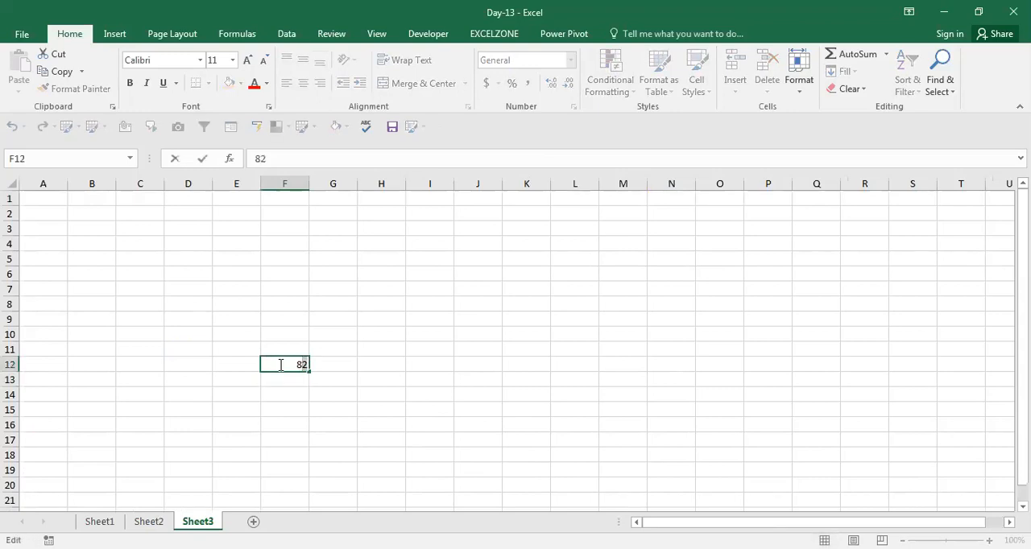
{"action": "key", "text": "ctrl+1"}
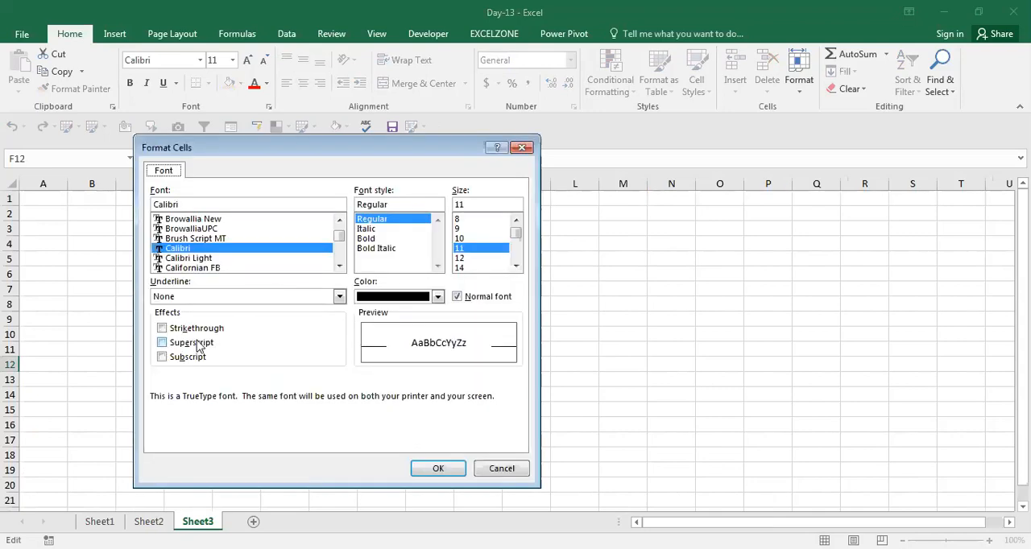
{"action": "left_click", "coordinate": [198, 347]}
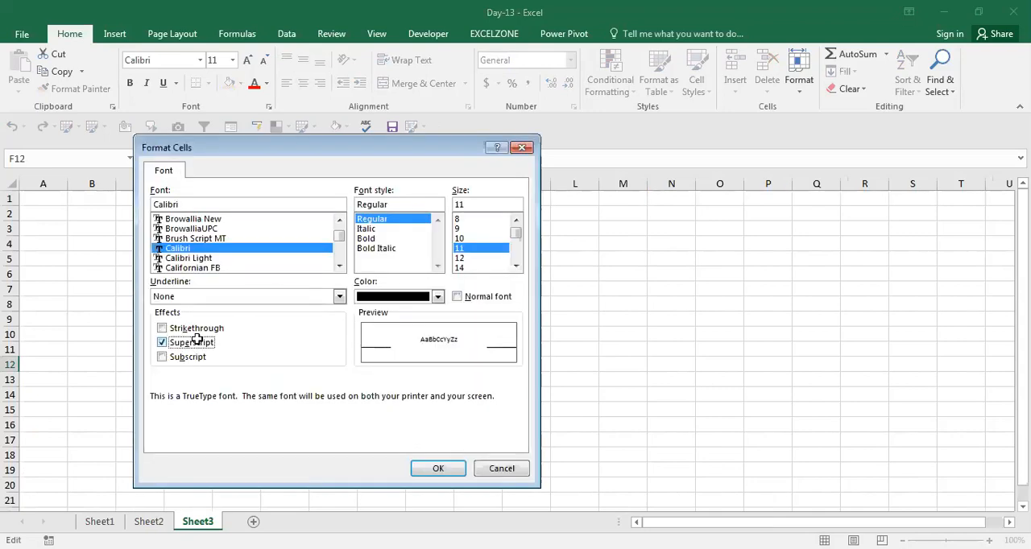
{"action": "key", "text": "Return"}
{"action": "key", "text": "Return"}
Step: Try the subscript effect on the final 2 of the number in cell F12
{"action": "key", "text": "Up"}
{"action": "key", "text": "F2"}
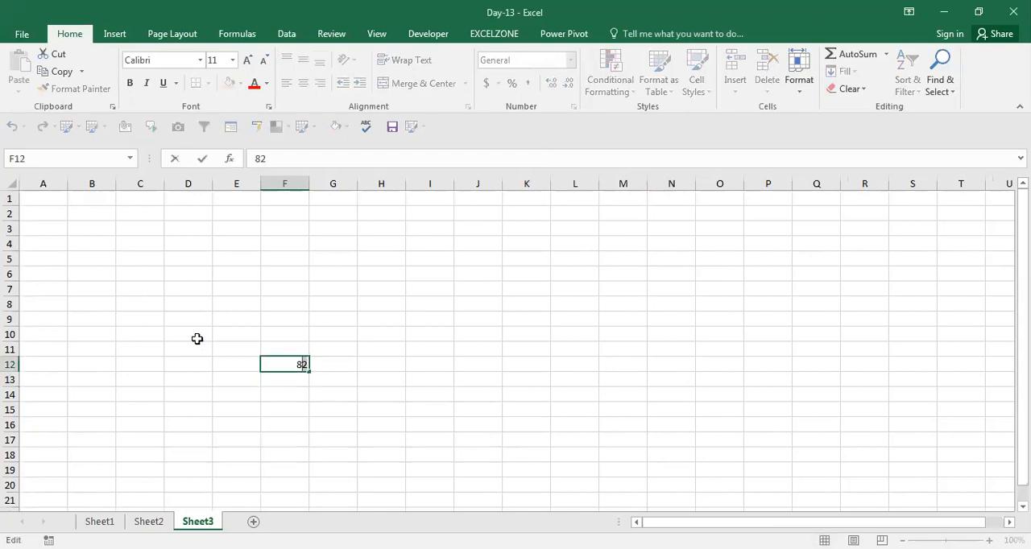
{"action": "key", "text": "ctrl+1"}
{"action": "left_click", "coordinate": [165, 359]}
{"action": "left_click", "coordinate": [164, 357]}
{"action": "key", "text": "Return"}
{"action": "key", "text": "Return"}
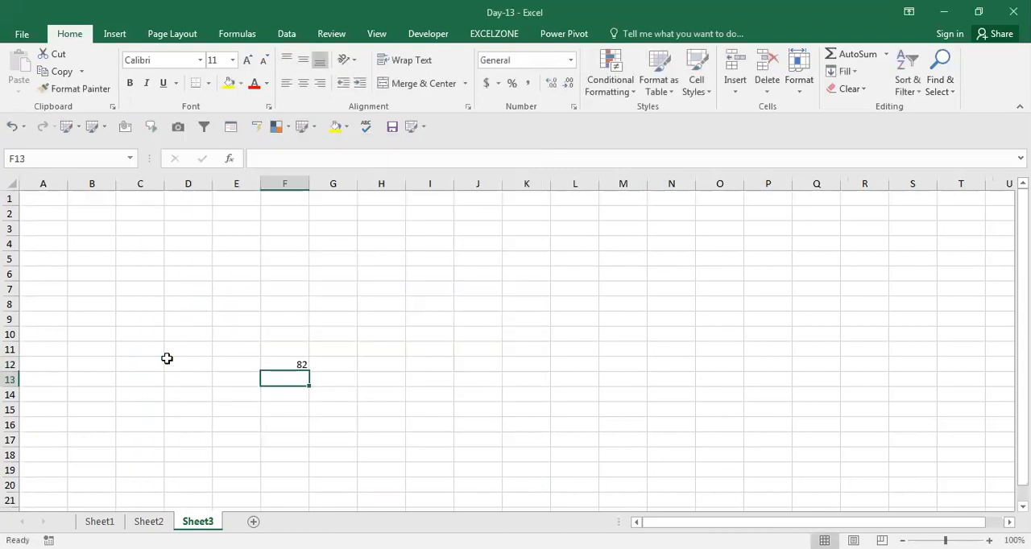
Step: Set the height of row 12 on the new sheet to 50
{"action": "key", "text": "Up"}
{"action": "key", "text": "Up"}
{"action": "key", "text": "Down"}
{"action": "key", "text": "alt+h"}
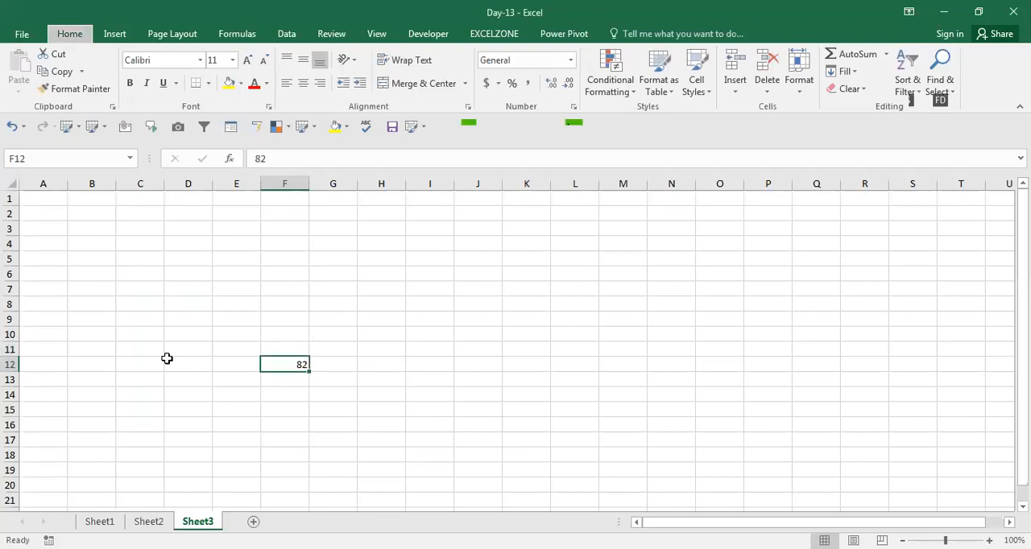
{"action": "type", "text": "oh50"}
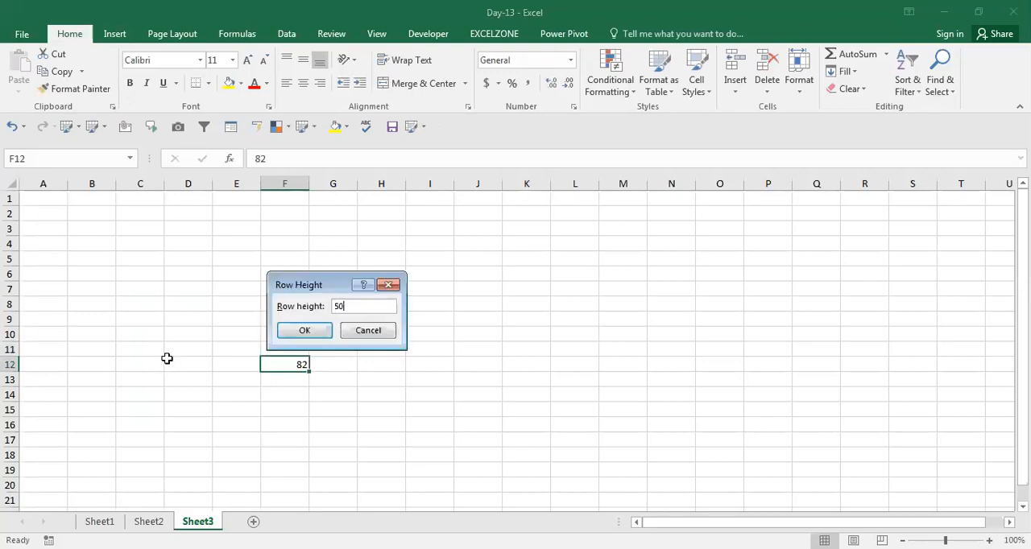
{"action": "key", "text": "Return"}
Step: Center the number in cell F12 horizontally
{"action": "key", "text": "alt+h"}
{"action": "key", "text": "a"}
{"action": "key", "text": "c"}
{"action": "key", "text": "alt"}
{"action": "key", "text": "alt"}
{"action": "type", "text": "ah"}
{"action": "key", "text": "Escape"}
{"action": "key", "text": "alt"}
{"action": "key", "text": "h"}
{"action": "key", "text": "a"}
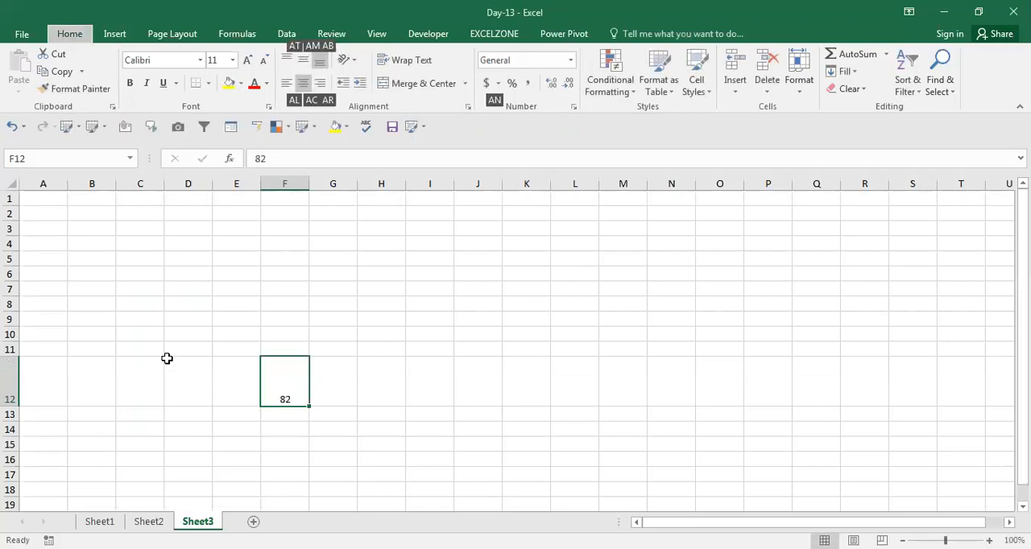
{"action": "key", "text": "Escape"}
{"action": "key", "text": "Escape"}
{"action": "type", "text": "ham"}
{"action": "key", "text": "Escape"}
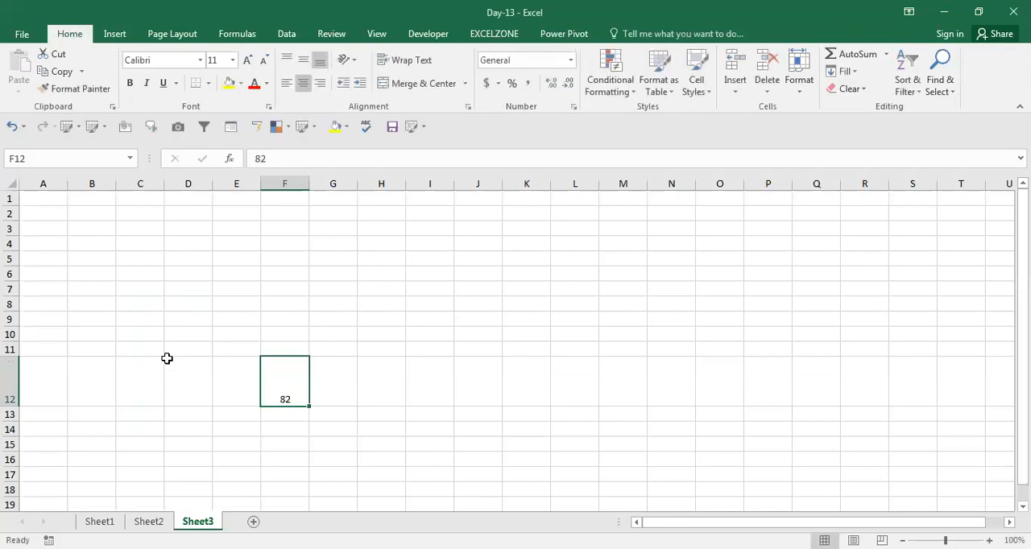
Step: Align the number in cell F12 vertically to the middle of the cell
{"action": "left_click", "coordinate": [307, 67]}
{"action": "key", "text": "Return"}
{"action": "key", "text": "Up"}
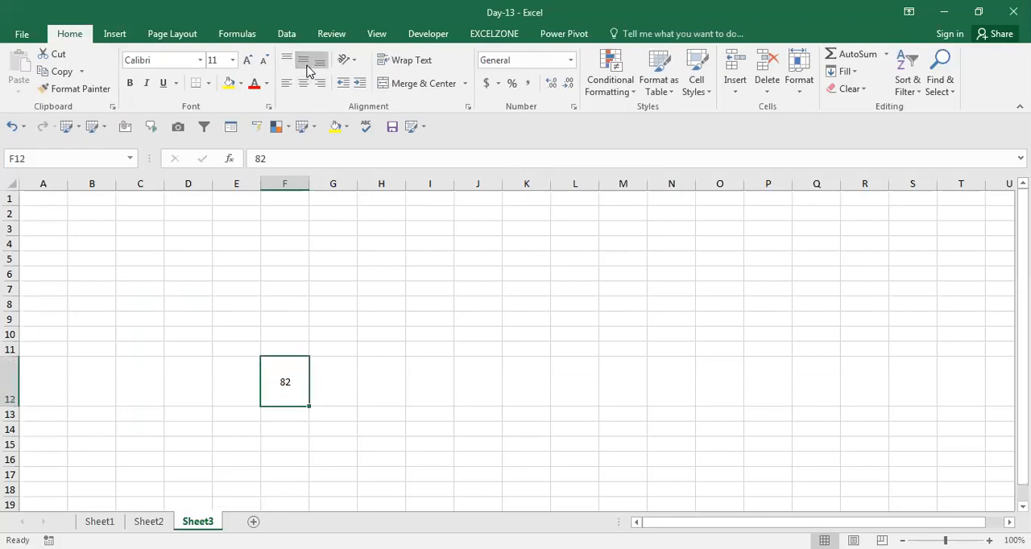
Step: Try the superscript effect again on the final 2 of the centered number in cell F12
{"action": "key", "text": "F2"}
{"action": "key", "text": "shift+Left"}
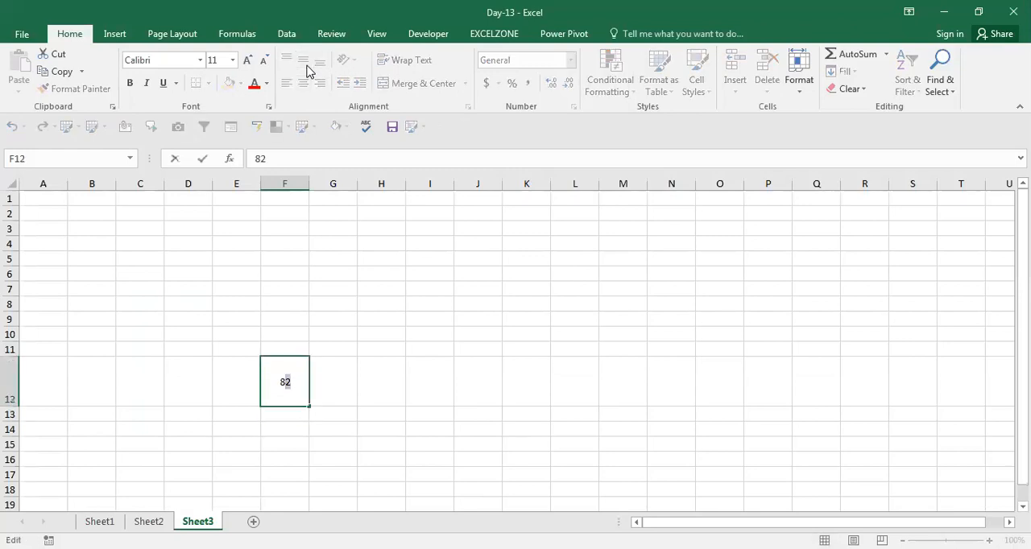
{"action": "key", "text": "ctrl+1"}
{"action": "left_click", "coordinate": [189, 345]}
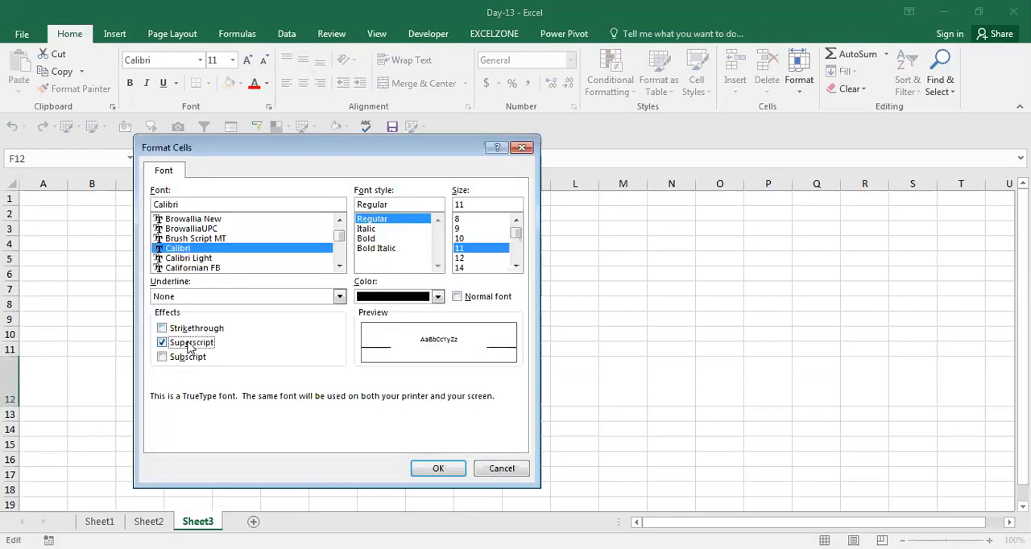
{"action": "key", "text": "Return"}
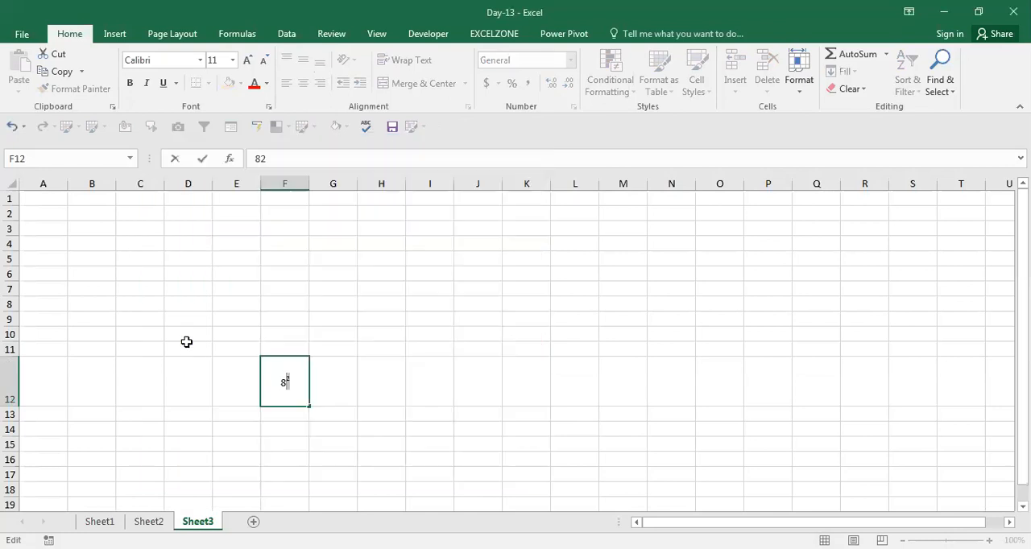
{"action": "key", "text": "Return"}
{"action": "key", "text": "Up"}
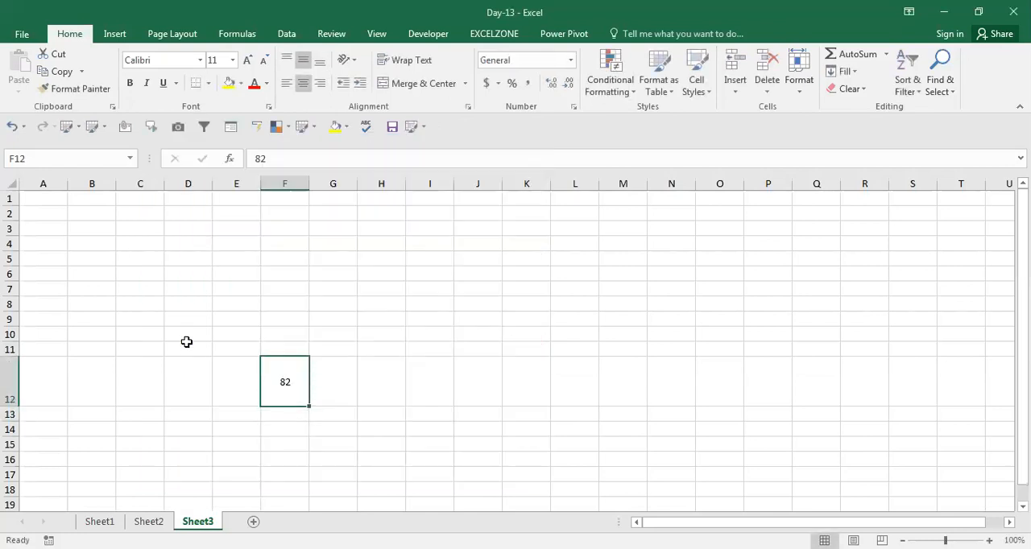
Step: Try the superscript effect on the entire number 82 in cell F12
{"action": "key", "text": "F2"}
{"action": "key", "text": "shift+Left"}
{"action": "key", "text": "shift+Left"}
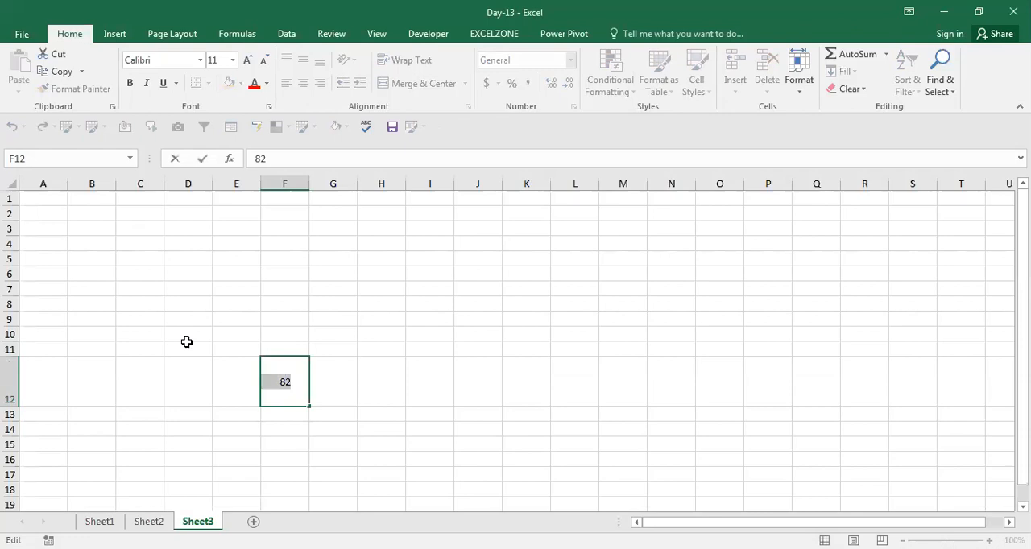
{"action": "key", "text": "ctrl+1"}
{"action": "left_click", "coordinate": [190, 345]}
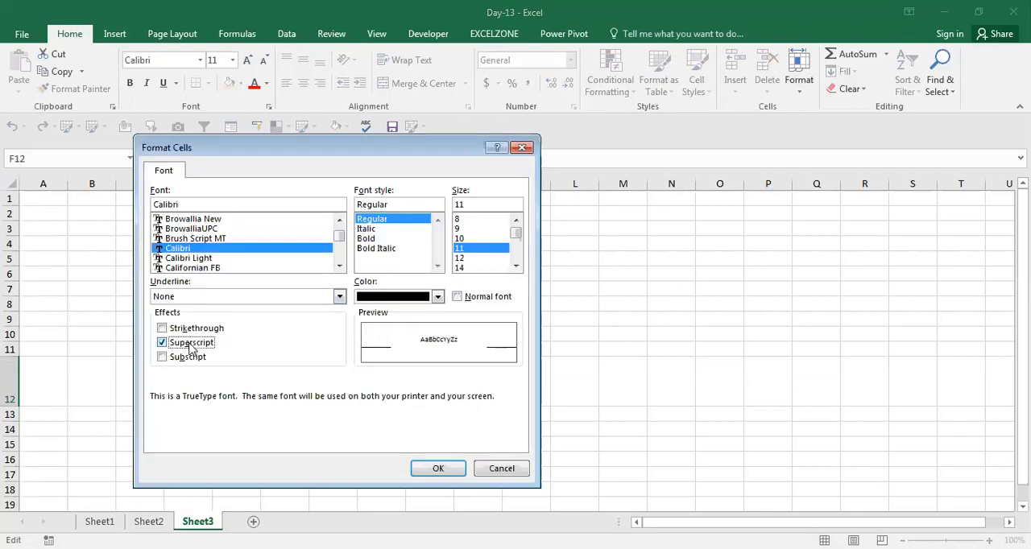
{"action": "key", "text": "Return"}
{"action": "key", "text": "Return"}
{"action": "key", "text": "Up"}
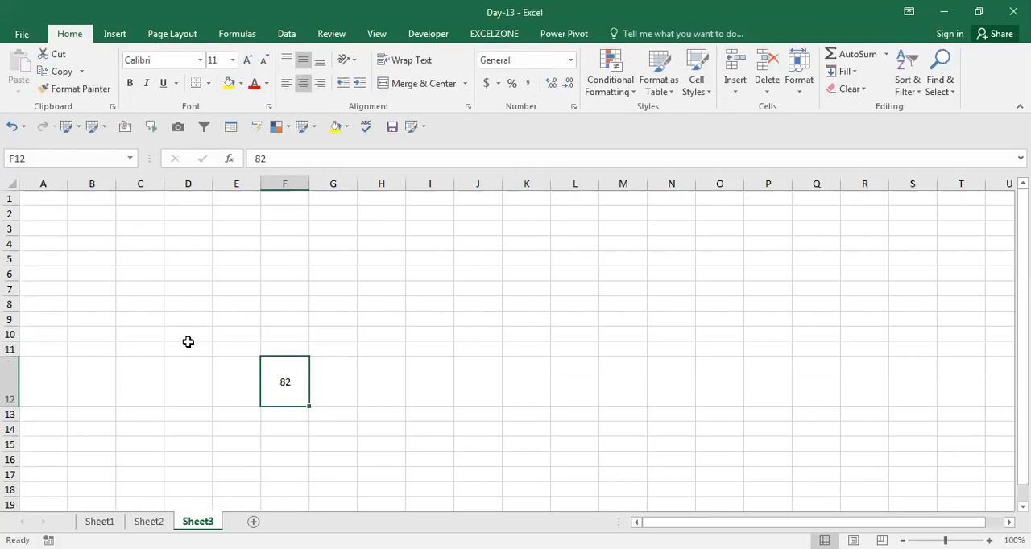
Step: Try the superscript effect with the Browallia New font on the final 2 of the number in cell F12
{"action": "key", "text": "F2"}
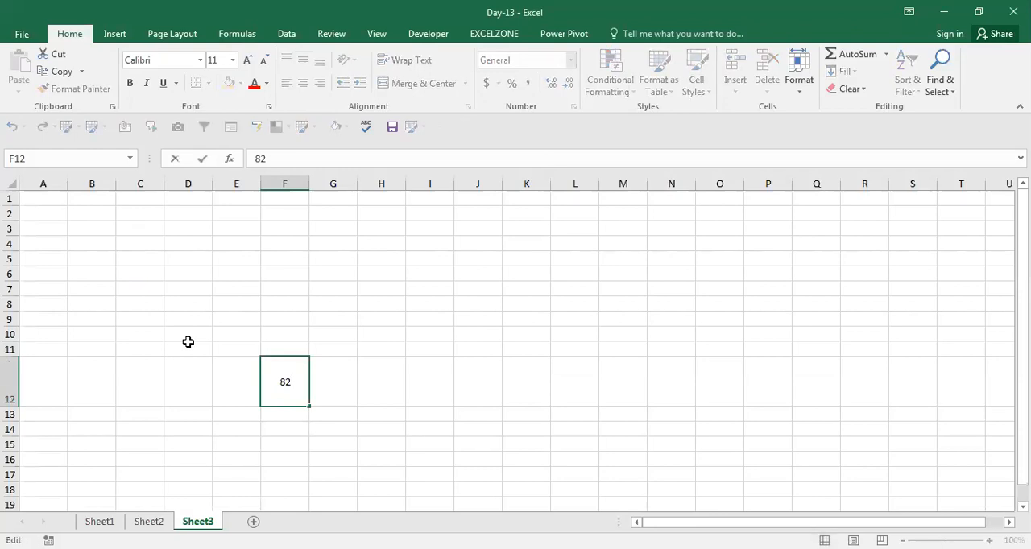
{"action": "key", "text": "ctrl+1"}
{"action": "left_click", "coordinate": [183, 345]}
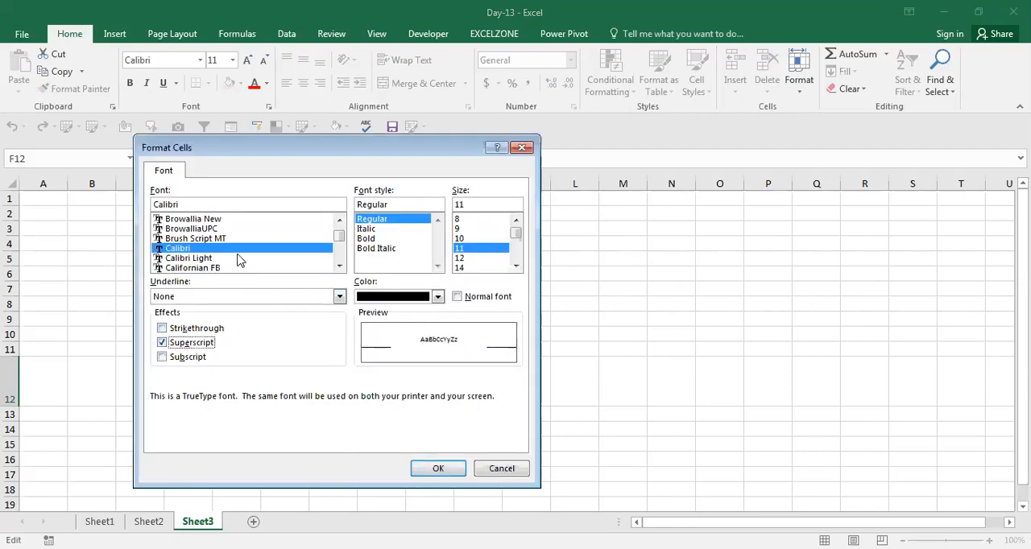
{"action": "left_click", "coordinate": [214, 220]}
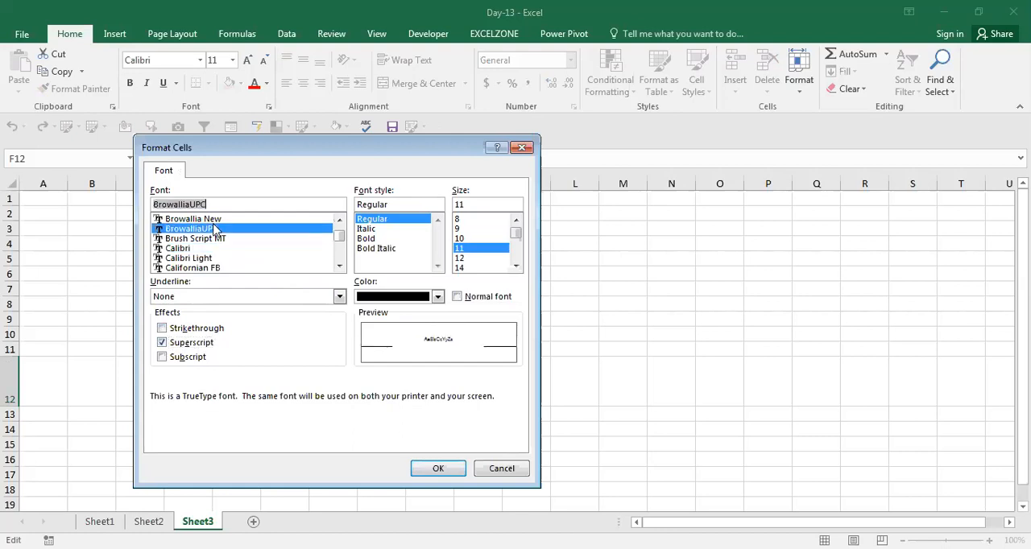
{"action": "double_click", "coordinate": [210, 218]}
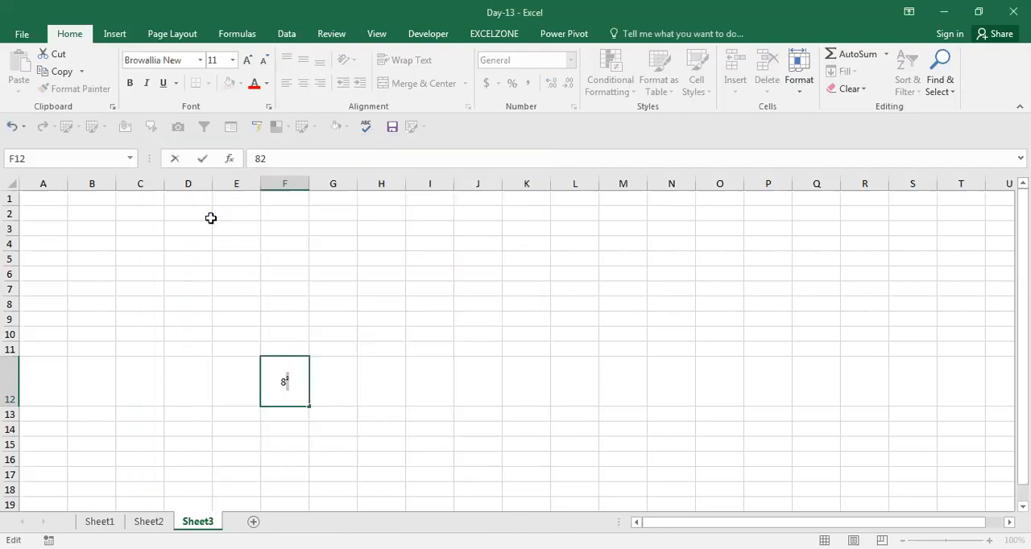
{"action": "left_click", "coordinate": [319, 432]}
{"action": "left_click", "coordinate": [287, 383]}
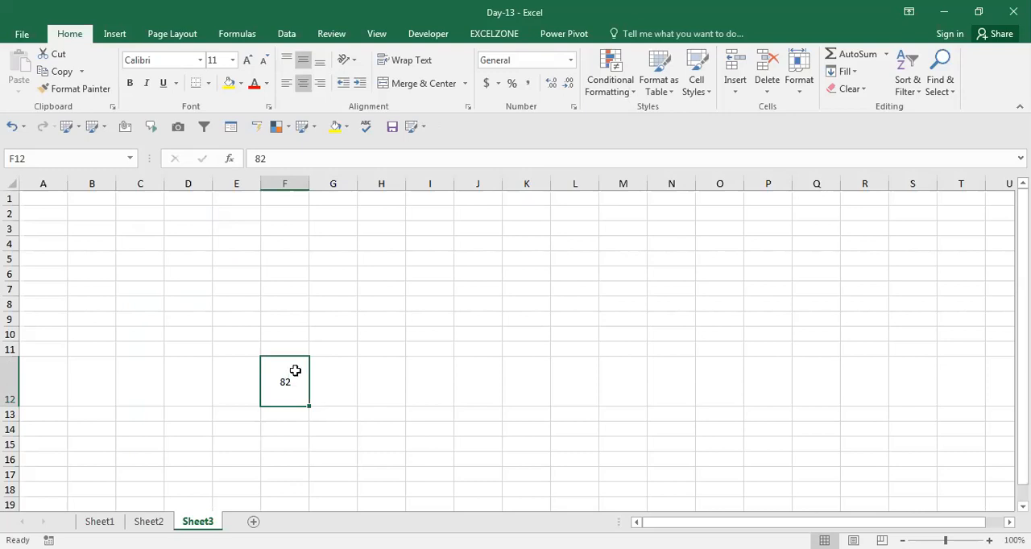
{"action": "left_click", "coordinate": [310, 423]}
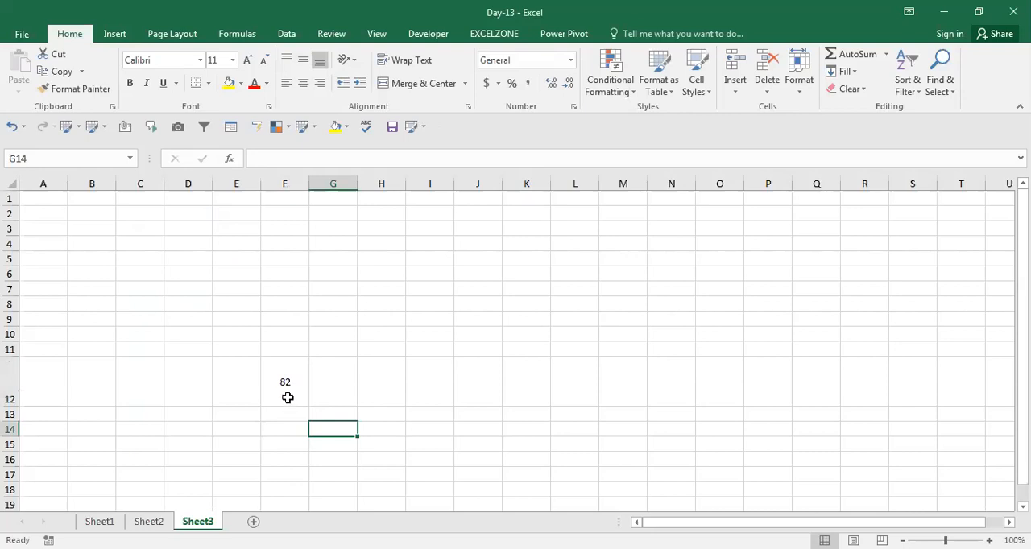
Step: Try the subscript effect on the final 2 of the number in cell F12
{"action": "left_click", "coordinate": [280, 374]}
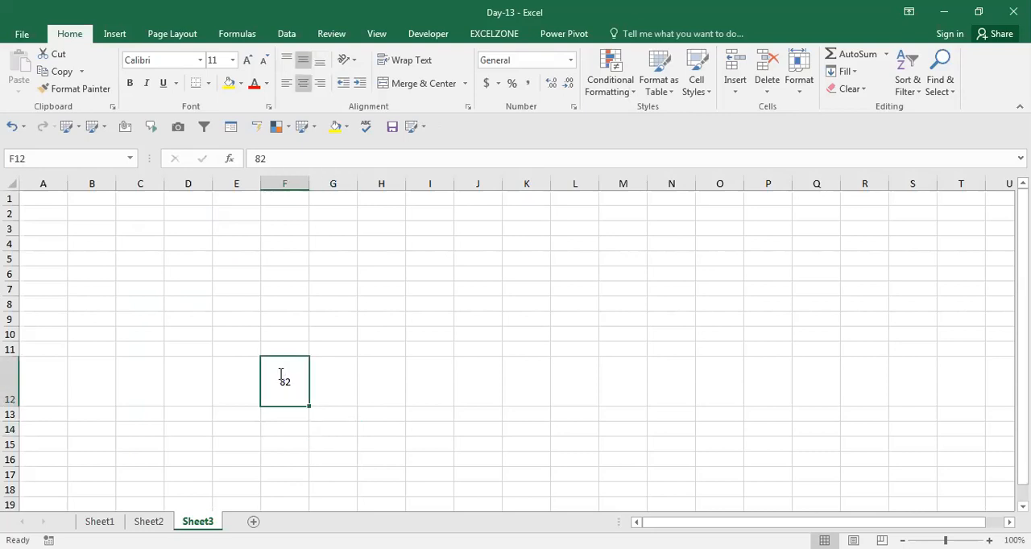
{"action": "double_click", "coordinate": [281, 374]}
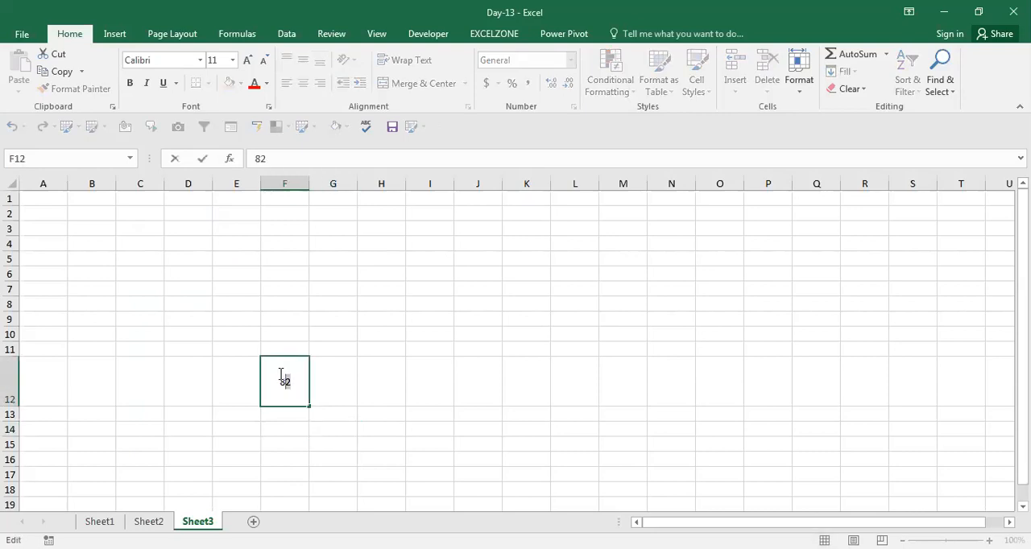
{"action": "key", "text": "ctrl+1"}
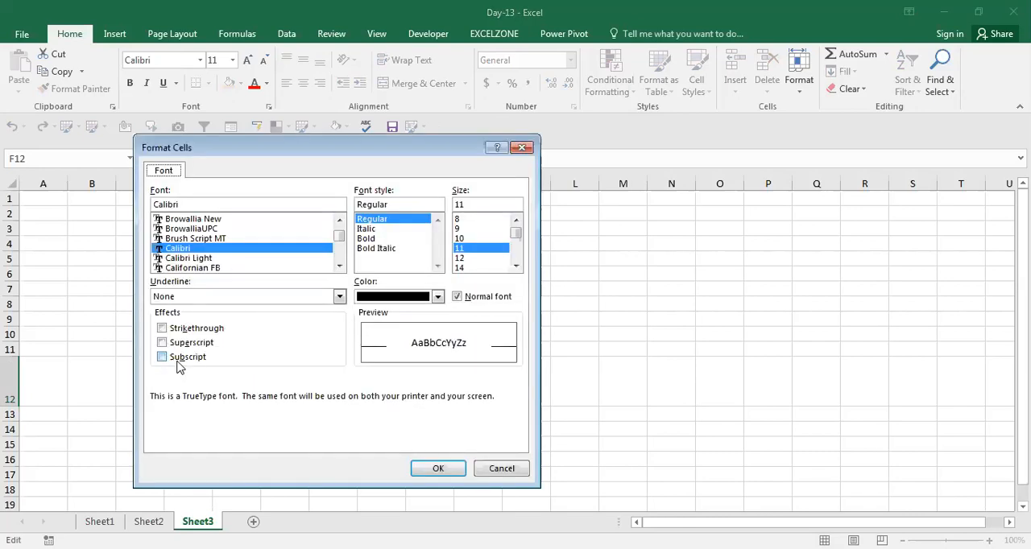
{"action": "key", "text": "alt+b"}
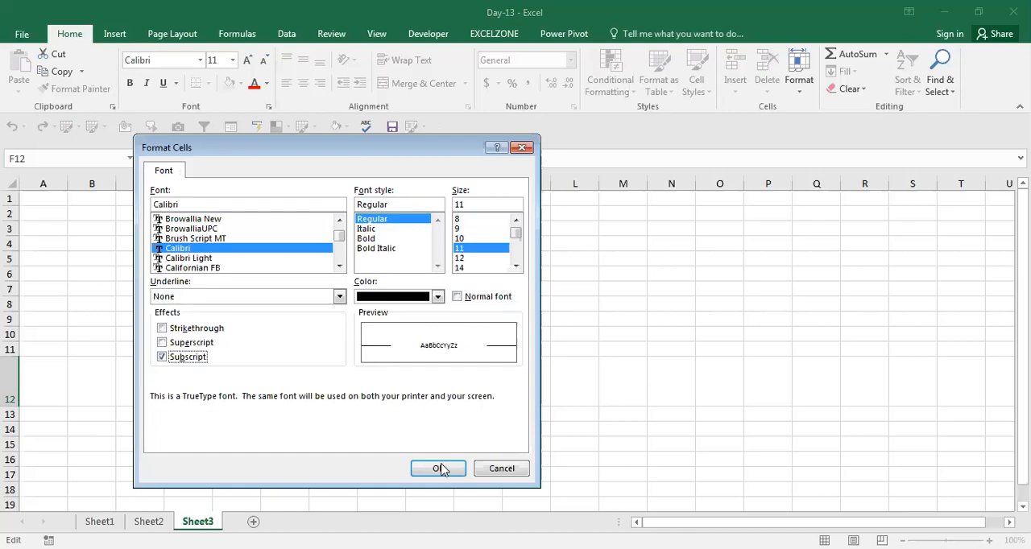
{"action": "key", "text": "Return"}
{"action": "left_click", "coordinate": [293, 388]}
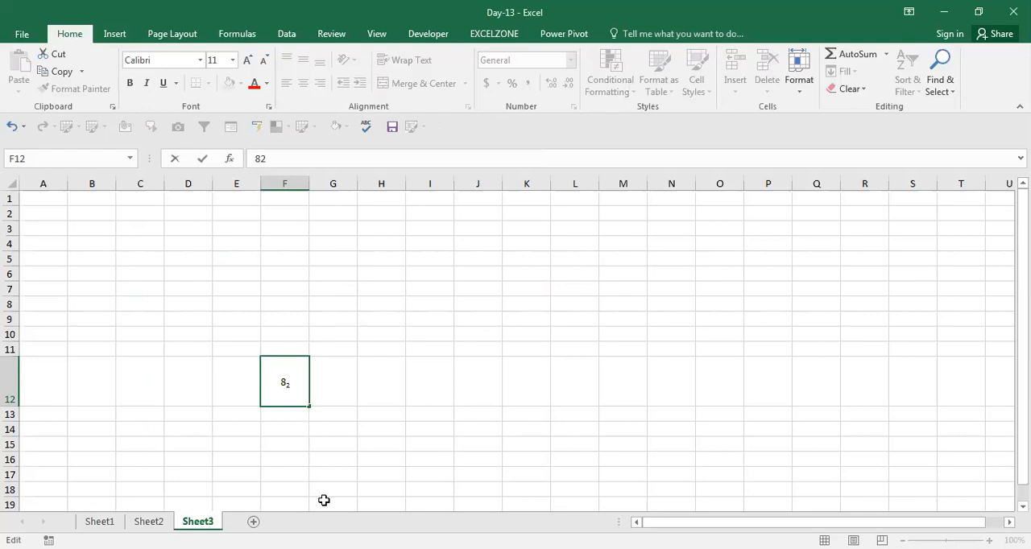
{"action": "left_click", "coordinate": [357, 431]}
Step: Try the strikethrough effect on the final 2 of the number in cell F12 and cancel the cell edit
{"action": "left_click", "coordinate": [288, 384]}
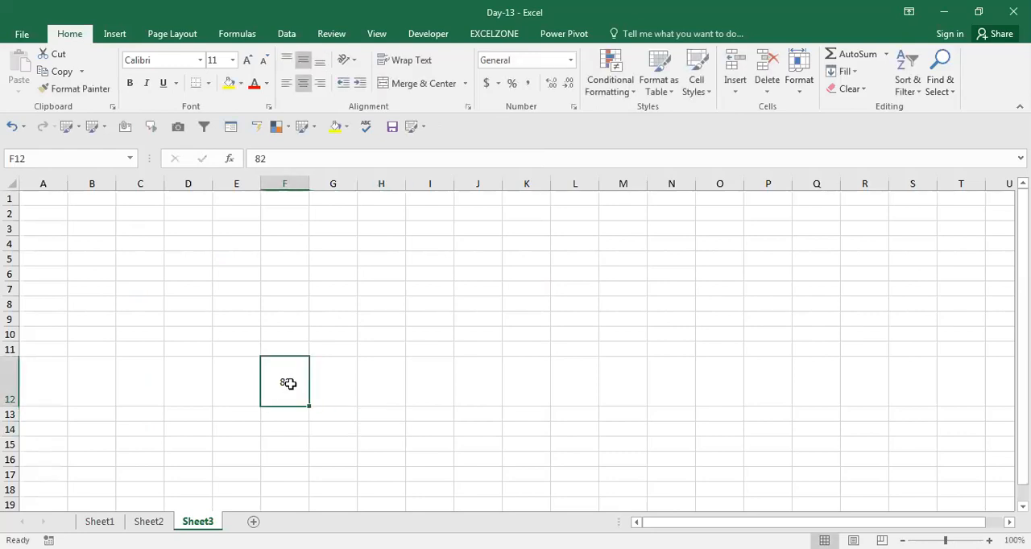
{"action": "double_click", "coordinate": [288, 384]}
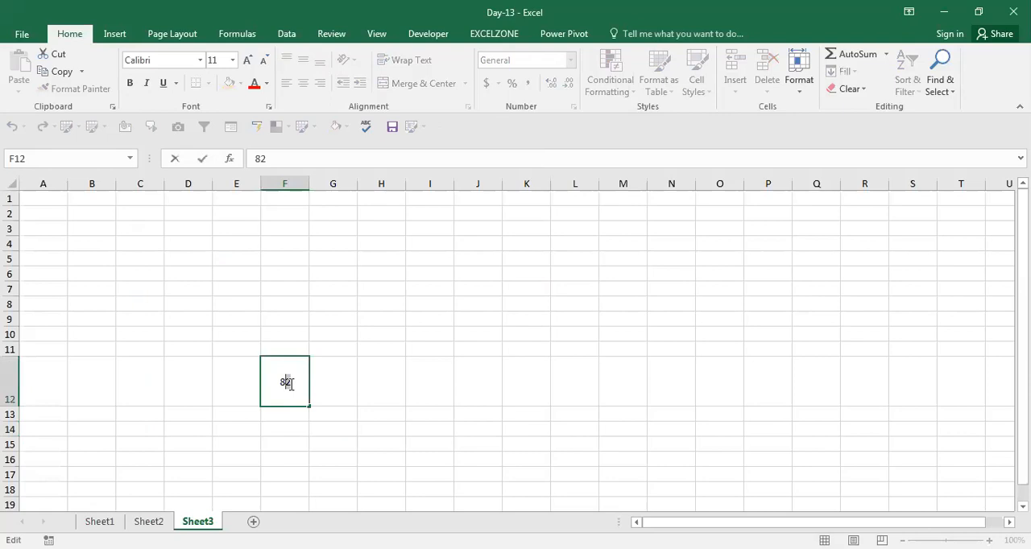
{"action": "key", "text": "ctrl+1"}
{"action": "left_click", "coordinate": [192, 329]}
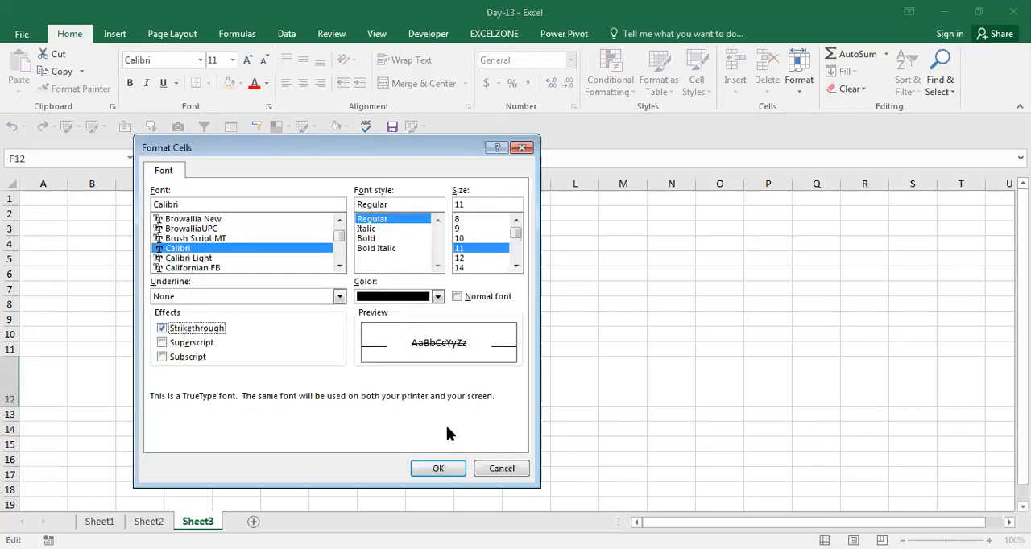
{"action": "left_click", "coordinate": [448, 468]}
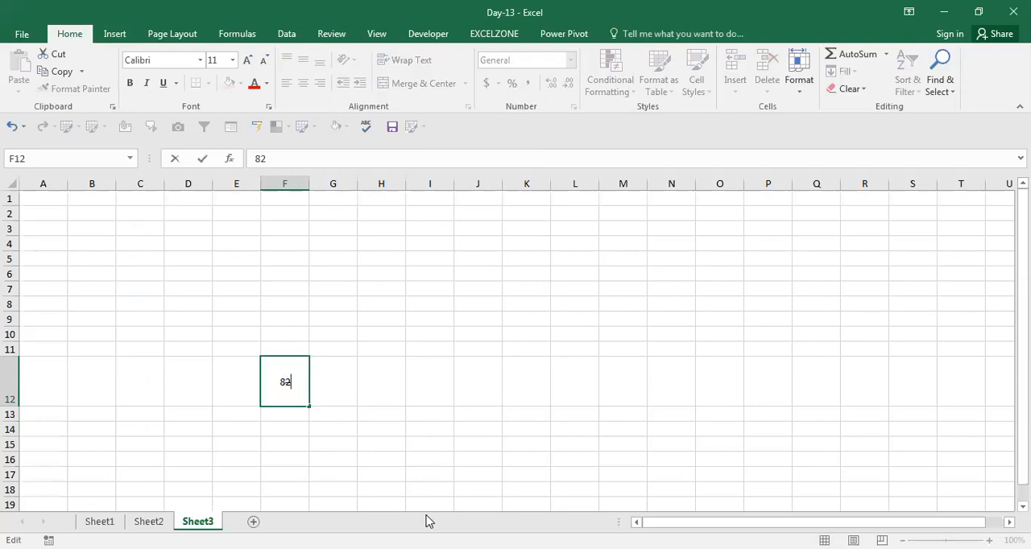
{"action": "key", "text": "Escape"}
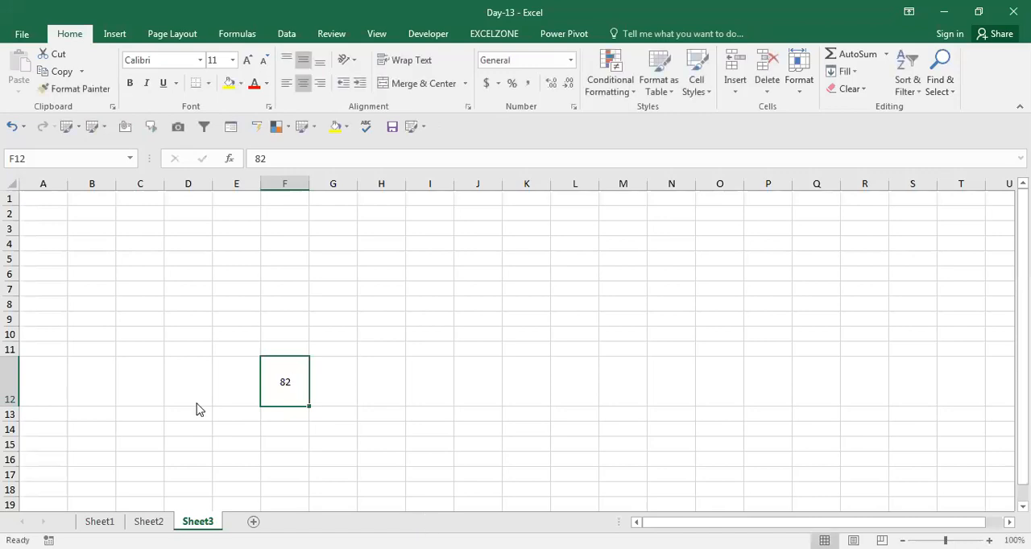
Step: Examine the border line styles, presets and colour choices in Format Cells for cell F12 without applying any
{"action": "key", "text": "ctrl+shift+f"}
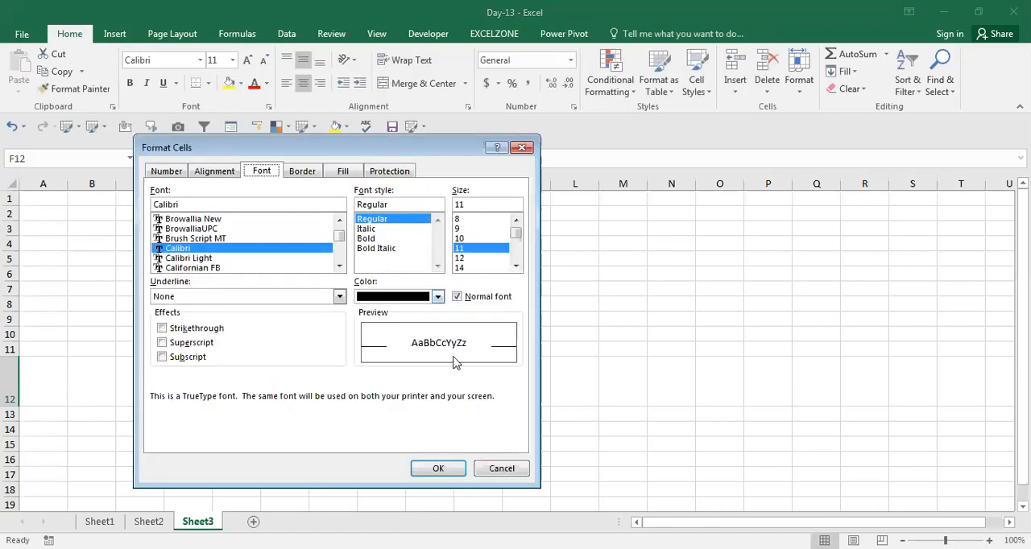
{"action": "left_click", "coordinate": [312, 174]}
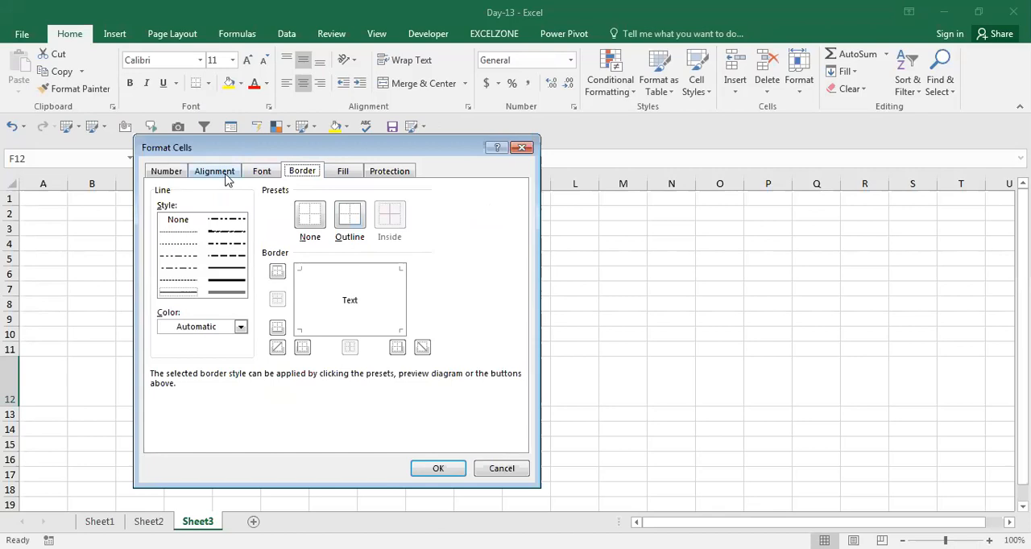
{"action": "left_click", "coordinate": [241, 328]}
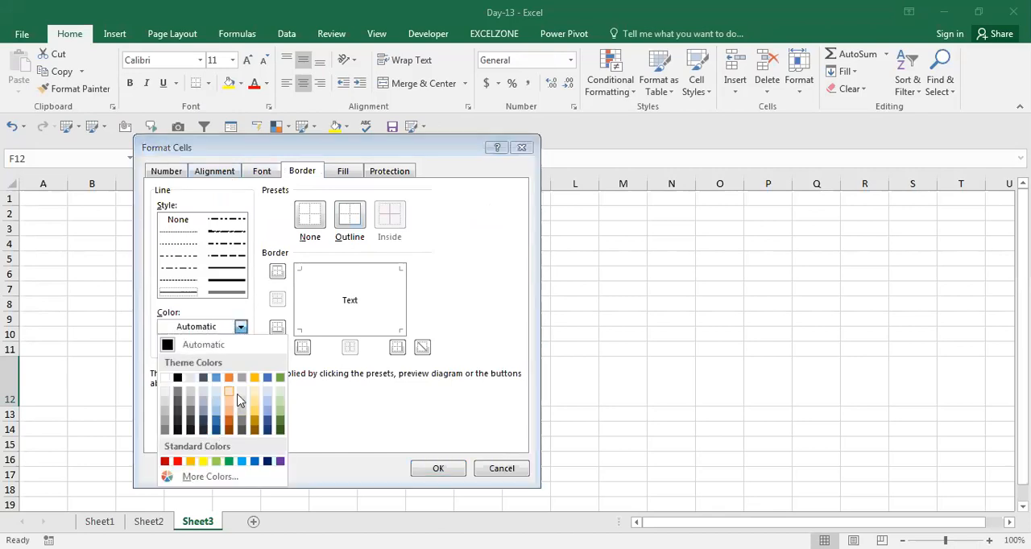
{"action": "left_click", "coordinate": [516, 471]}
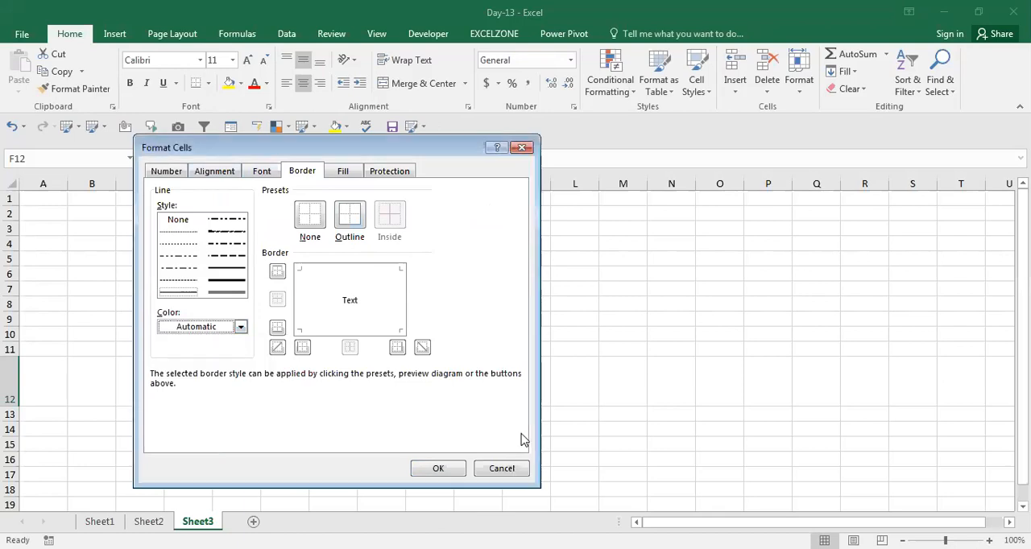
{"action": "left_click", "coordinate": [501, 468]}
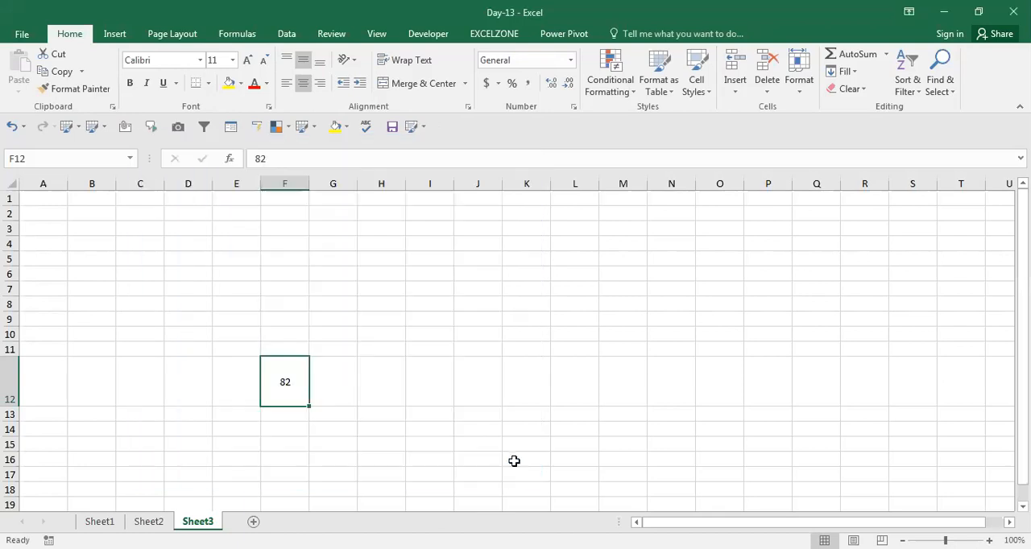
Step: Set a medium solid outline border for the range I1:L8 in Format Cells
{"action": "key", "text": "Up"}
{"action": "key", "text": "Up"}
{"action": "key", "text": "Right"}
{"action": "key", "text": "Up"}
{"action": "key", "text": "Up"}
{"action": "key", "text": "Up"}
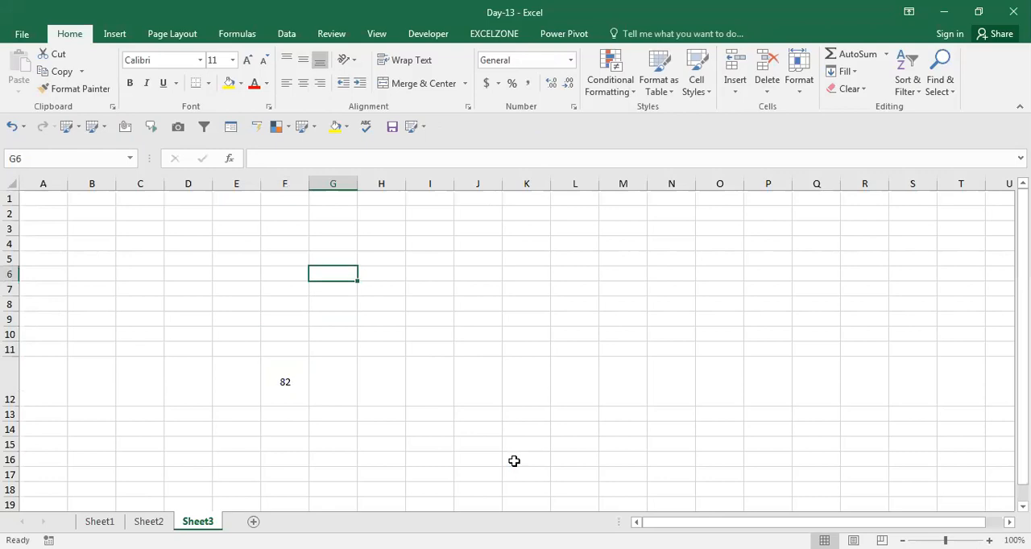
{"action": "key", "text": "Right"}
{"action": "key", "text": "Right"}
{"action": "key", "text": "Up"}
{"action": "key", "text": "Up"}
{"action": "key", "text": "Up"}
{"action": "key", "text": "Up"}
{"action": "key", "text": "Up"}
{"action": "key", "text": "Up"}
{"action": "key", "text": "shift+Right"}
{"action": "key", "text": "shift+Right"}
{"action": "key", "text": "shift+Right"}
{"action": "key", "text": "shift+Down"}
{"action": "key", "text": "shift+Down"}
{"action": "key", "text": "shift+Down"}
{"action": "key", "text": "shift+Down"}
{"action": "key", "text": "shift+Down"}
{"action": "key", "text": "shift+Down"}
{"action": "key", "text": "shift+Down"}
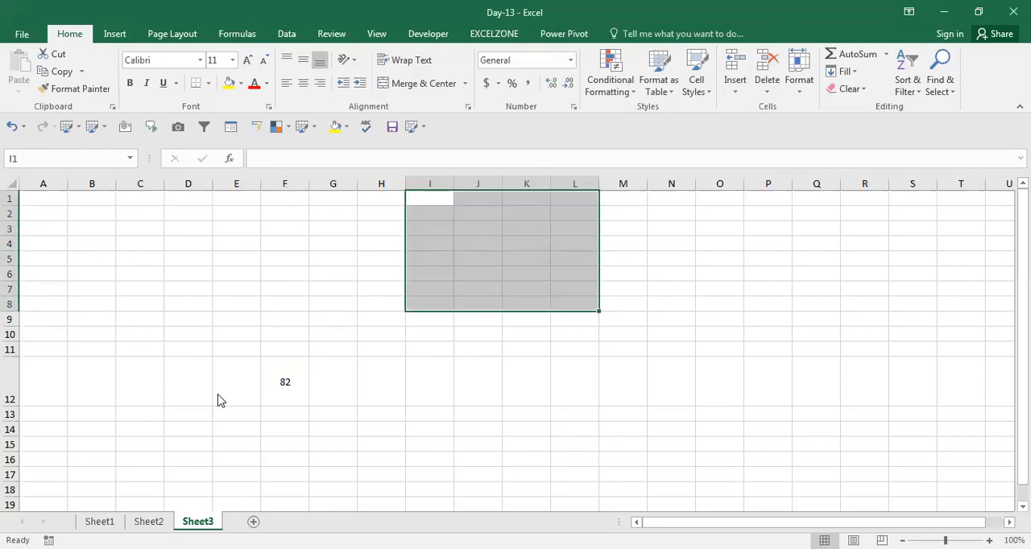
{"action": "key", "text": "ctrl+1"}
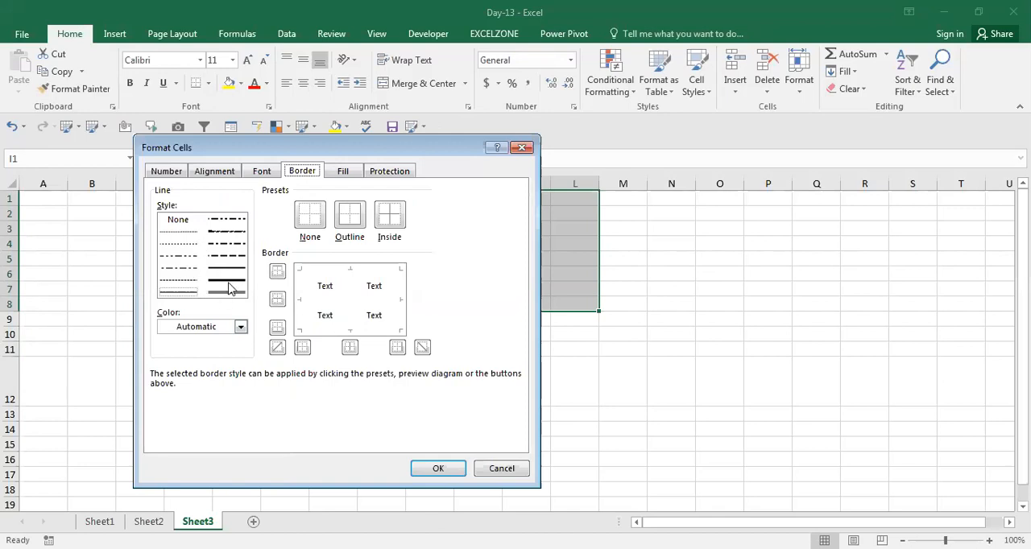
{"action": "left_click", "coordinate": [227, 267]}
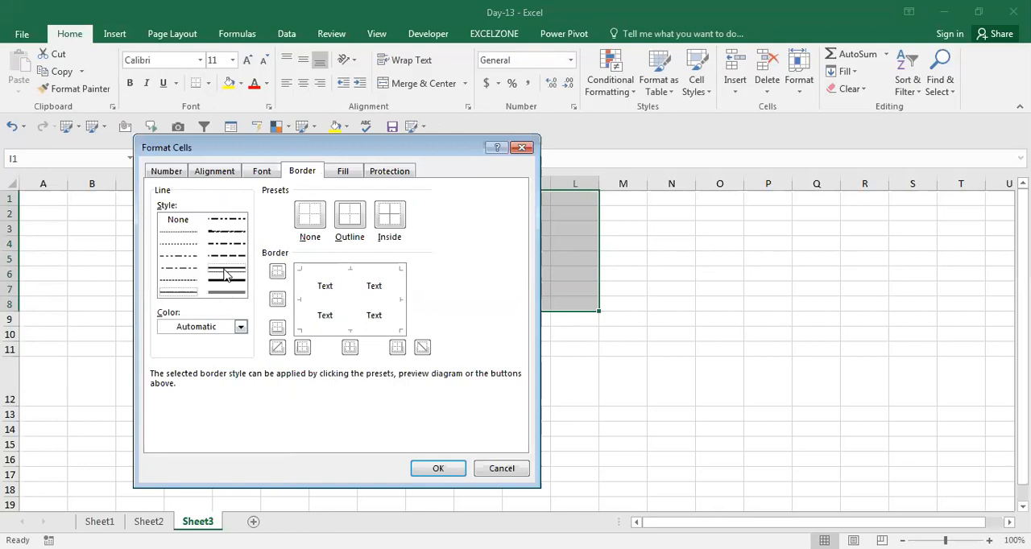
{"action": "left_click", "coordinate": [347, 214]}
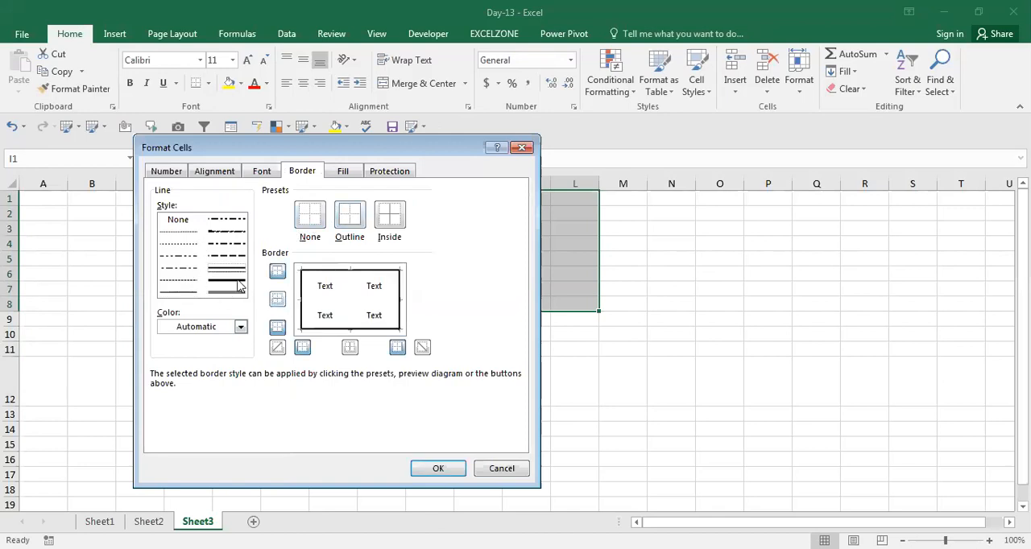
Step: Add downward diagonal borders to the cells in I1:L8, leaving out inner horizontal lines, and apply the border settings
{"action": "left_click", "coordinate": [277, 299]}
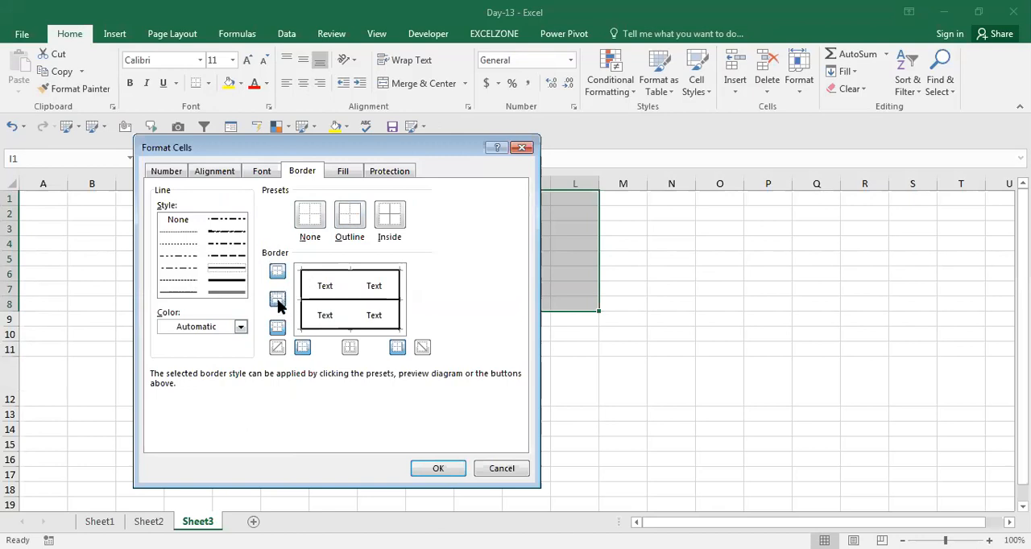
{"action": "left_click", "coordinate": [277, 300]}
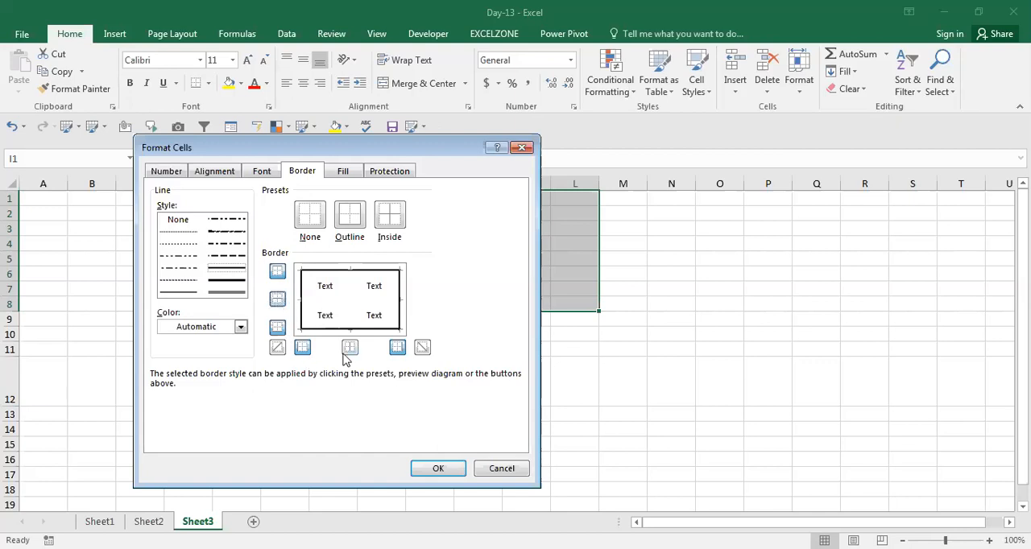
{"action": "left_click", "coordinate": [422, 348]}
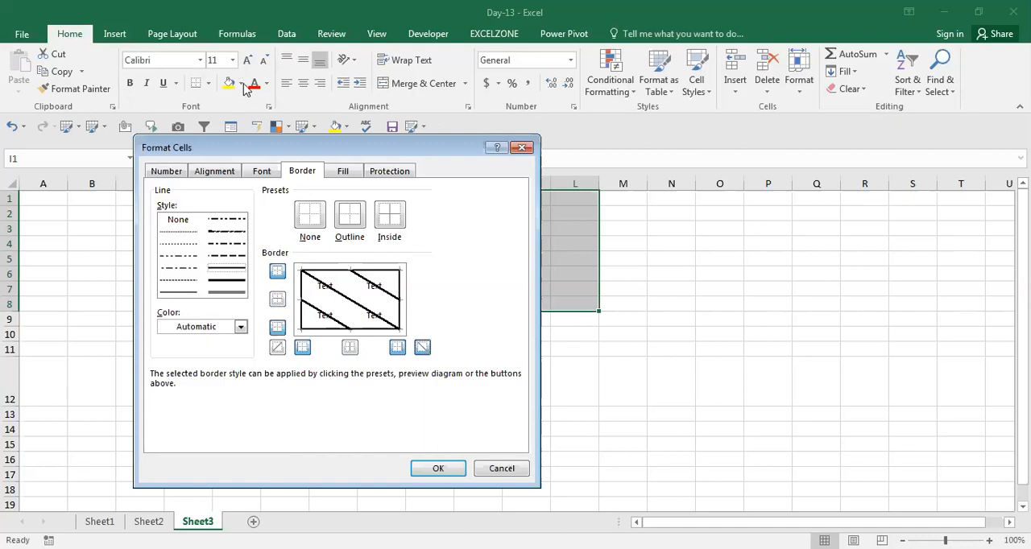
{"action": "left_click", "coordinate": [436, 470]}
{"action": "left_click", "coordinate": [434, 464]}
Step: Recolour the downward diagonal borders in I1:L8 red using the Format Cells border settings
{"action": "left_click", "coordinate": [447, 213]}
{"action": "key", "text": "Left"}
{"action": "key", "text": "Up"}
{"action": "key", "text": "Right"}
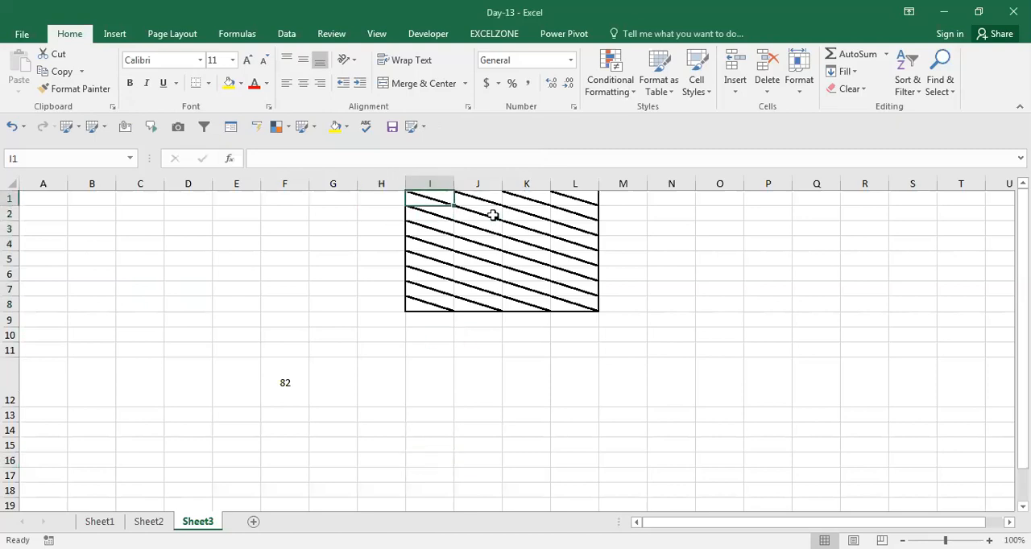
{"action": "key", "text": "shift+Right"}
{"action": "key", "text": "shift+Right"}
{"action": "key", "text": "shift+Right"}
{"action": "key", "text": "shift+Left"}
{"action": "key", "text": "shift+Left"}
{"action": "key", "text": "shift+Left"}
{"action": "key", "text": "shift+Right"}
{"action": "key", "text": "shift+Right"}
{"action": "key", "text": "shift+Right"}
{"action": "key", "text": "shift+Down"}
{"action": "key", "text": "shift+Down"}
{"action": "key", "text": "shift+Down"}
{"action": "key", "text": "shift+Down"}
{"action": "key", "text": "shift+Down"}
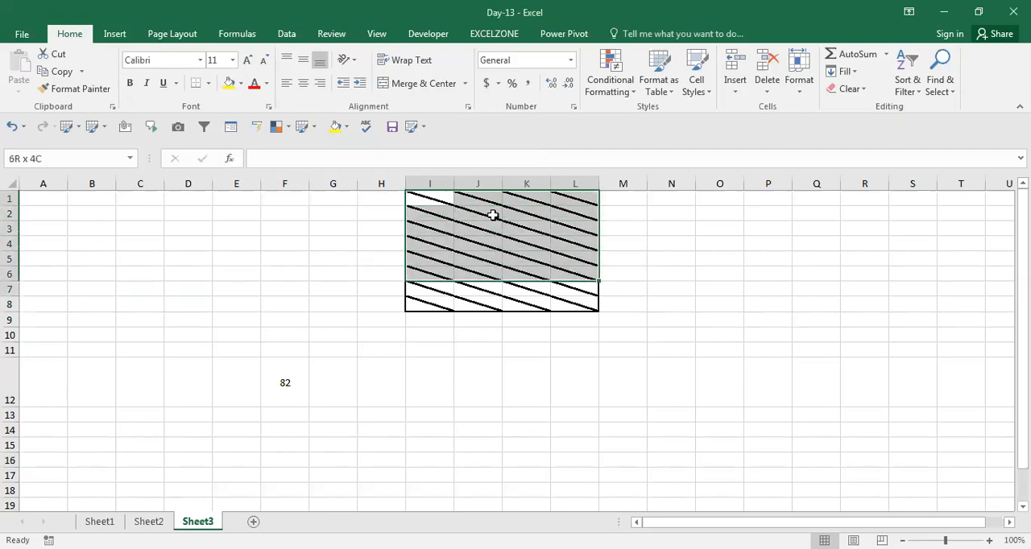
{"action": "key", "text": "shift+Down"}
{"action": "key", "text": "shift+Down"}
{"action": "key", "text": "ctrl+1"}
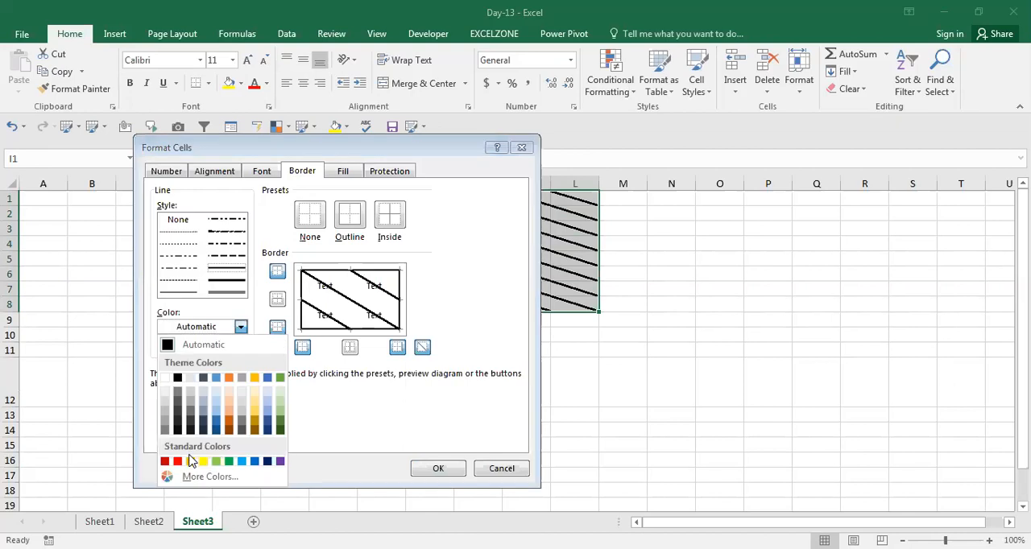
{"action": "left_click", "coordinate": [179, 461]}
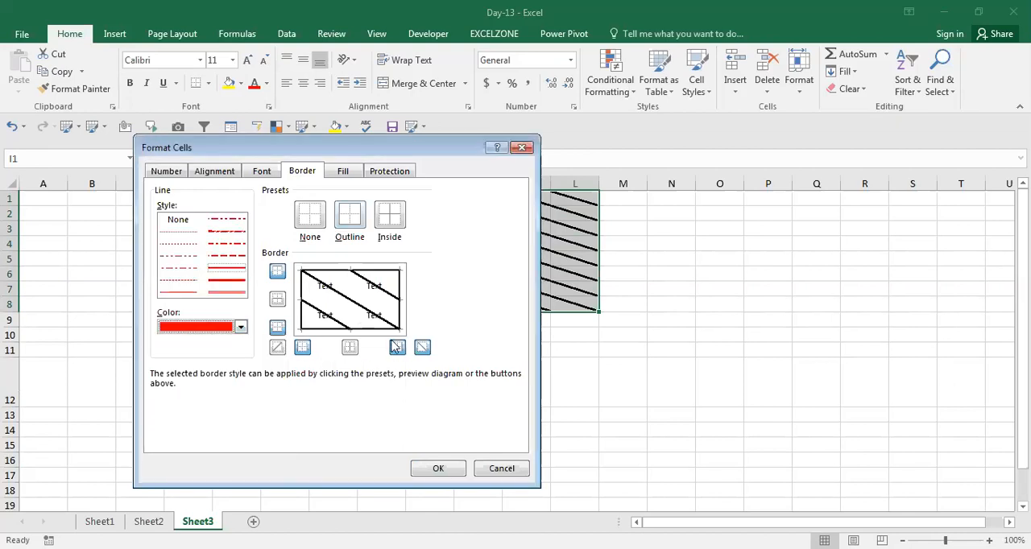
{"action": "left_click", "coordinate": [422, 346]}
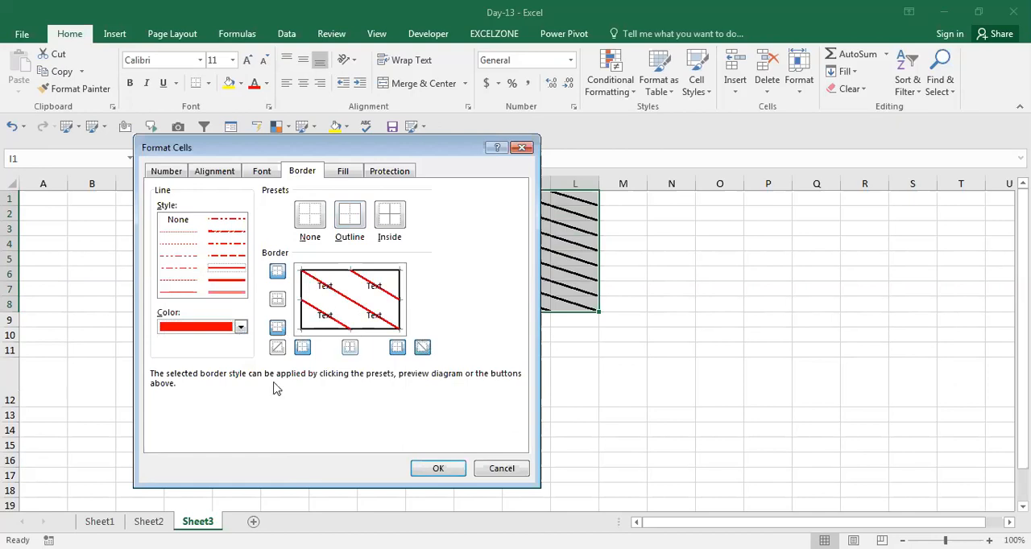
Step: Examine the custom line colours without choosing one, and apply the border settings to I1:L8
{"action": "left_click", "coordinate": [241, 328]}
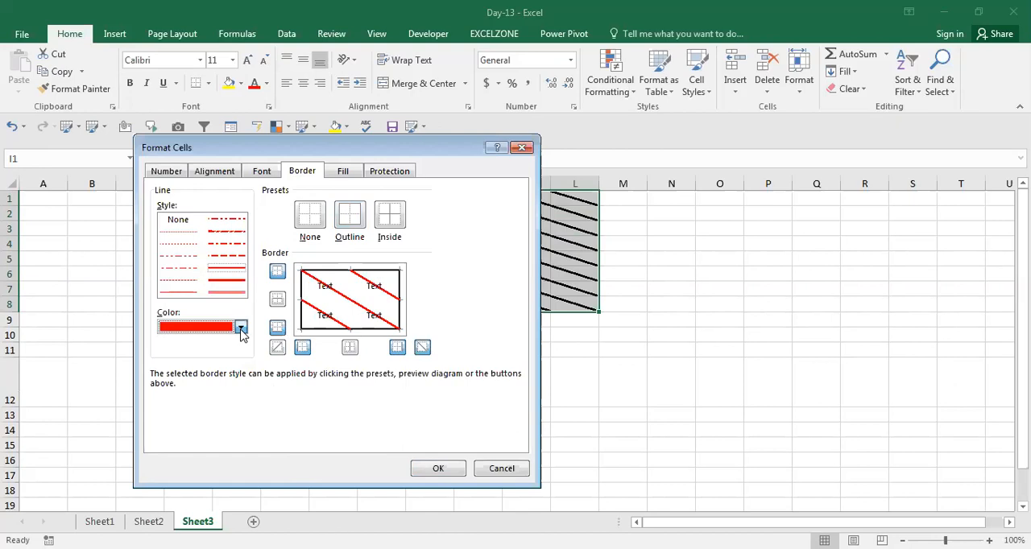
{"action": "left_click", "coordinate": [239, 328]}
{"action": "left_click", "coordinate": [239, 329]}
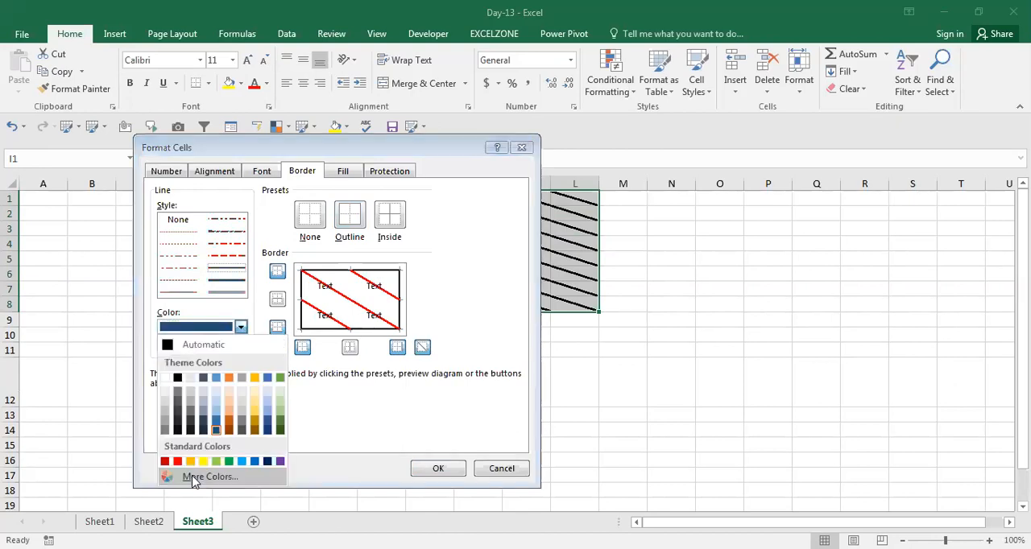
{"action": "left_click", "coordinate": [193, 477]}
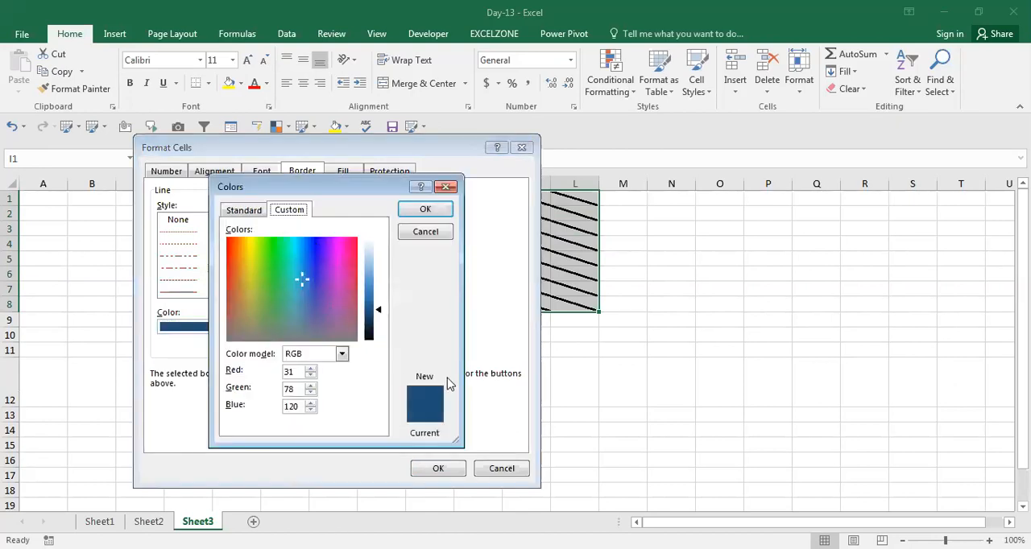
{"action": "left_click", "coordinate": [446, 187]}
{"action": "left_click", "coordinate": [438, 470]}
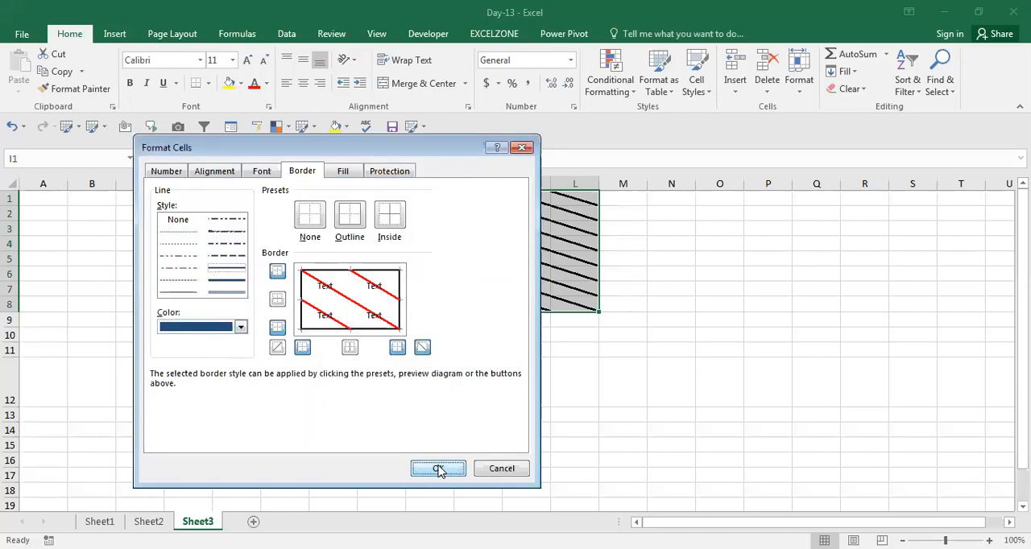
{"action": "left_click", "coordinate": [492, 402]}
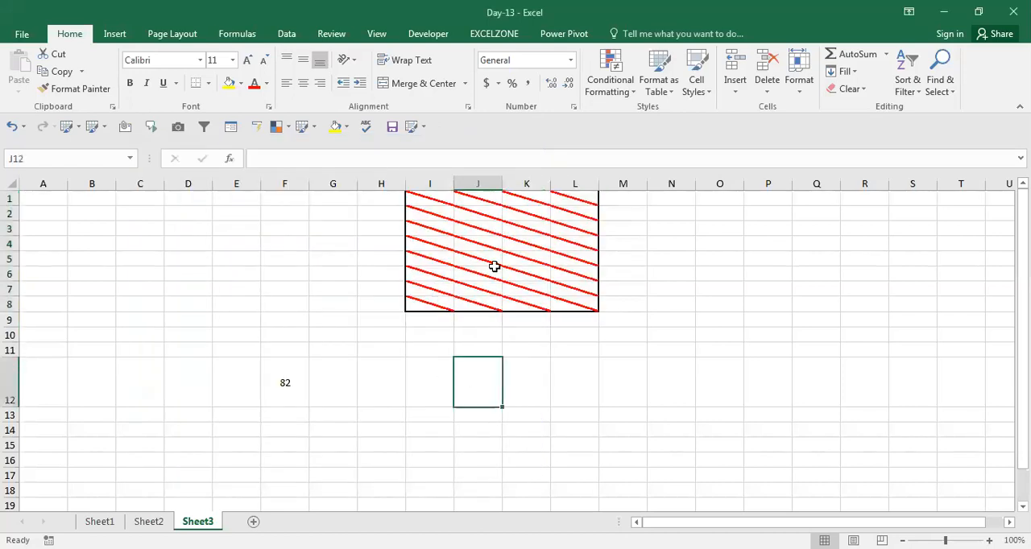
{"action": "left_click", "coordinate": [342, 351]}
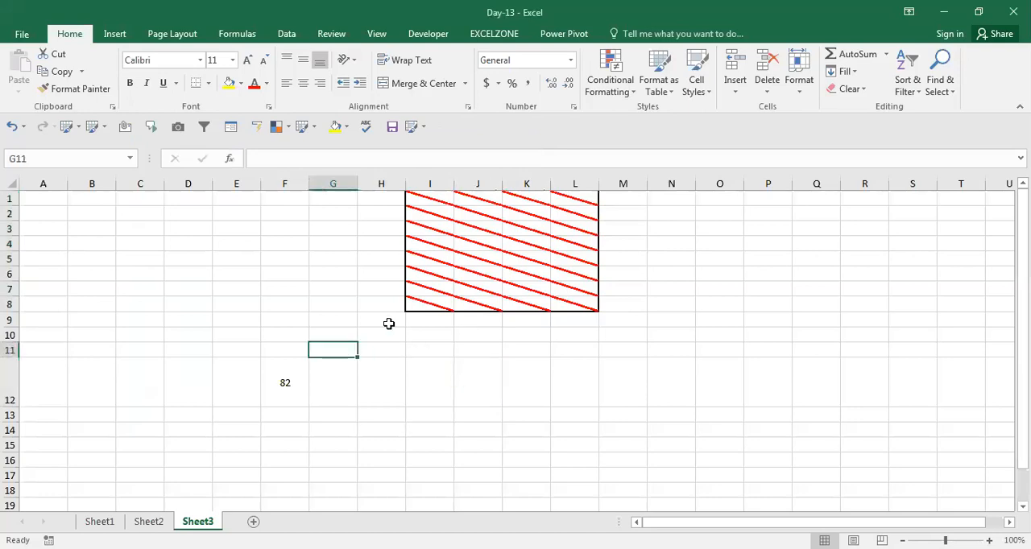
Step: Choose a dotted 25% grey pattern style as the fill for the range I1:L8 in Format Cells
{"action": "left_click", "coordinate": [459, 252]}
{"action": "key", "text": "ctrl+Up"}
{"action": "key", "text": "shift+Right"}
{"action": "key", "text": "shift+Right"}
{"action": "key", "text": "shift+Right"}
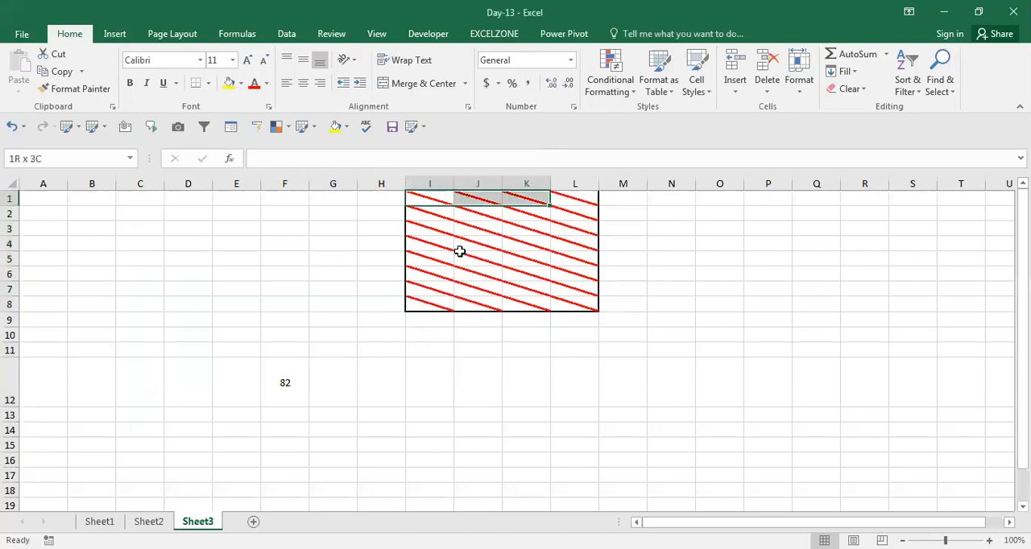
{"action": "key", "text": "shift+Down"}
{"action": "key", "text": "shift+Down"}
{"action": "key", "text": "shift+Down"}
{"action": "key", "text": "shift+Down"}
{"action": "key", "text": "shift+Down"}
{"action": "key", "text": "shift+Down"}
{"action": "key", "text": "shift+Down"}
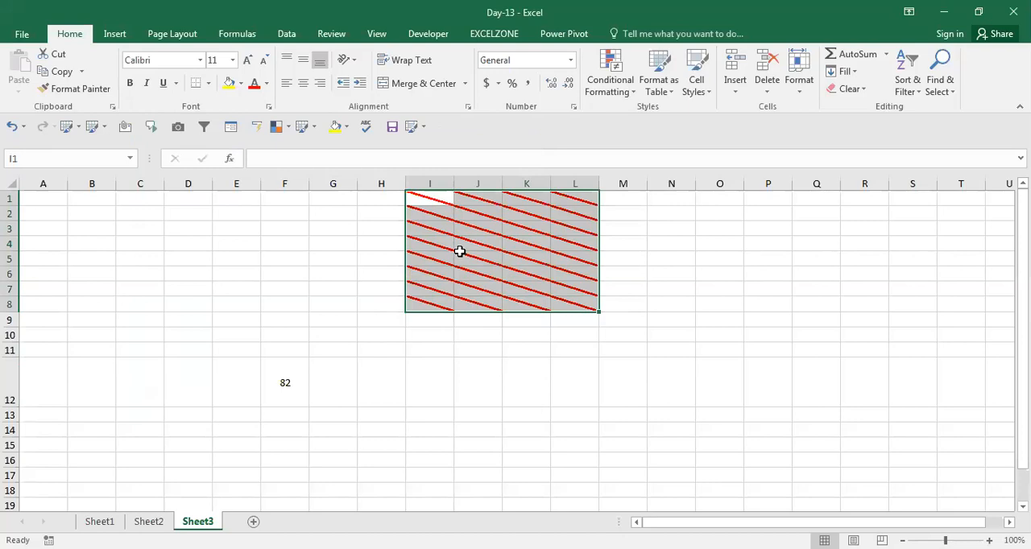
{"action": "key", "text": "ctrl+1"}
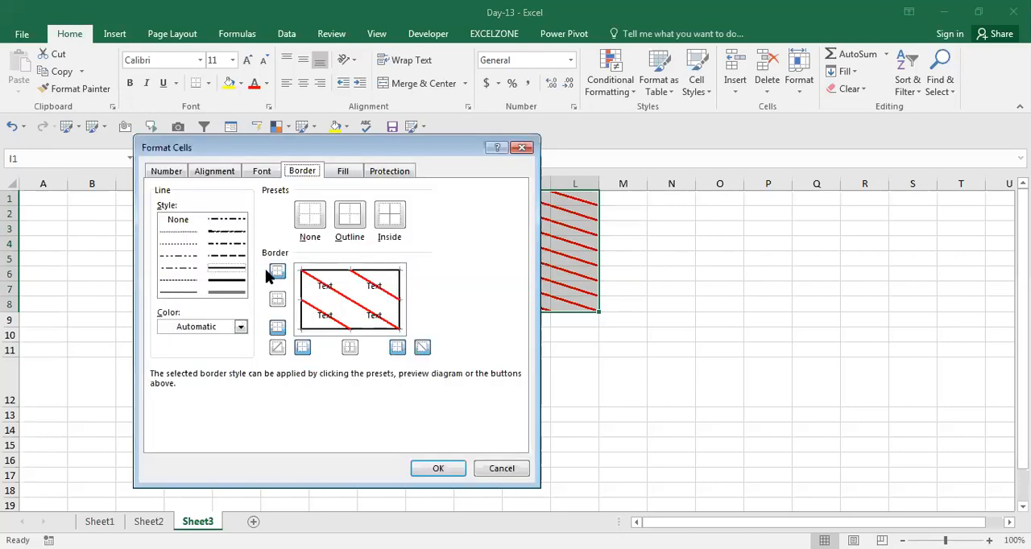
{"action": "left_click", "coordinate": [343, 172]}
{"action": "left_click", "coordinate": [390, 236]}
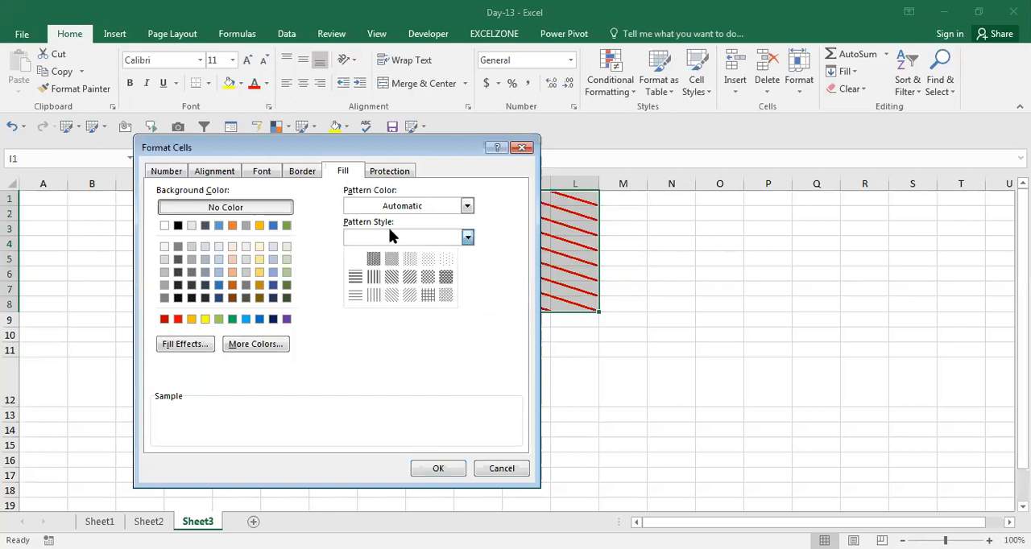
{"action": "left_click", "coordinate": [410, 259]}
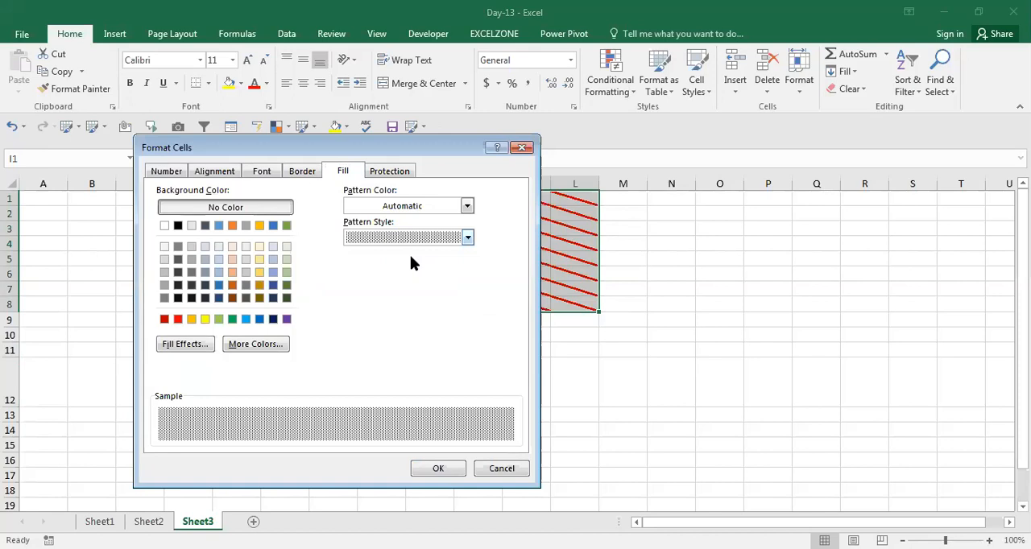
Step: Set up a two-colour, diagonal-up gradient fill effect with blue as Color 1 and red as Color 2
{"action": "left_click", "coordinate": [180, 346]}
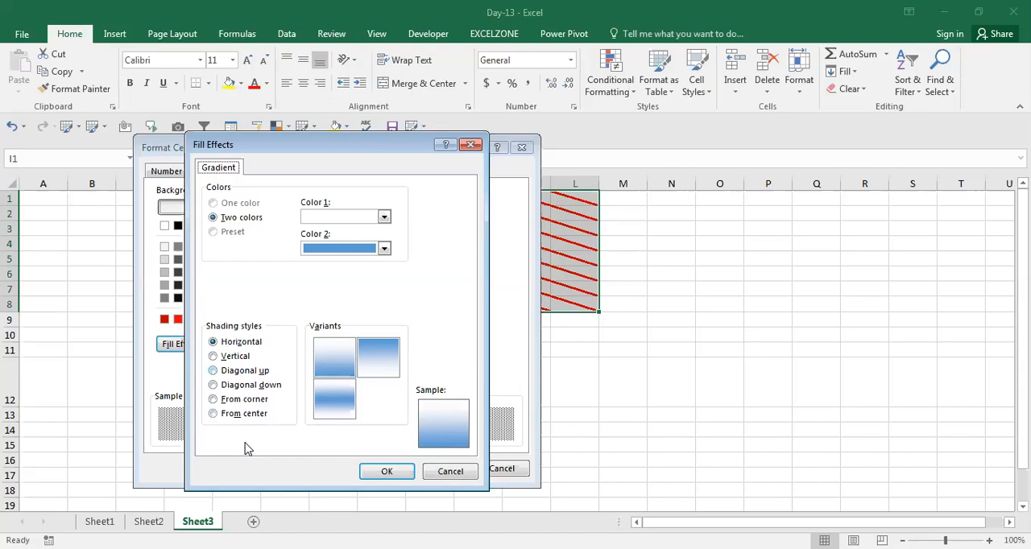
{"action": "left_click", "coordinate": [228, 374]}
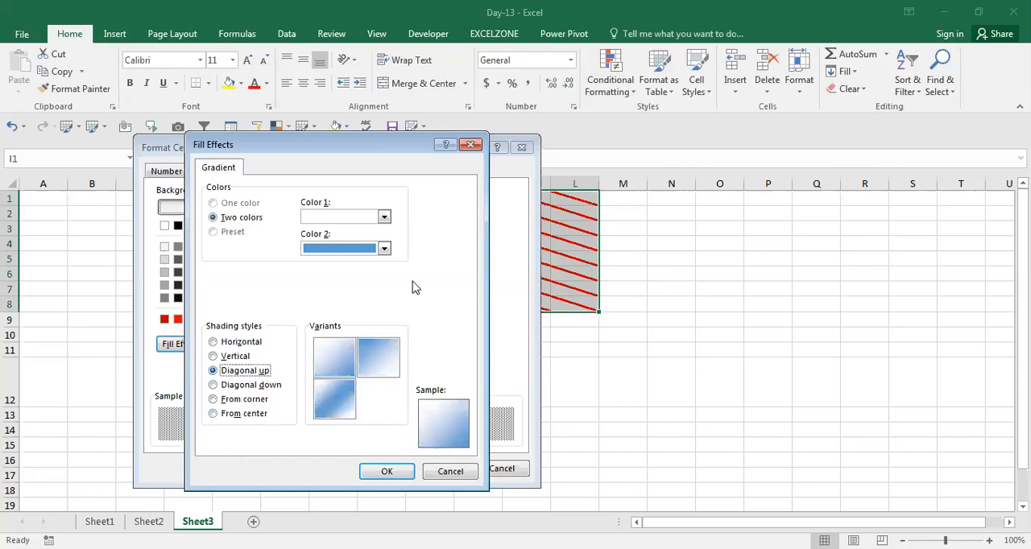
{"action": "left_click", "coordinate": [385, 248]}
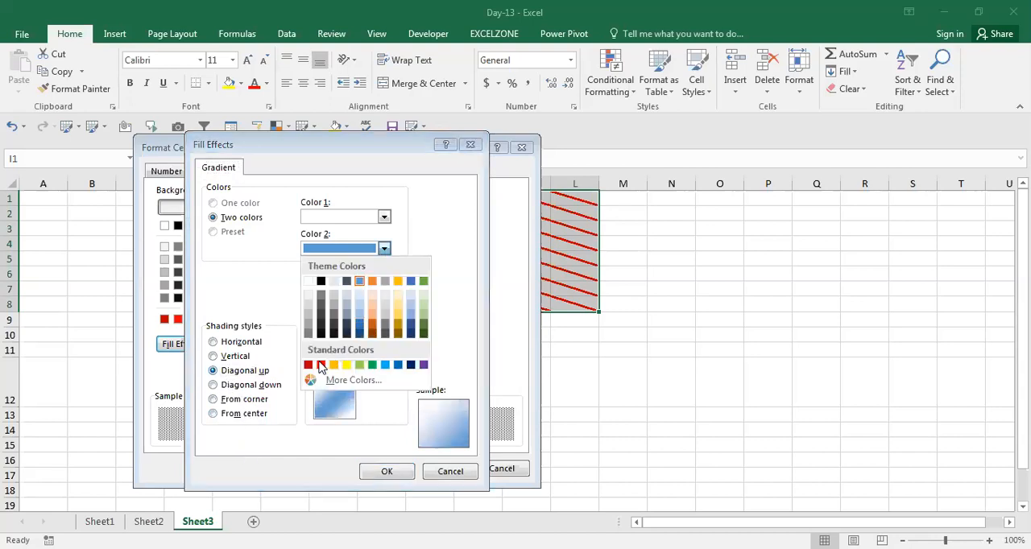
{"action": "left_click", "coordinate": [321, 365]}
{"action": "left_click", "coordinate": [384, 220]}
{"action": "left_click", "coordinate": [375, 319]}
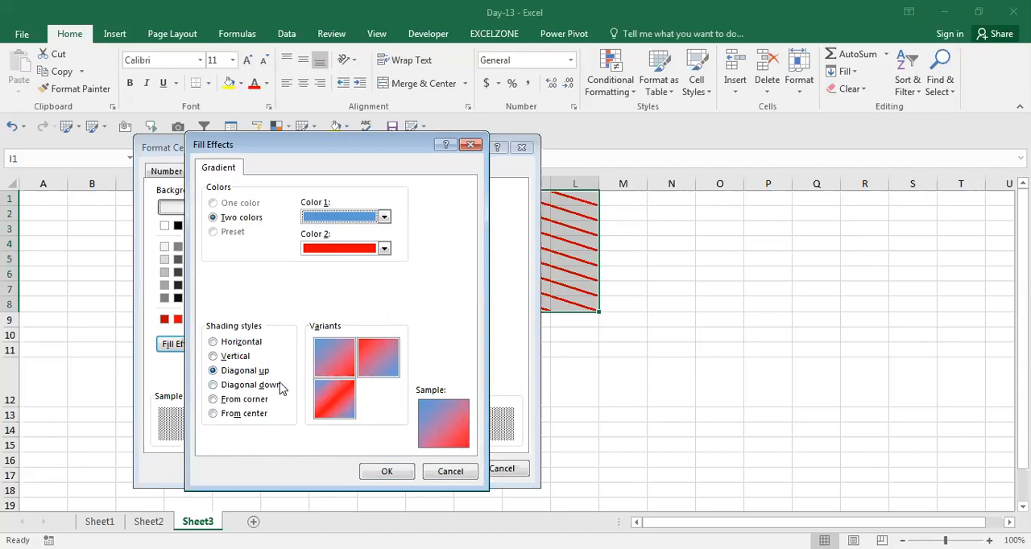
Step: Compare the other gradient shading styles and apply the From center style as the fill of I1:L8
{"action": "left_click", "coordinate": [246, 391]}
{"action": "left_click", "coordinate": [244, 400]}
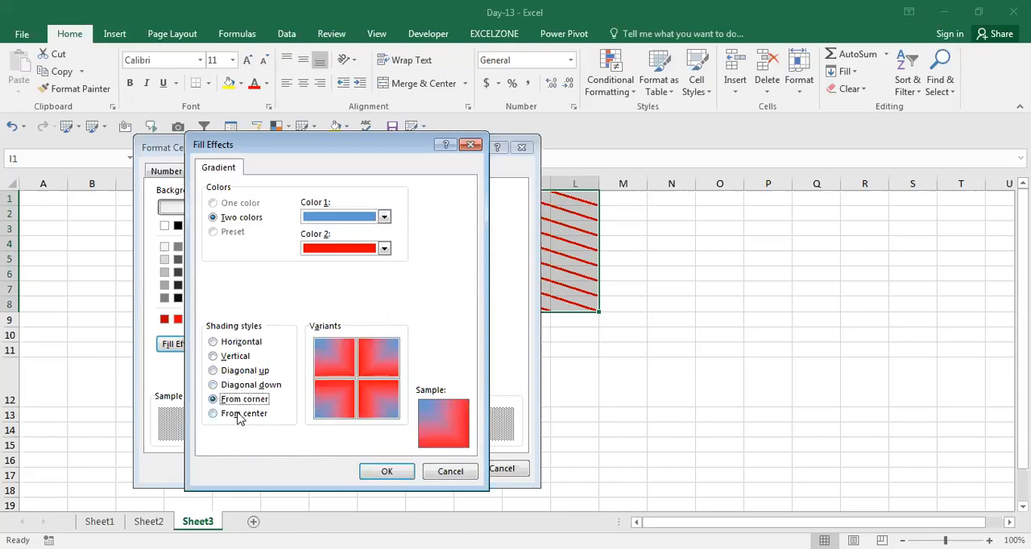
{"action": "left_click", "coordinate": [239, 414]}
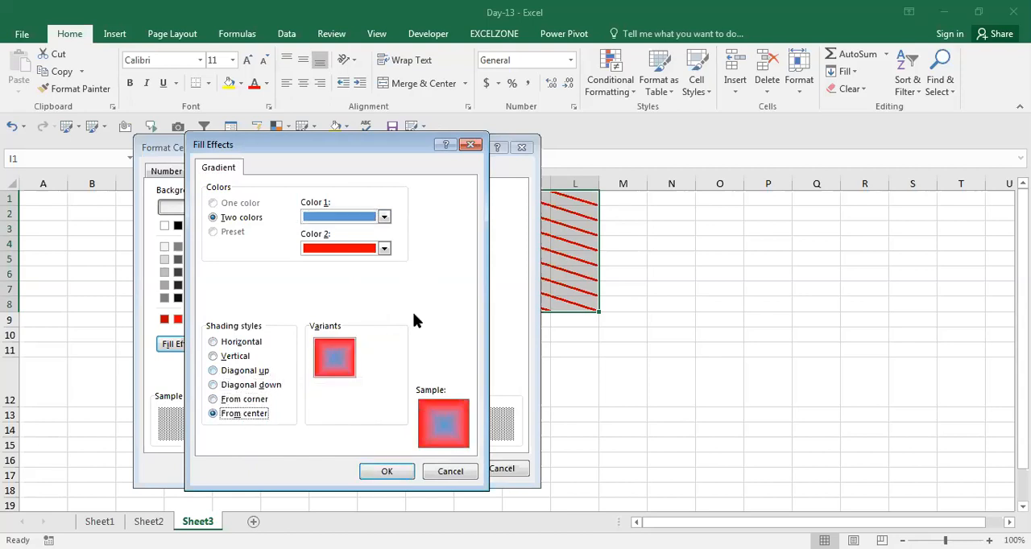
{"action": "left_click", "coordinate": [407, 476]}
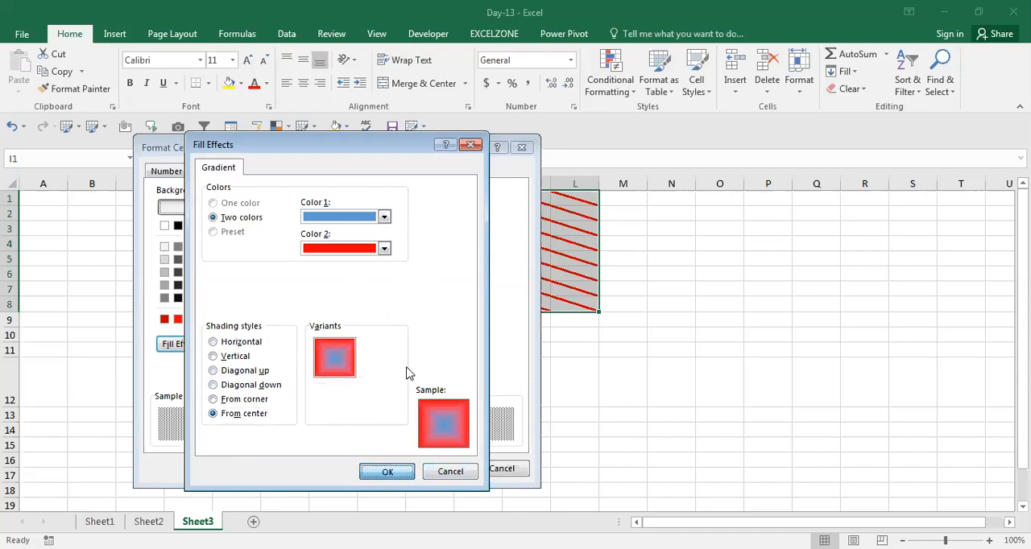
{"action": "left_click", "coordinate": [440, 471]}
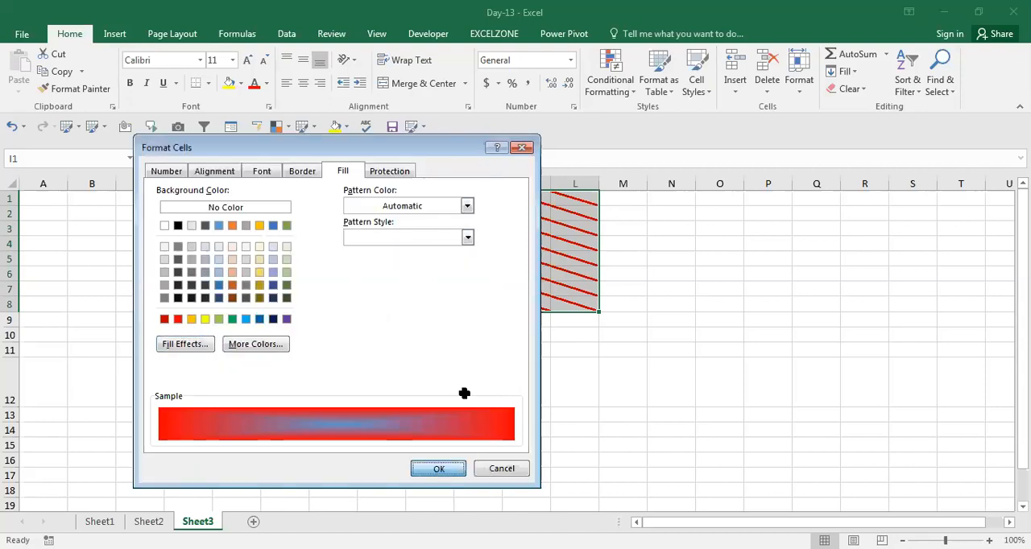
{"action": "left_click", "coordinate": [477, 347]}
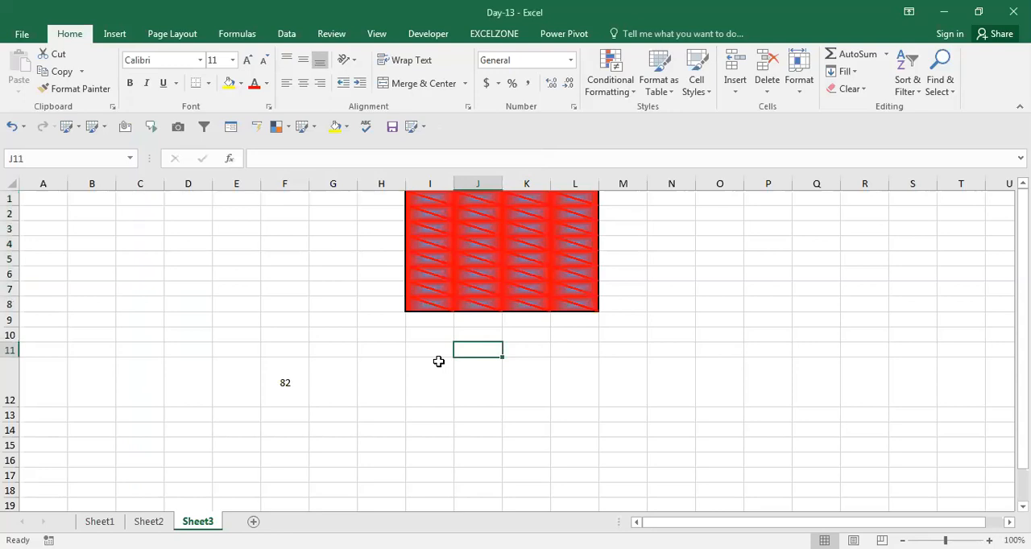
{"action": "key", "text": "Up"}
{"action": "key", "text": "Right"}
{"action": "key", "text": "Right"}
{"action": "key", "text": "Right"}
{"action": "key", "text": "Right"}
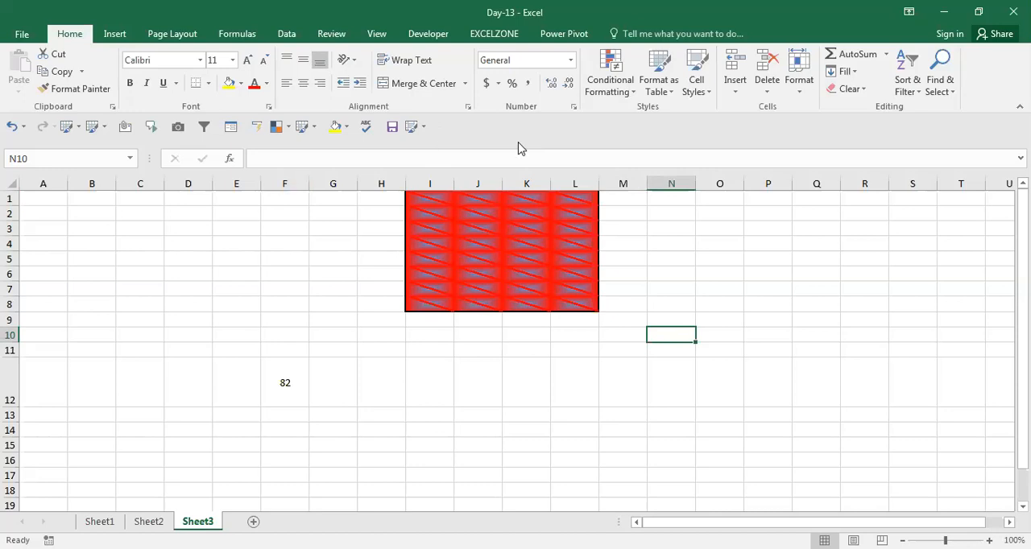
{"action": "left_click", "coordinate": [521, 208]}
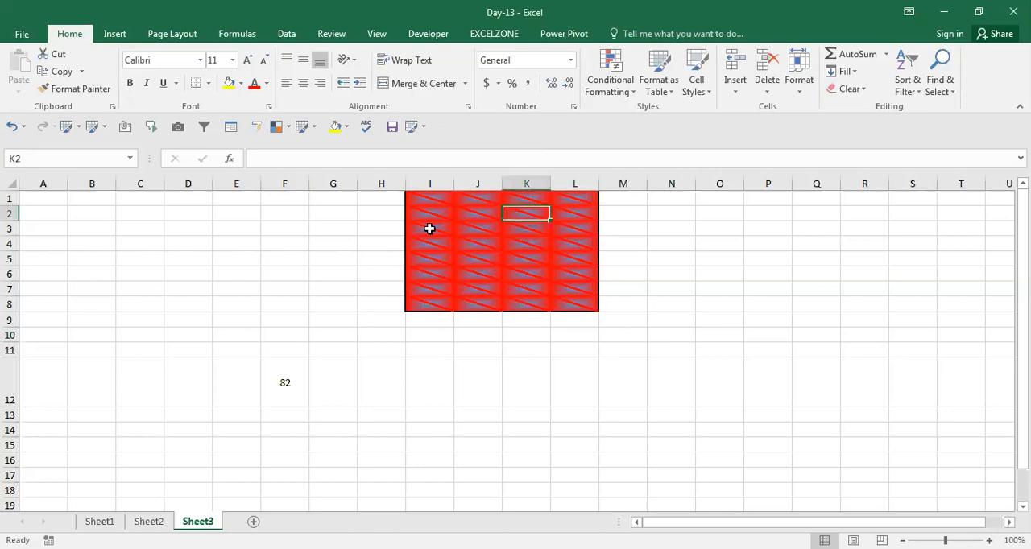
{"action": "left_click", "coordinate": [338, 258]}
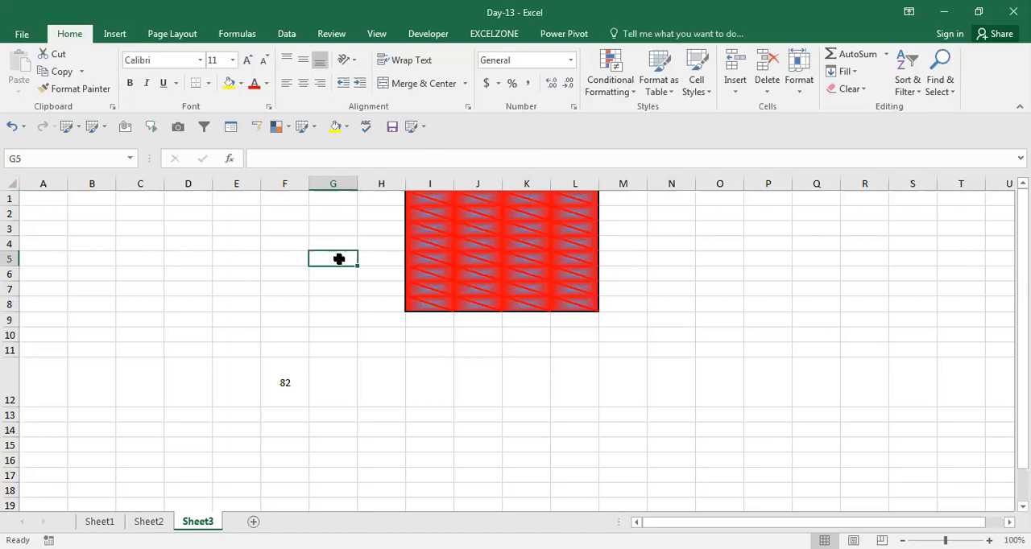
{"action": "key", "text": "ctrl+1"}
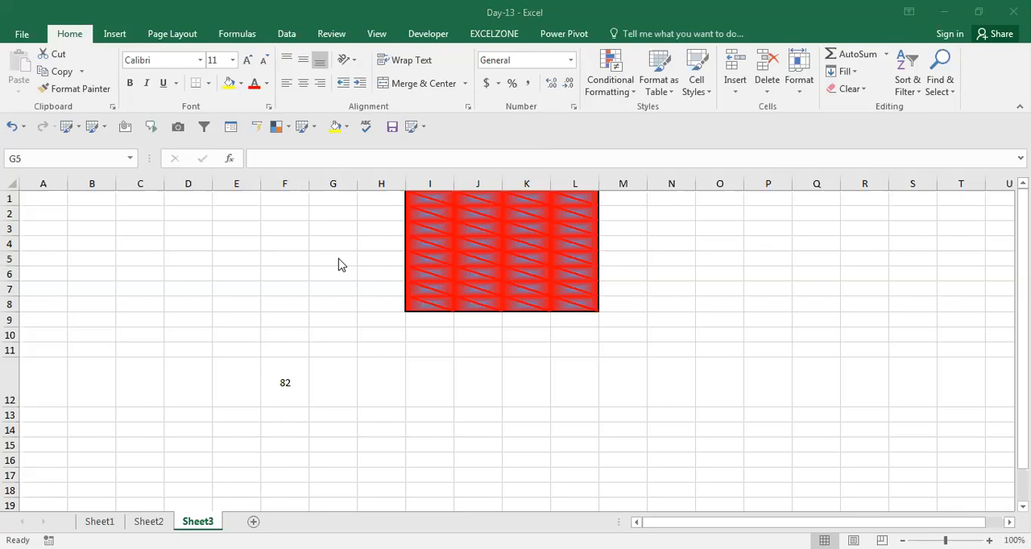
{"action": "left_click", "coordinate": [645, 344]}
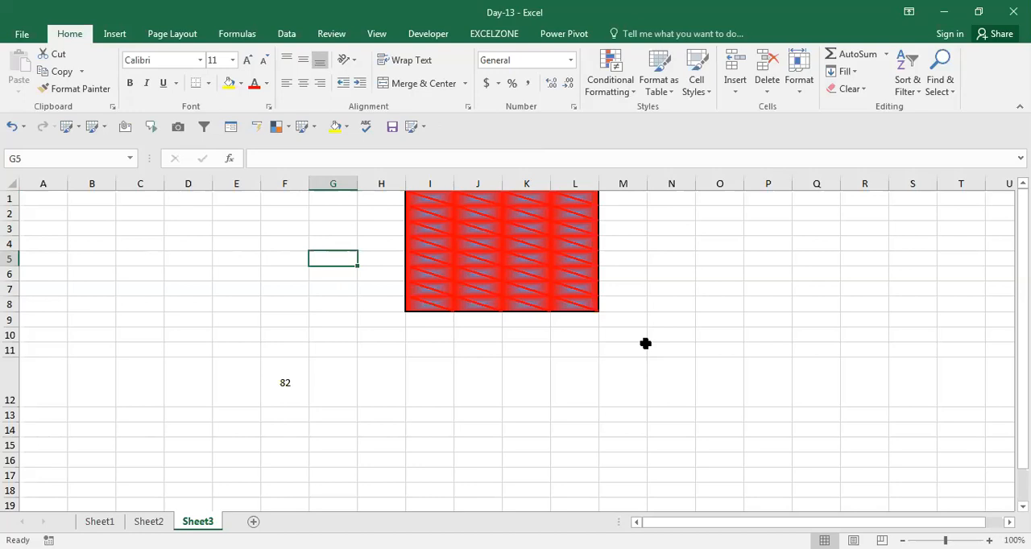
Step: Examine the pattern colours and the Locked and Hidden protection options for cell E4 without changing anything
{"action": "key", "text": "Up"}
{"action": "key", "text": "Left"}
{"action": "key", "text": "Left"}
{"action": "key", "text": "ctrl+1"}
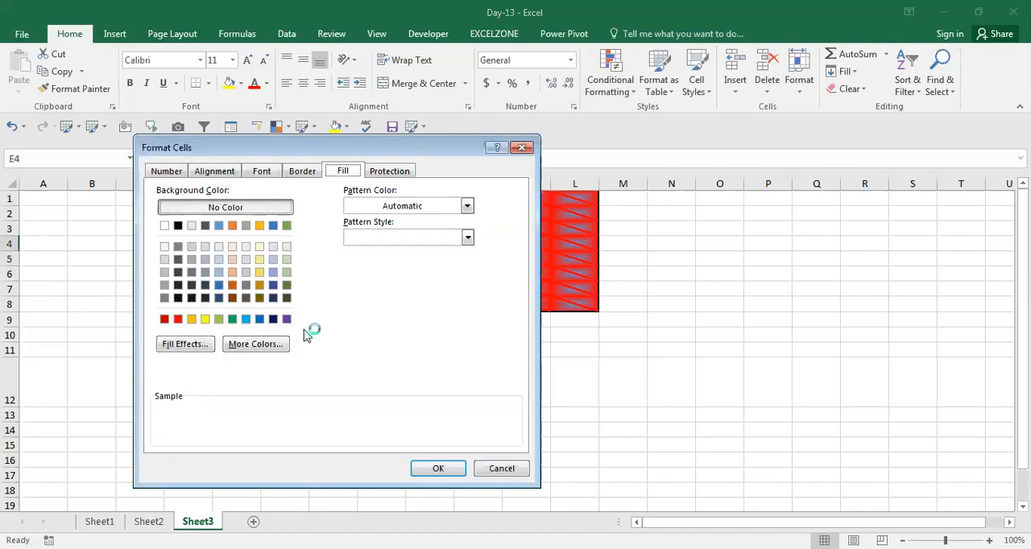
{"action": "left_click", "coordinate": [453, 212]}
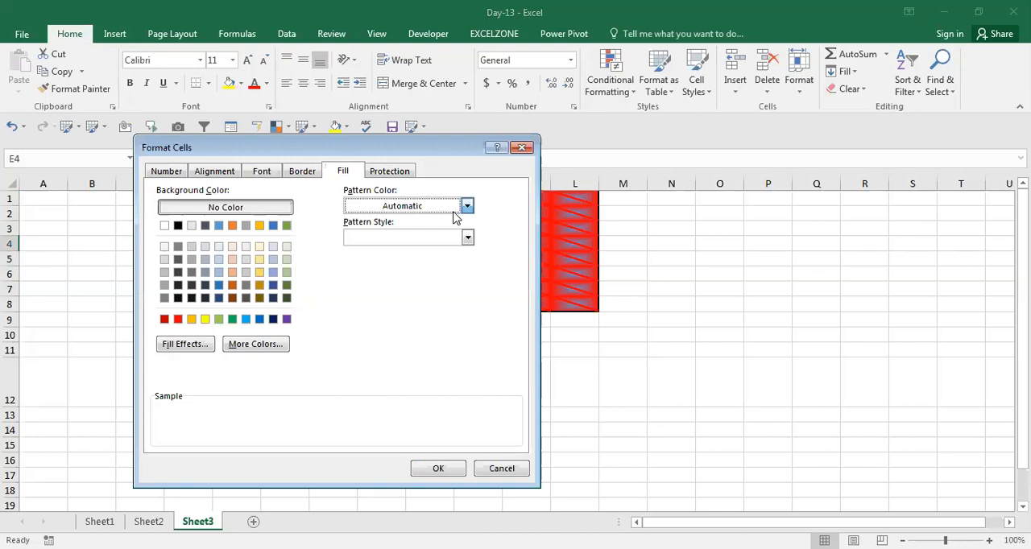
{"action": "left_click", "coordinate": [391, 171]}
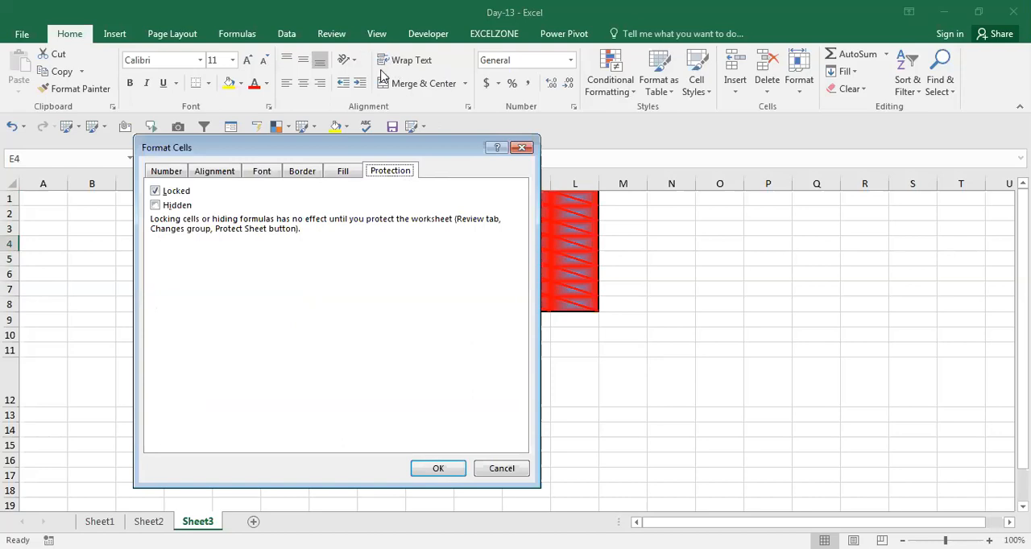
{"action": "left_click", "coordinate": [522, 148]}
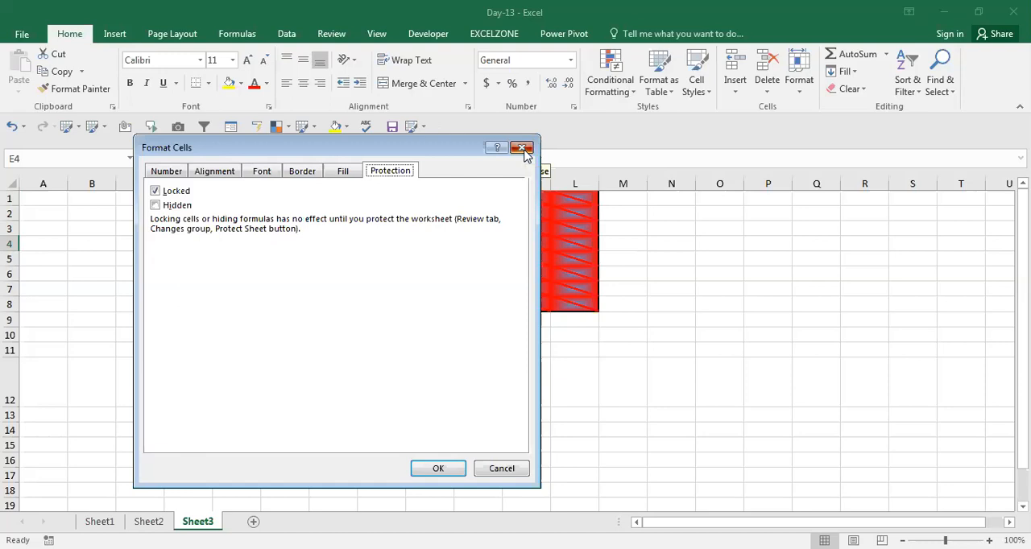
Step: Add a new blank worksheet after Sheet3
{"action": "left_click", "coordinate": [435, 320]}
{"action": "left_click", "coordinate": [253, 522]}
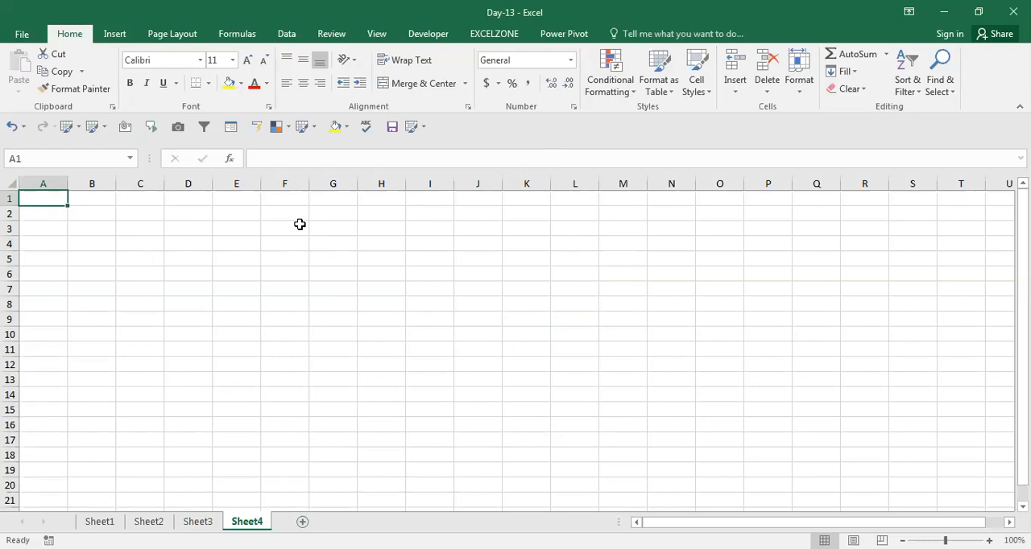
Step: Examine the Custom number format category and the Locked and Hidden protection options for cell A1 without changing anything
{"action": "key", "text": "ctrl+1"}
{"action": "left_click", "coordinate": [176, 176]}
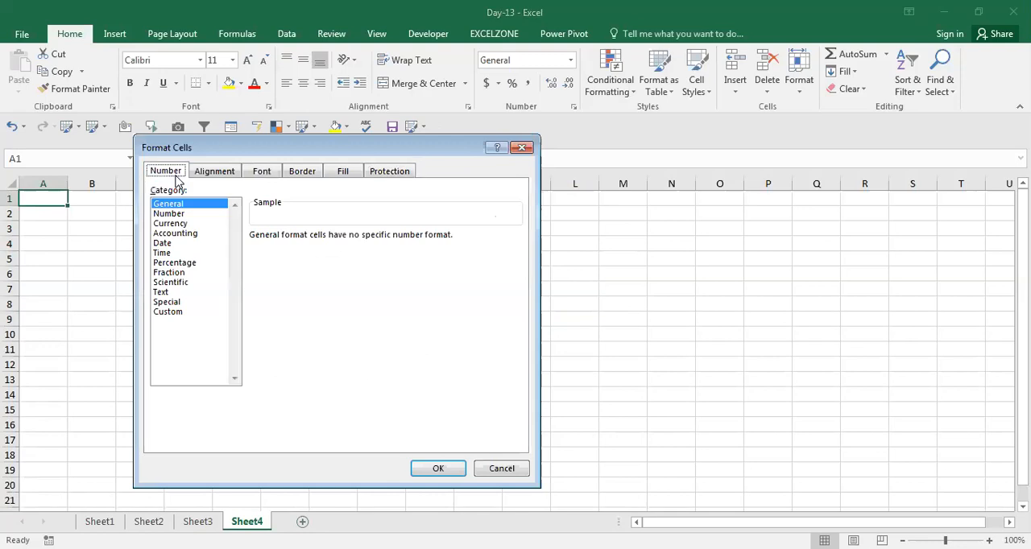
{"action": "left_click", "coordinate": [171, 313]}
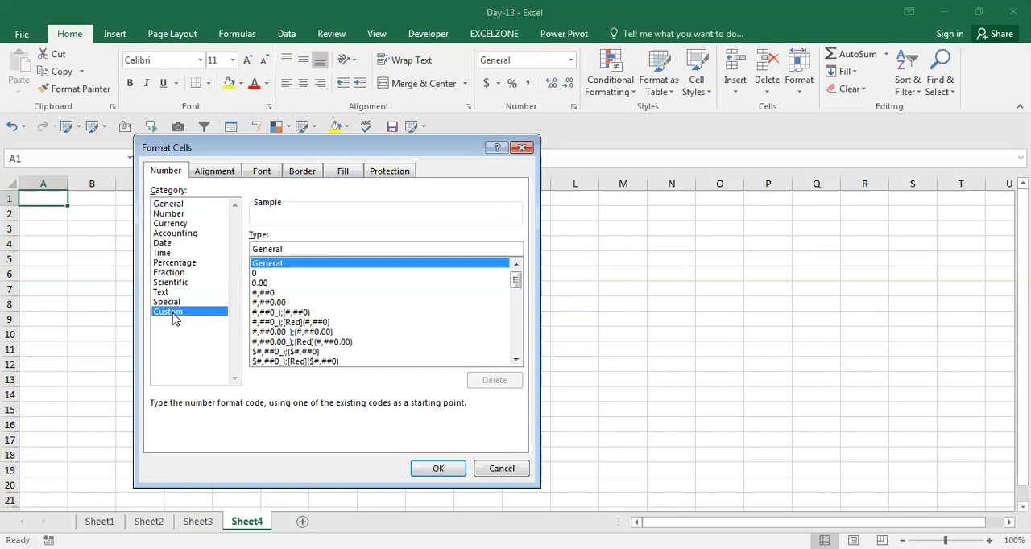
{"action": "left_click", "coordinate": [388, 172]}
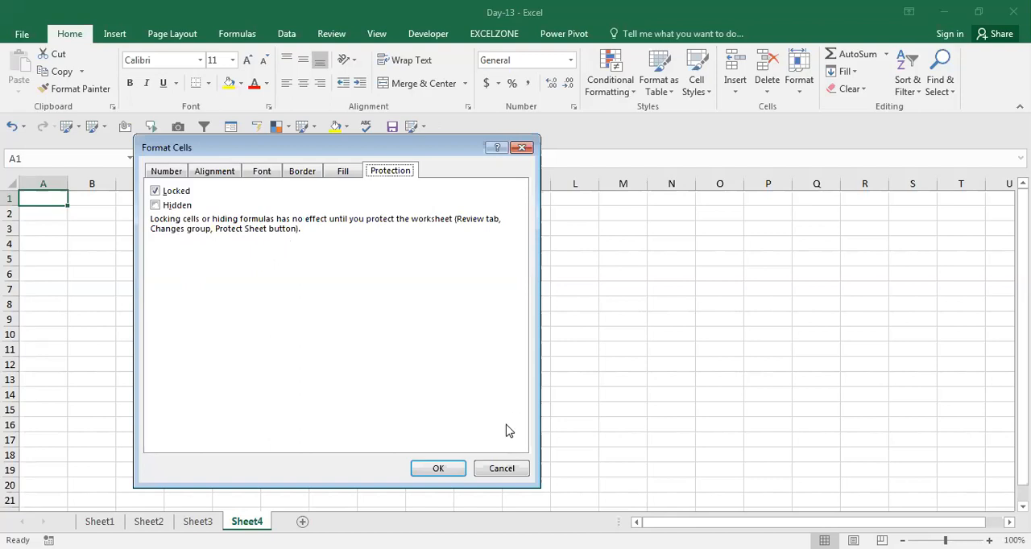
{"action": "left_click", "coordinate": [501, 471]}
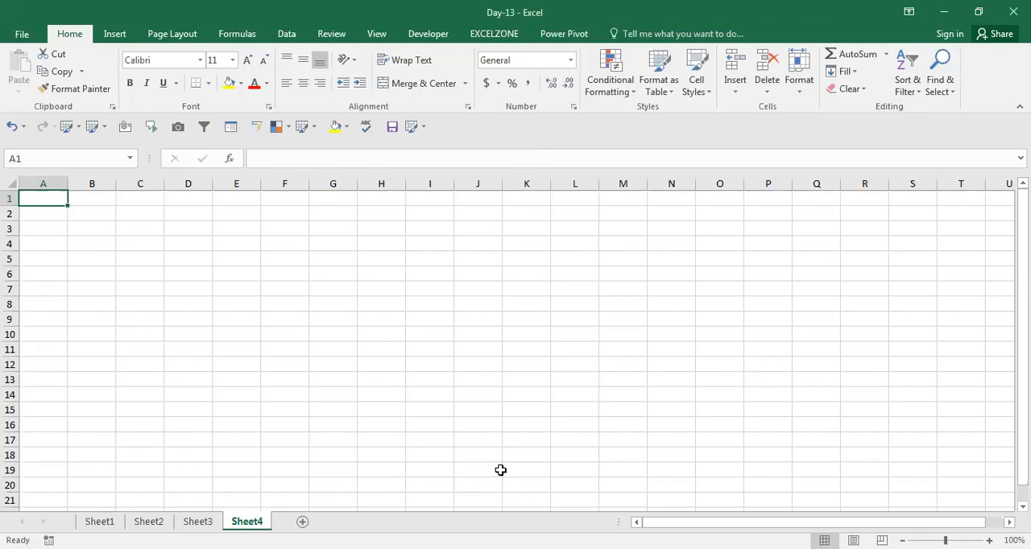
Step: Try to protect the sheet by entering the unprotect password and a non-matching confirmation password
{"action": "left_click", "coordinate": [332, 36]}
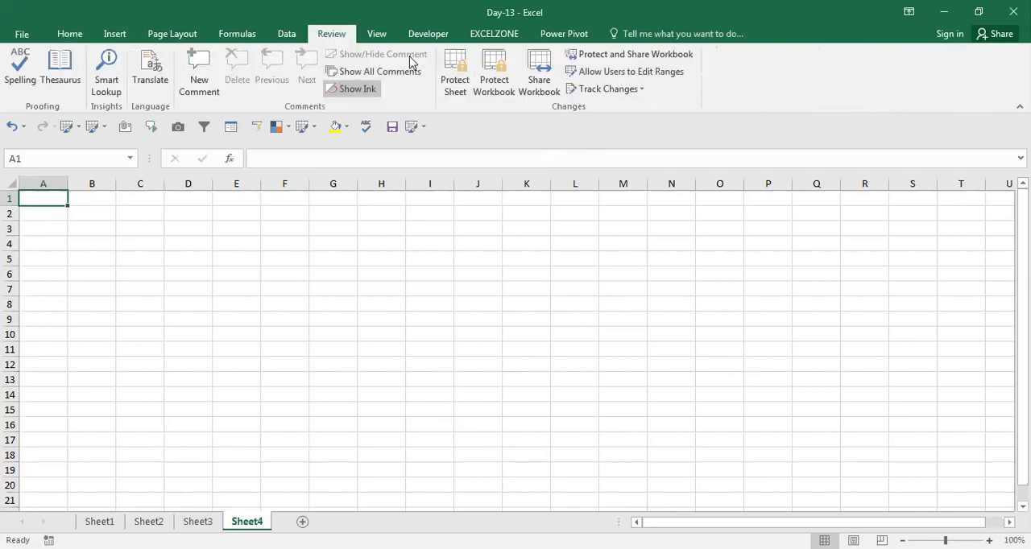
{"action": "left_click", "coordinate": [471, 78]}
{"action": "type", "text": "123"}
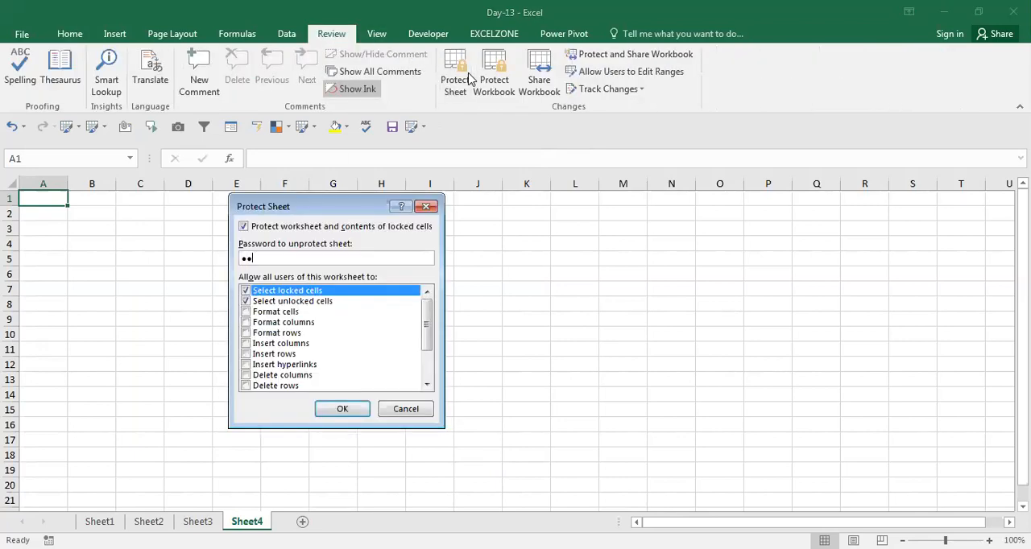
{"action": "key", "text": "Return"}
{"action": "type", "text": "12"}
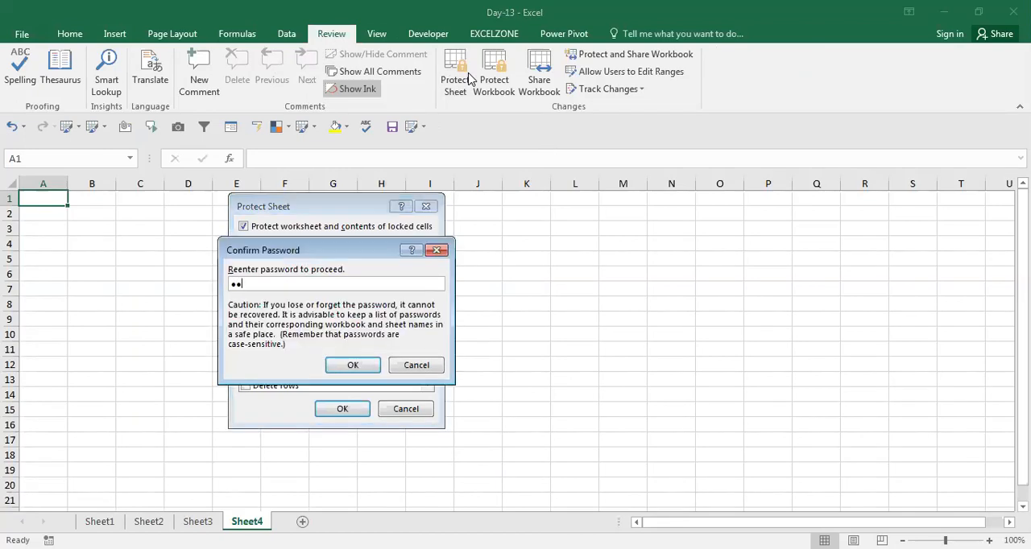
{"action": "key", "text": "Return"}
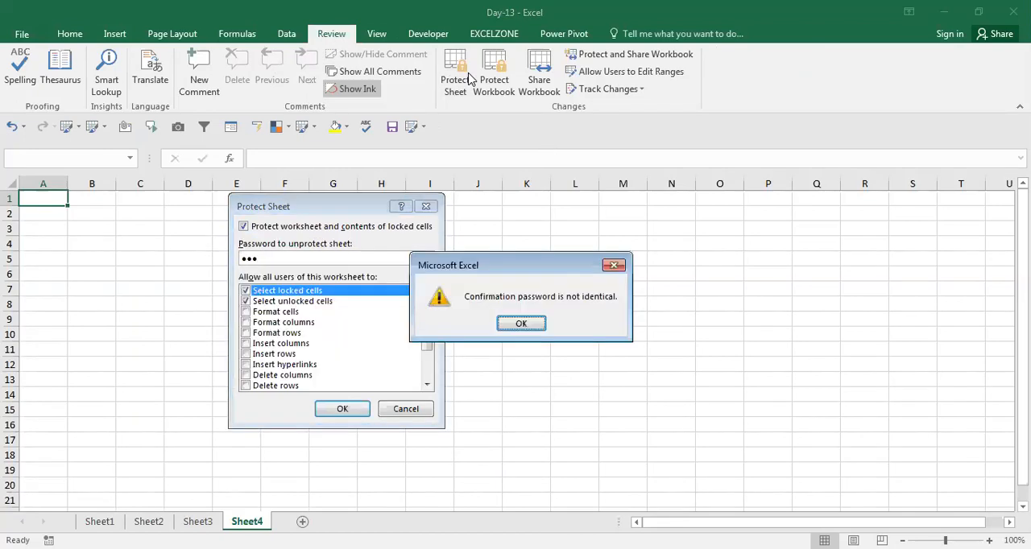
{"action": "key", "text": "Return"}
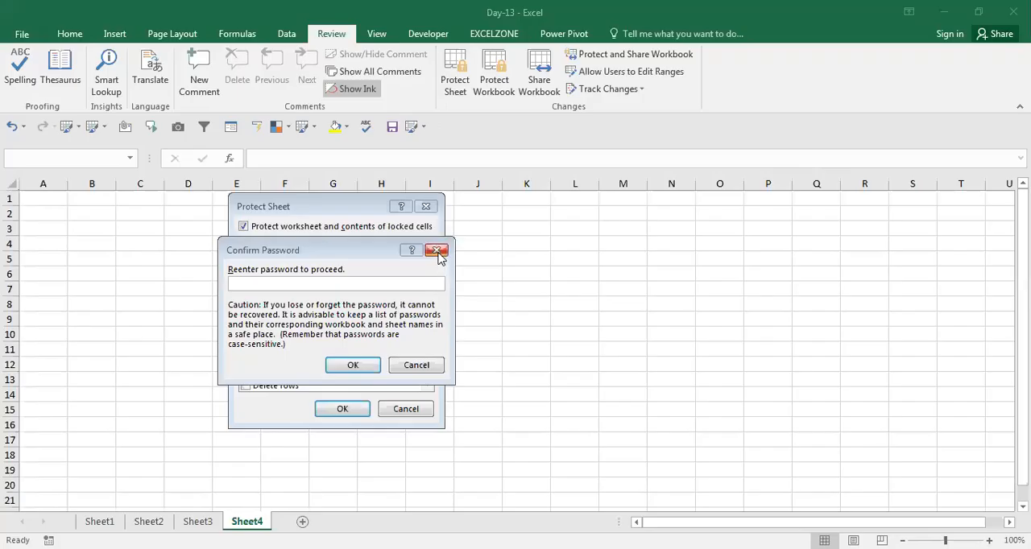
{"action": "left_click", "coordinate": [437, 252]}
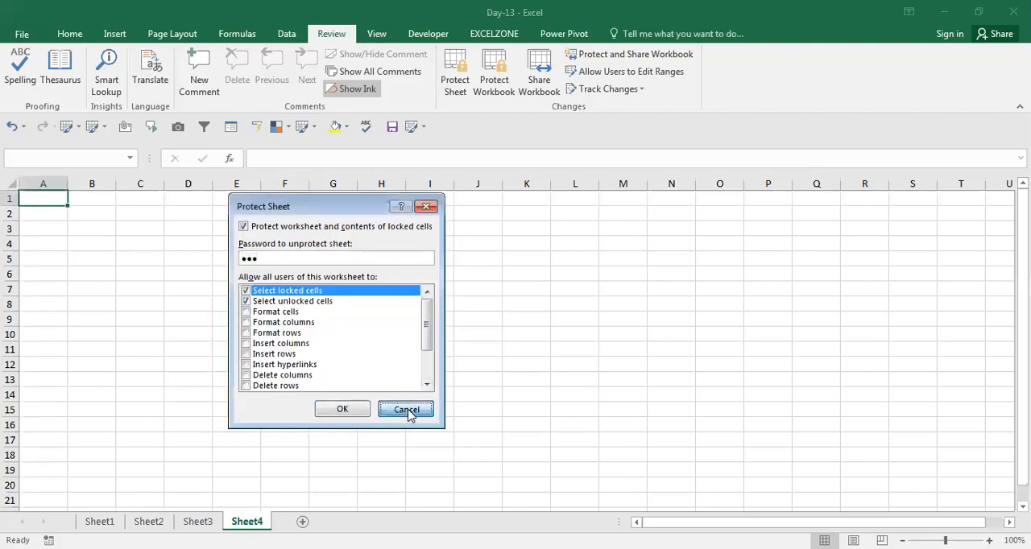
{"action": "left_click", "coordinate": [424, 207]}
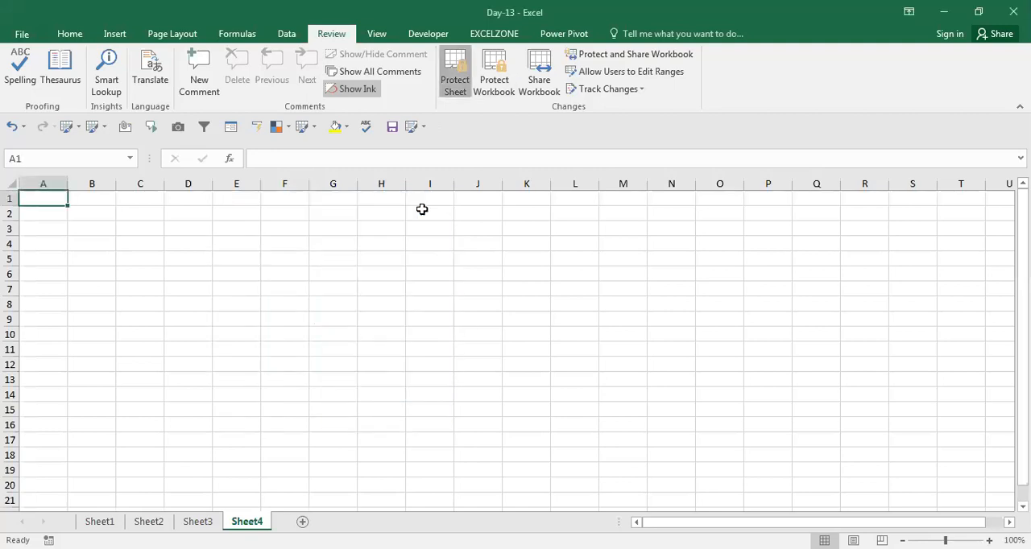
Step: Protect the sheet by entering and confirming the password to unprotect it, keeping the default user permissions
{"action": "type", "text": "123"}
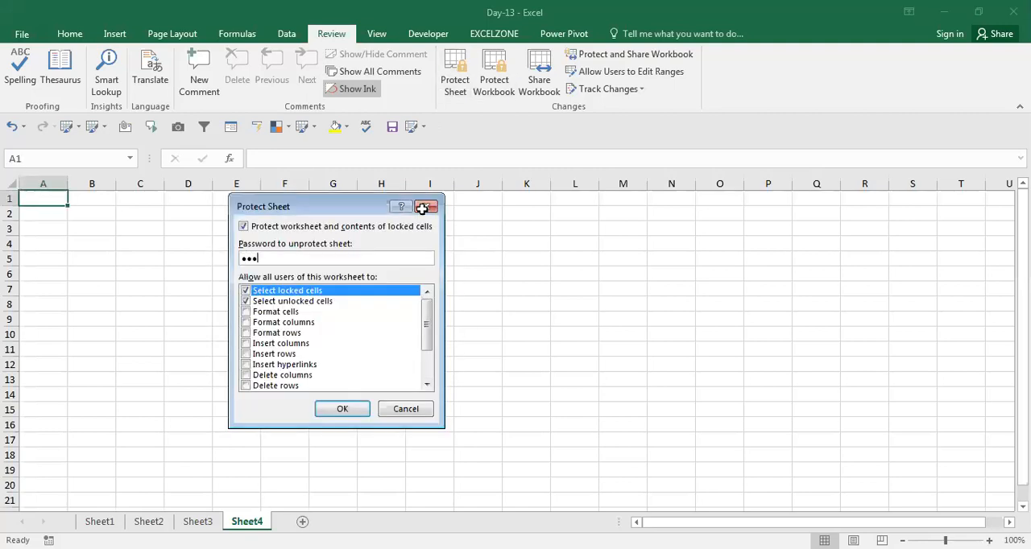
{"action": "key", "text": "Return"}
{"action": "type", "text": "123"}
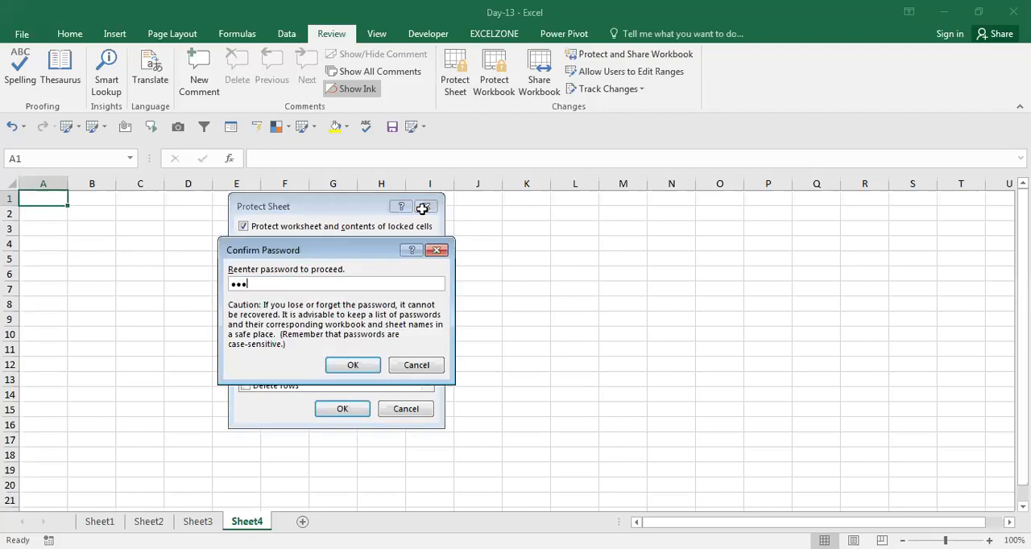
{"action": "key", "text": "Return"}
Step: Try to edit cell F12 on the protected sheet
{"action": "left_click", "coordinate": [301, 362]}
{"action": "double_click", "coordinate": [302, 366]}
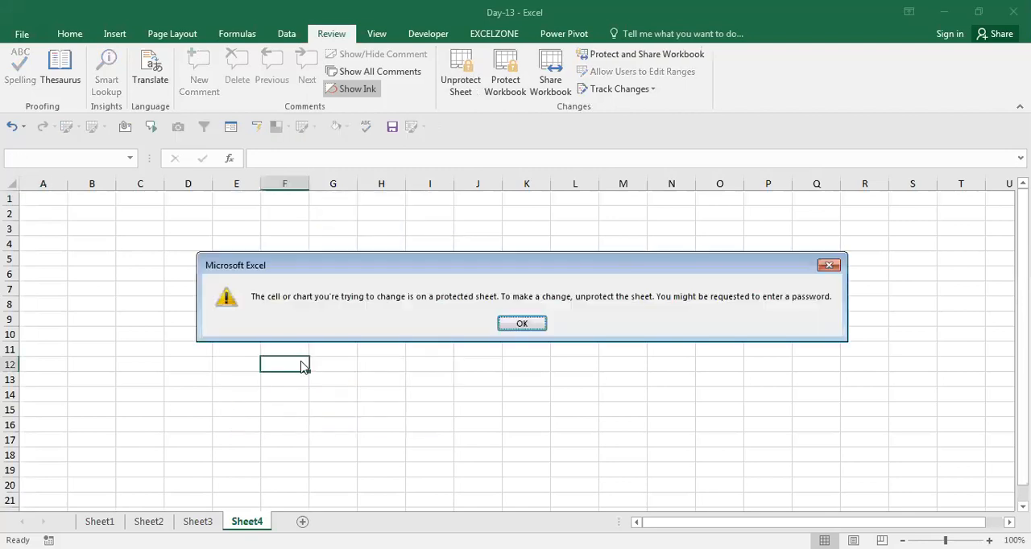
{"action": "key", "text": "Return"}
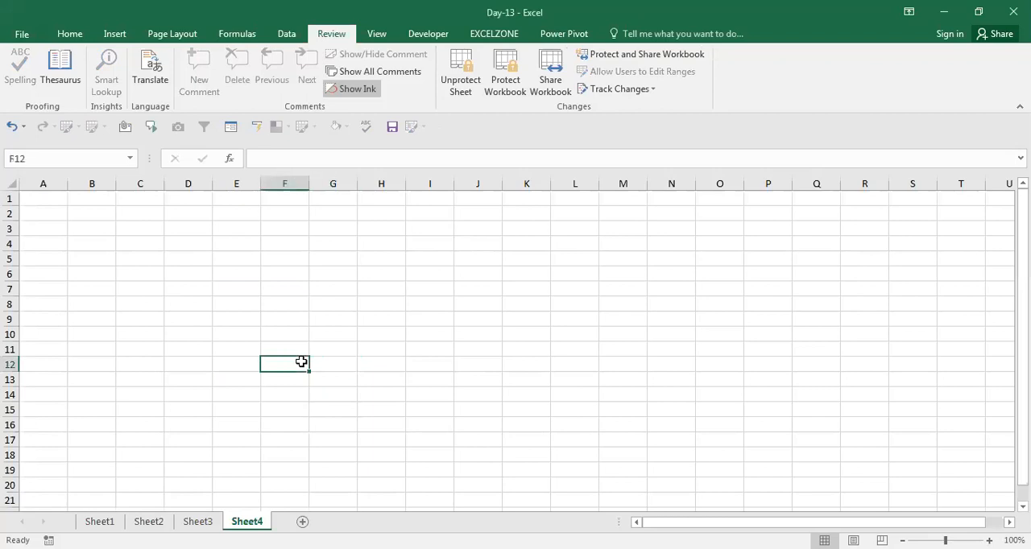
Step: Unprotect the sheet by entering its password
{"action": "left_click", "coordinate": [460, 72]}
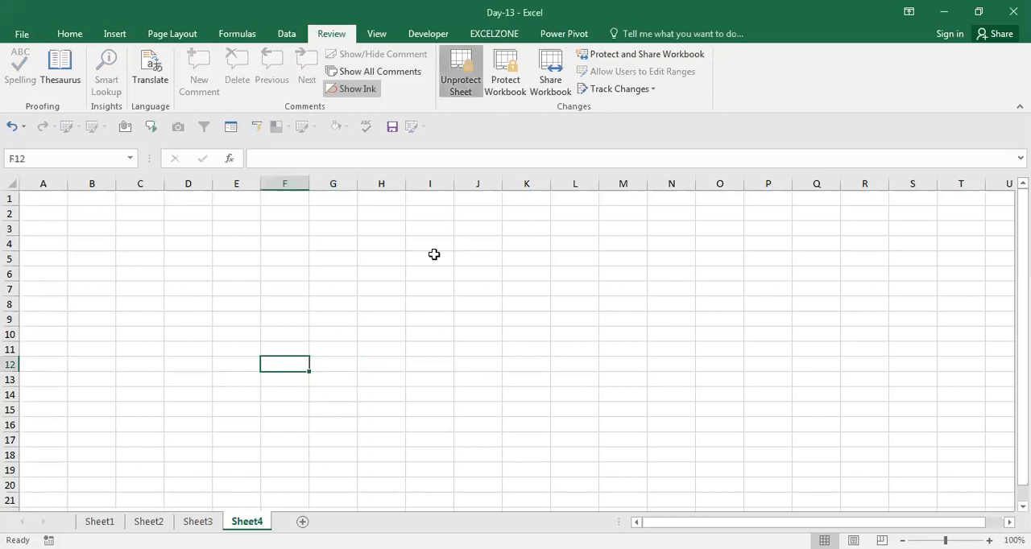
{"action": "type", "text": "123"}
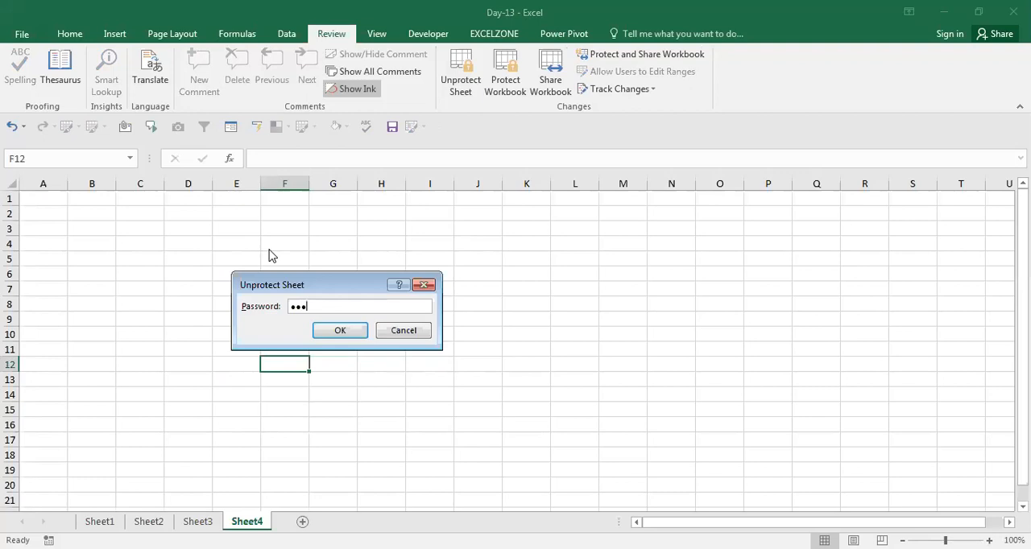
{"action": "key", "text": "Return"}
{"action": "key", "text": "Up"}
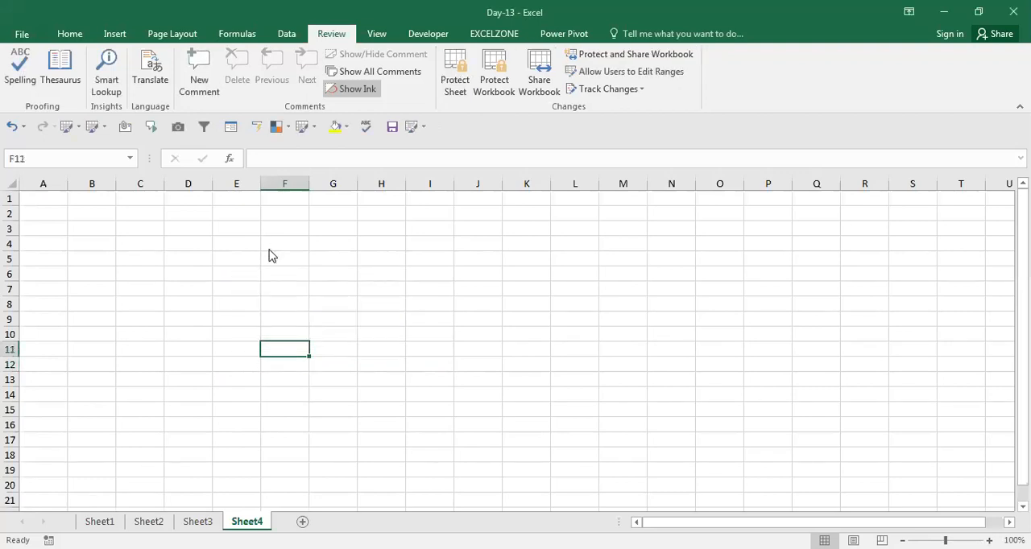
Step: Turn off the Locked protection option for every cell in the worksheet
{"action": "key", "text": "ctrl+1"}
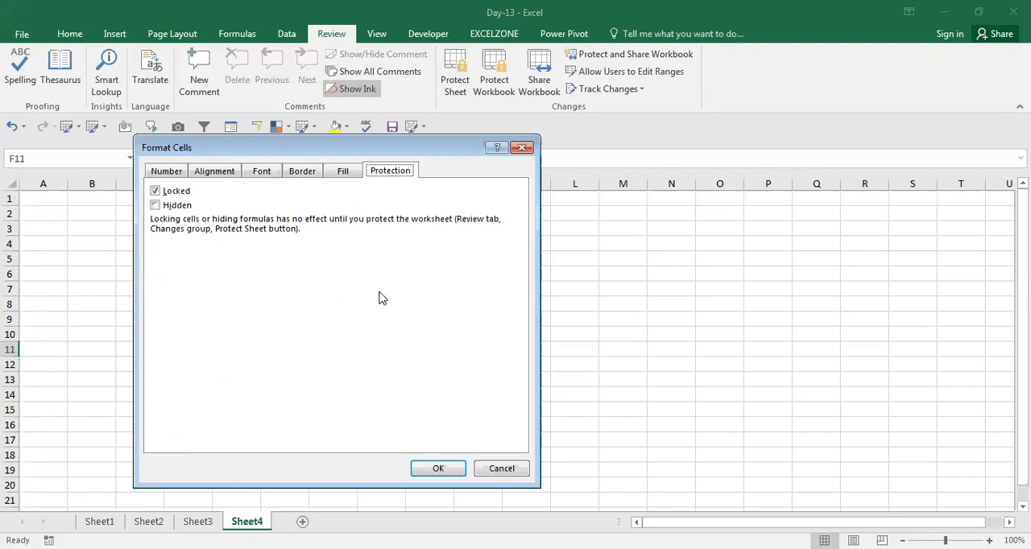
{"action": "left_click", "coordinate": [500, 471]}
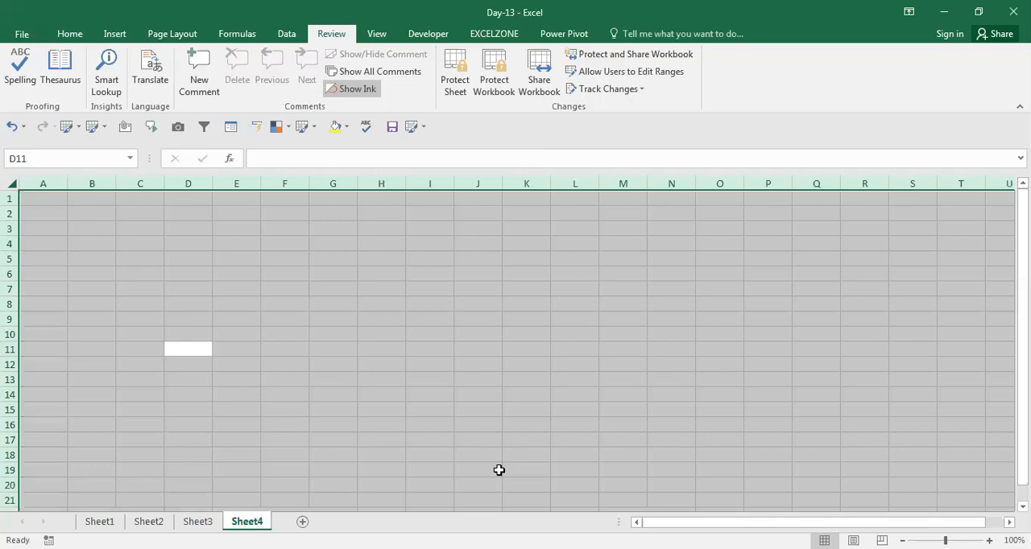
{"action": "key", "text": "ctrl+1"}
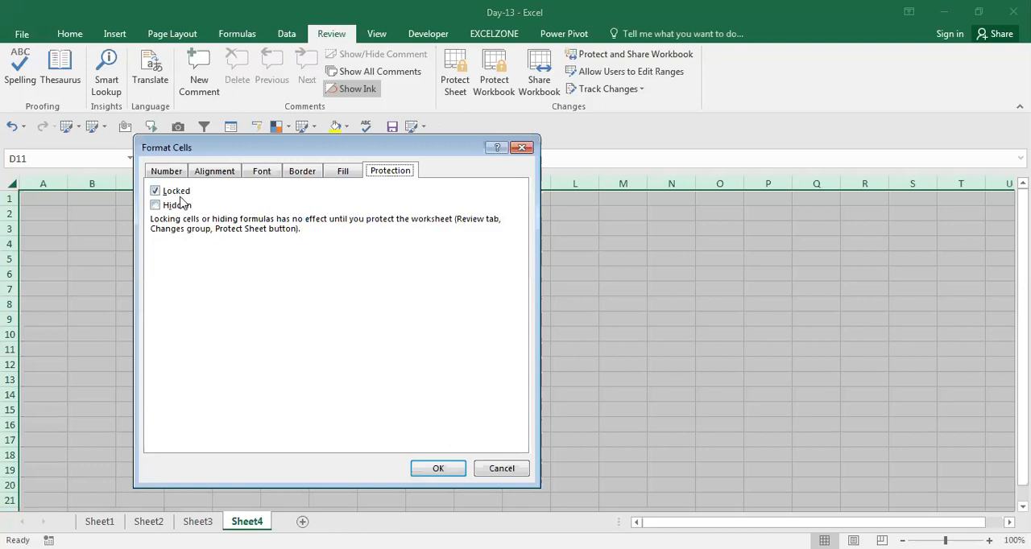
{"action": "left_click", "coordinate": [176, 191]}
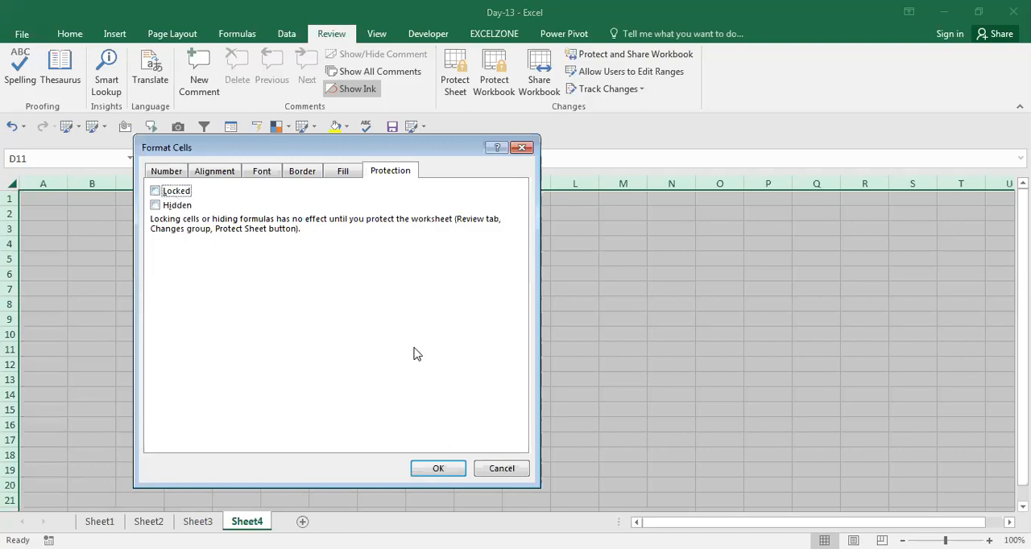
{"action": "left_click", "coordinate": [436, 470]}
Step: Turn on the Locked protection option for only the cell block that starts at E1 and spans rows 1 to 9
{"action": "key", "text": "Right"}
{"action": "key", "text": "Up"}
{"action": "key", "text": "Up"}
{"action": "key", "text": "Up"}
{"action": "key", "text": "Up"}
{"action": "key", "text": "Up"}
{"action": "key", "text": "Up"}
{"action": "key", "text": "Up"}
{"action": "key", "text": "Up"}
{"action": "key", "text": "Up"}
{"action": "key", "text": "Up"}
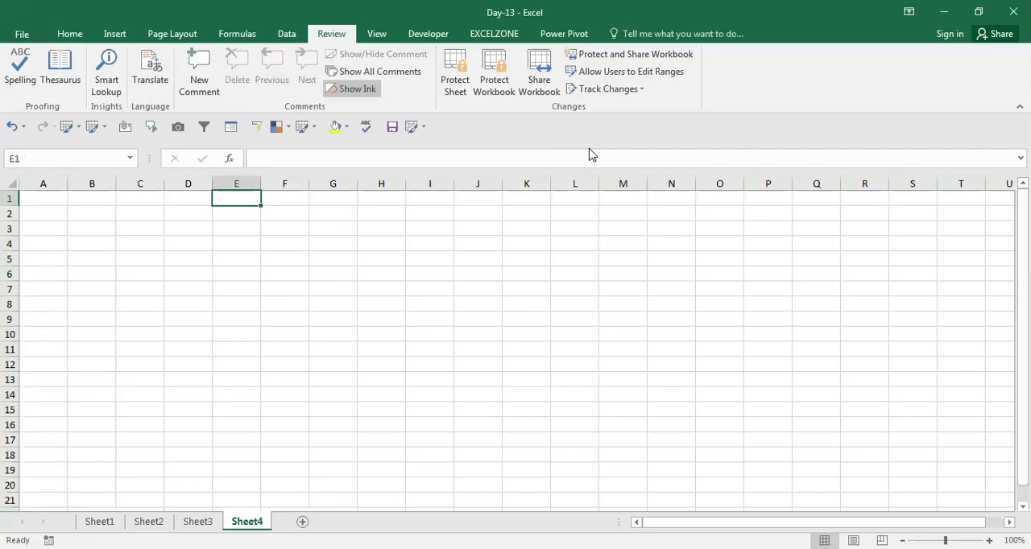
{"action": "key", "text": "ctrl+1"}
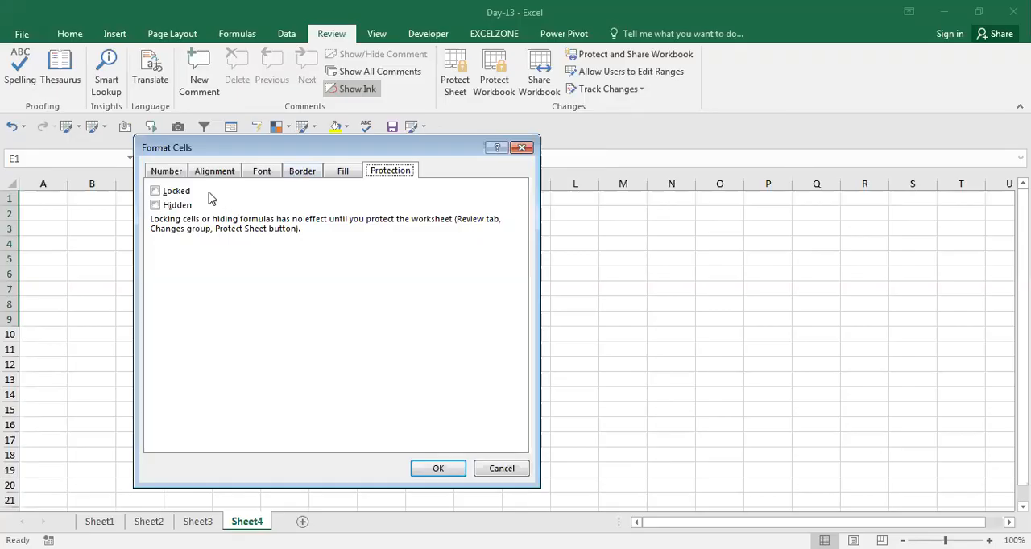
{"action": "left_click", "coordinate": [177, 193]}
{"action": "left_click", "coordinate": [439, 468]}
Step: Protect the sheet with its partly locked cells by entering and confirming the unprotect password
{"action": "left_click", "coordinate": [460, 393]}
{"action": "left_click", "coordinate": [456, 80]}
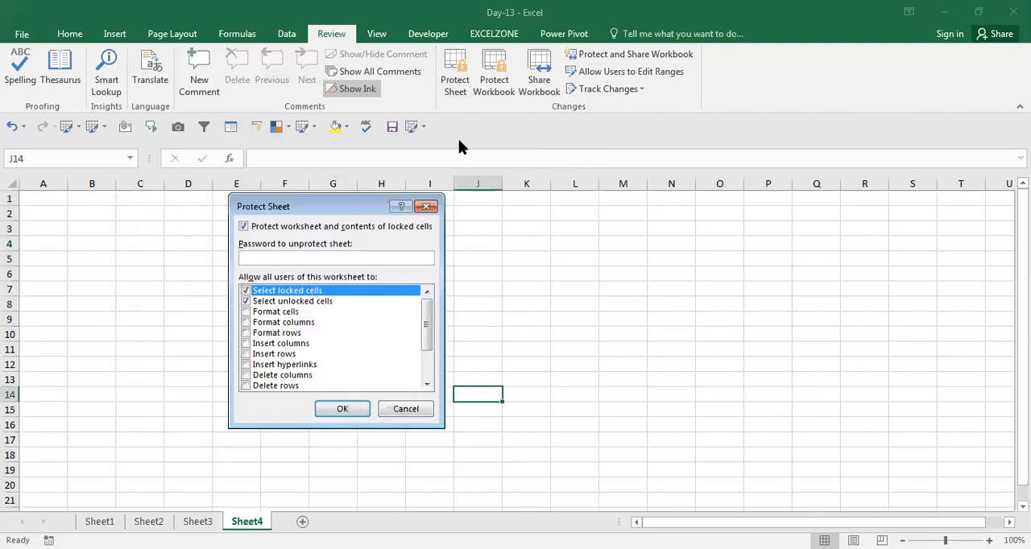
{"action": "type", "text": "123"}
{"action": "key", "text": "Return"}
{"action": "type", "text": "123"}
{"action": "key", "text": "Return"}
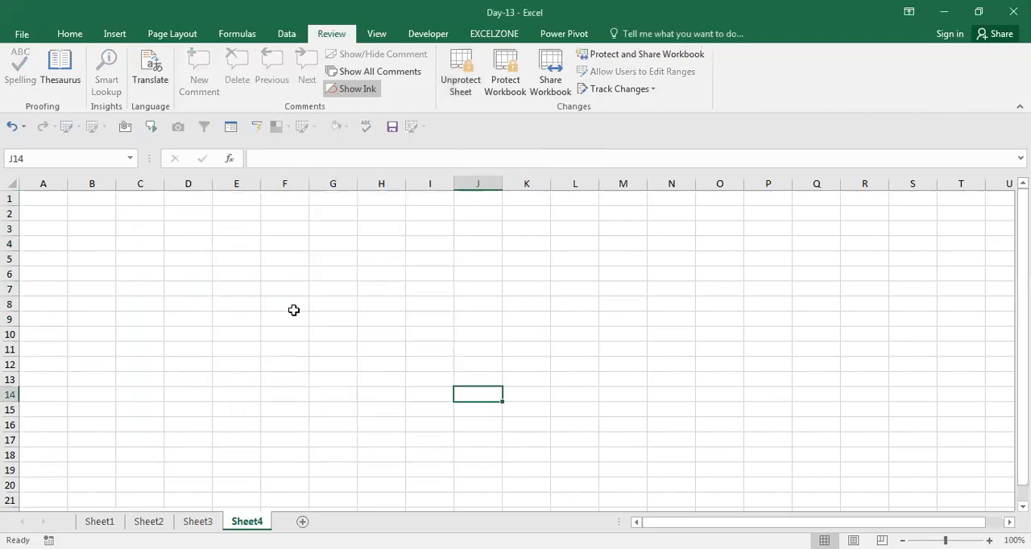
Step: Enter xfv in unlocked cell J14 and try to edit locked cell G4
{"action": "type", "text": "xfv"}
{"action": "left_click", "coordinate": [364, 341]}
{"action": "left_click", "coordinate": [343, 299], "text": "shift"}
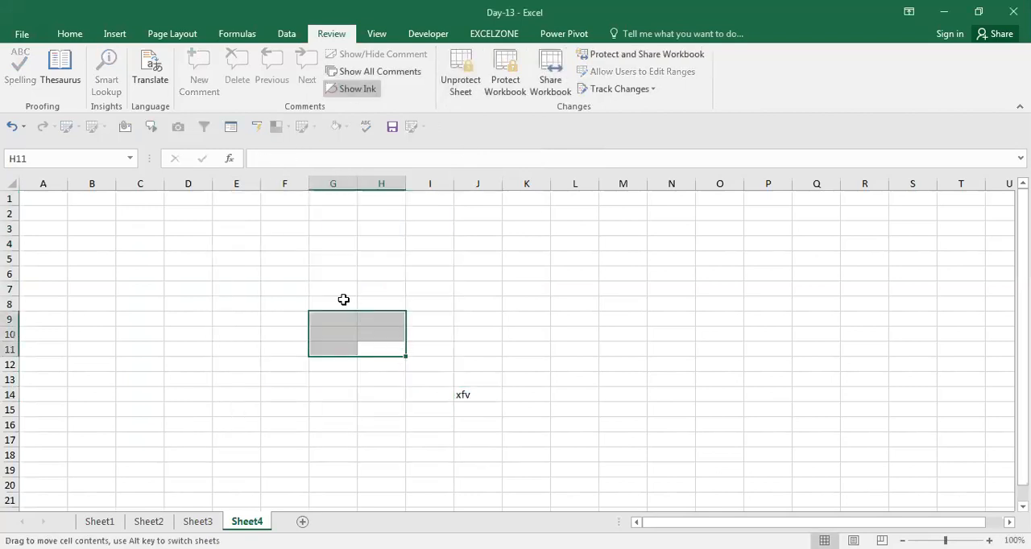
{"action": "left_click", "coordinate": [325, 243]}
{"action": "double_click", "coordinate": [325, 242]}
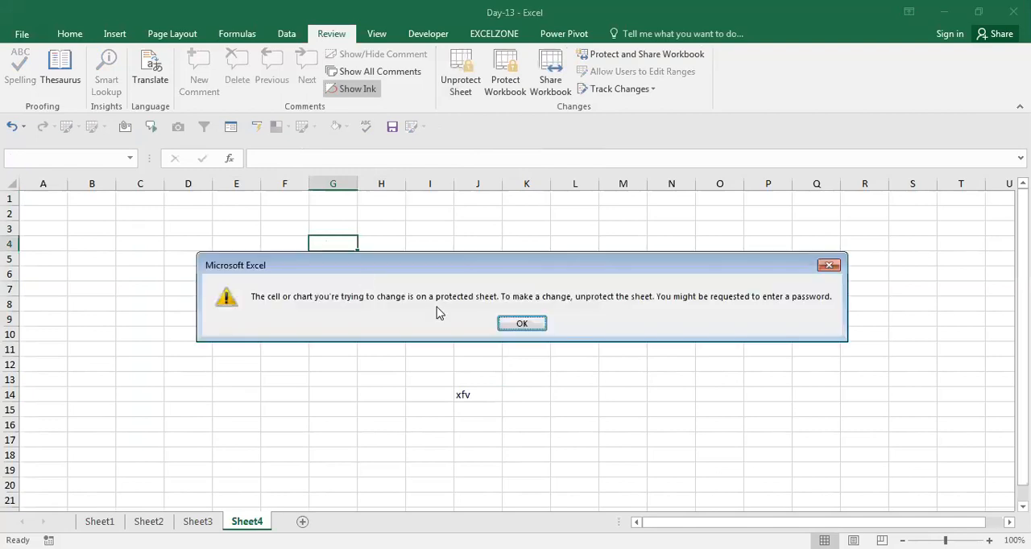
{"action": "left_click", "coordinate": [522, 326]}
Step: Enter xcvxcvxc in unlocked cell K5 and try to enter x in locked cell H8
{"action": "left_click", "coordinate": [504, 261]}
{"action": "type", "text": "xcvxc"}
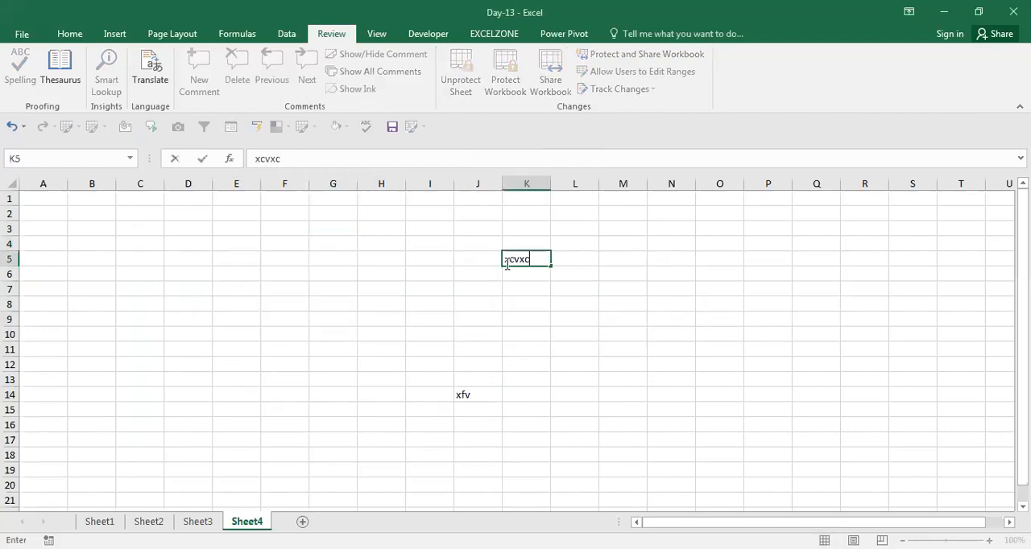
{"action": "type", "text": "vxc"}
{"action": "left_click", "coordinate": [360, 306]}
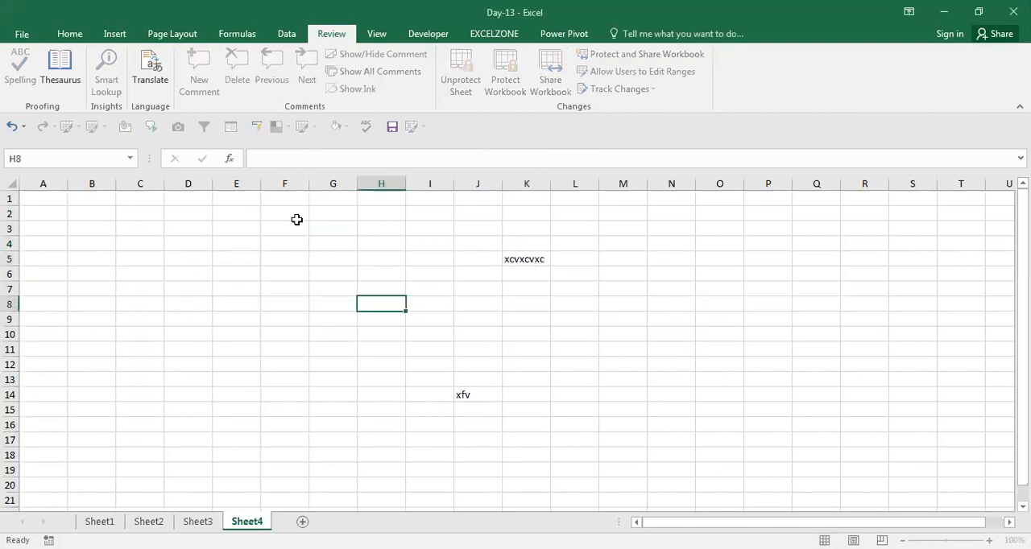
{"action": "key", "text": "x"}
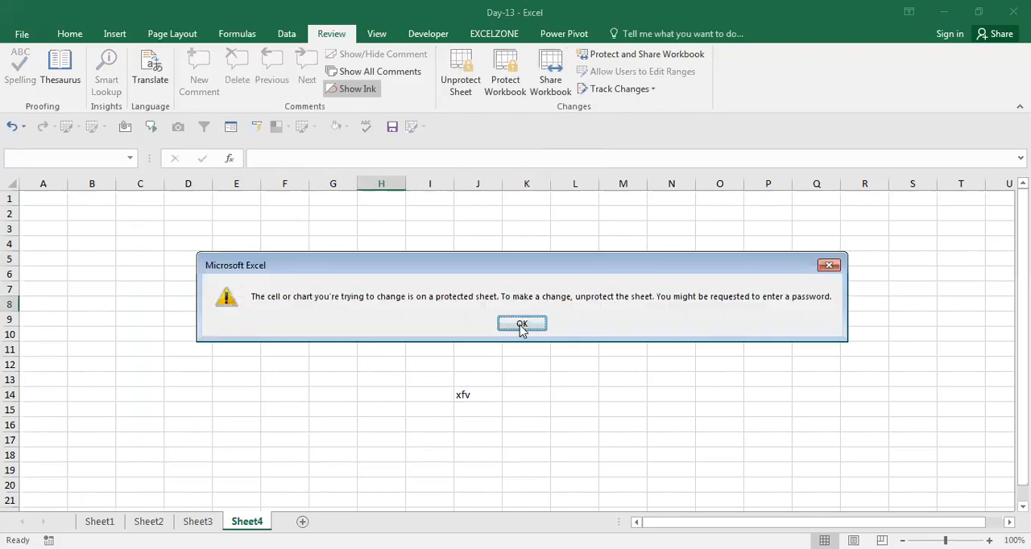
{"action": "left_click", "coordinate": [520, 325]}
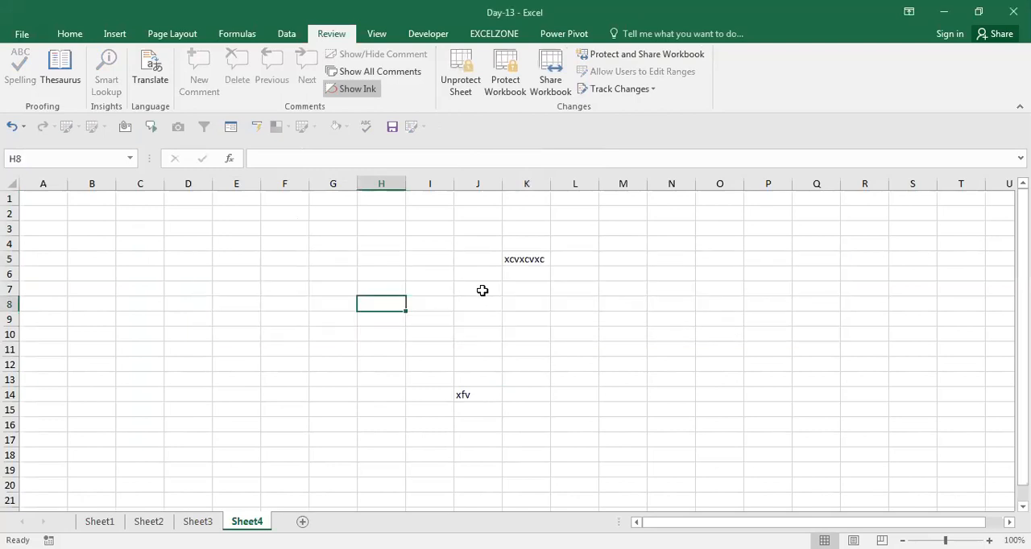
Step: Remove the protection from the partly locked sheet by entering the sheet password
{"action": "left_click", "coordinate": [461, 70]}
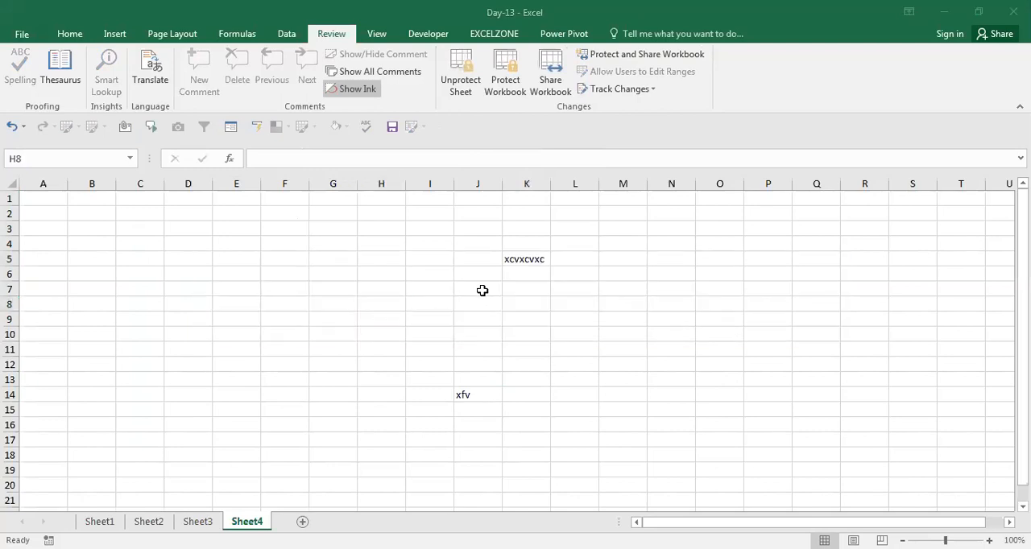
{"action": "left_click", "coordinate": [461, 70]}
{"action": "type", "text": "•••"}
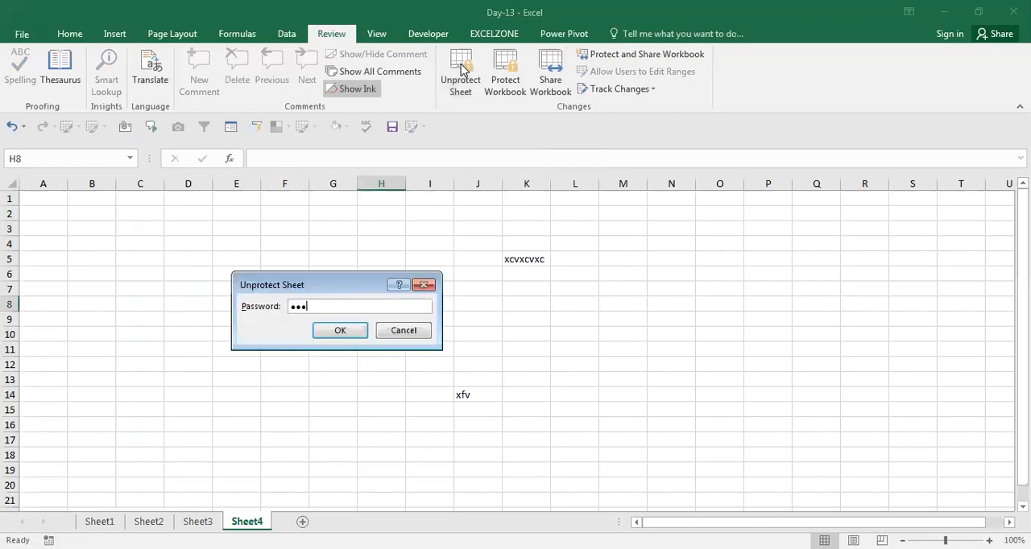
{"action": "key", "text": "Return"}
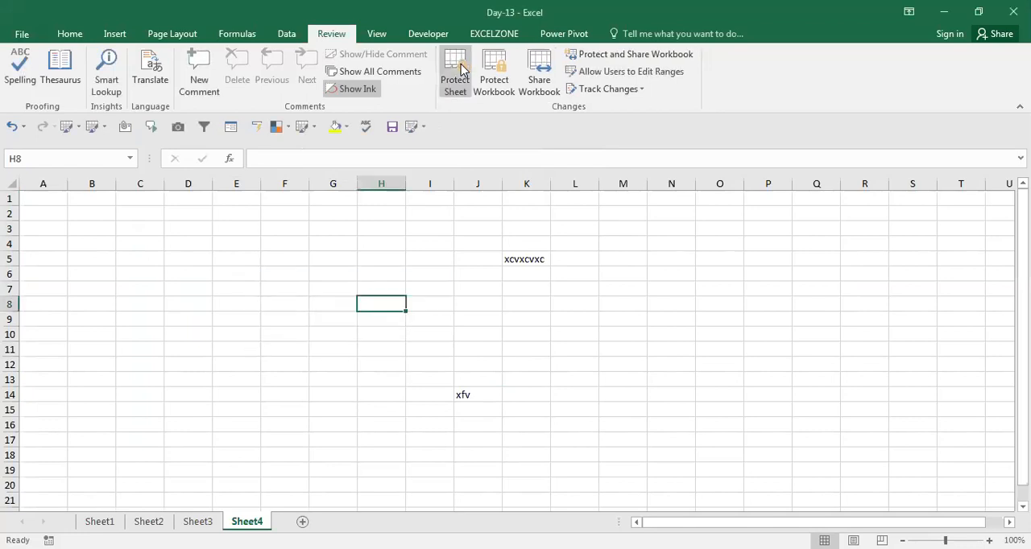
{"action": "key", "text": "Left"}
{"action": "key", "text": "Left"}
{"action": "key", "text": "Up"}
{"action": "key", "text": "Up"}
{"action": "key", "text": "Up"}
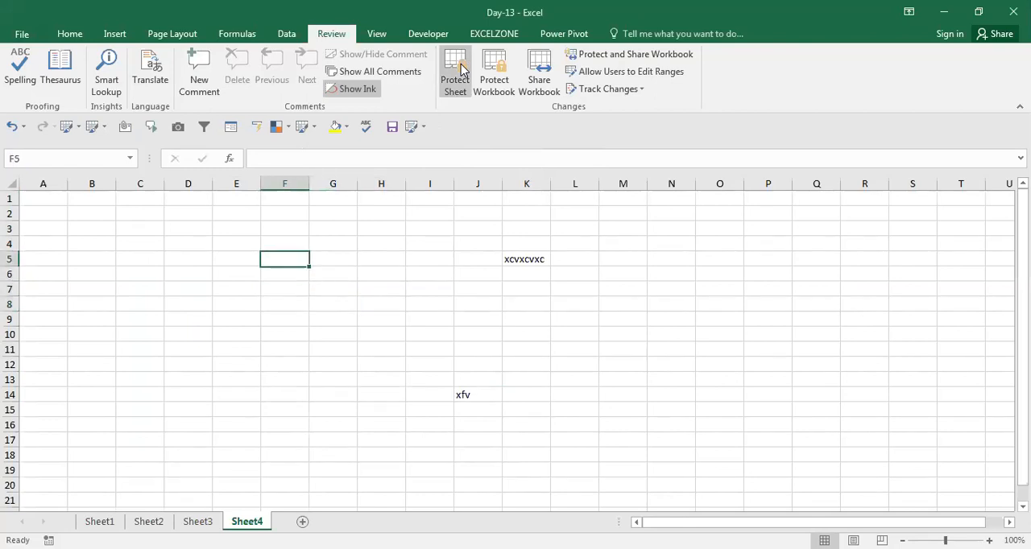
{"action": "key", "text": "Left"}
{"action": "left_click", "coordinate": [455, 73]}
{"action": "type", "text": "123"}
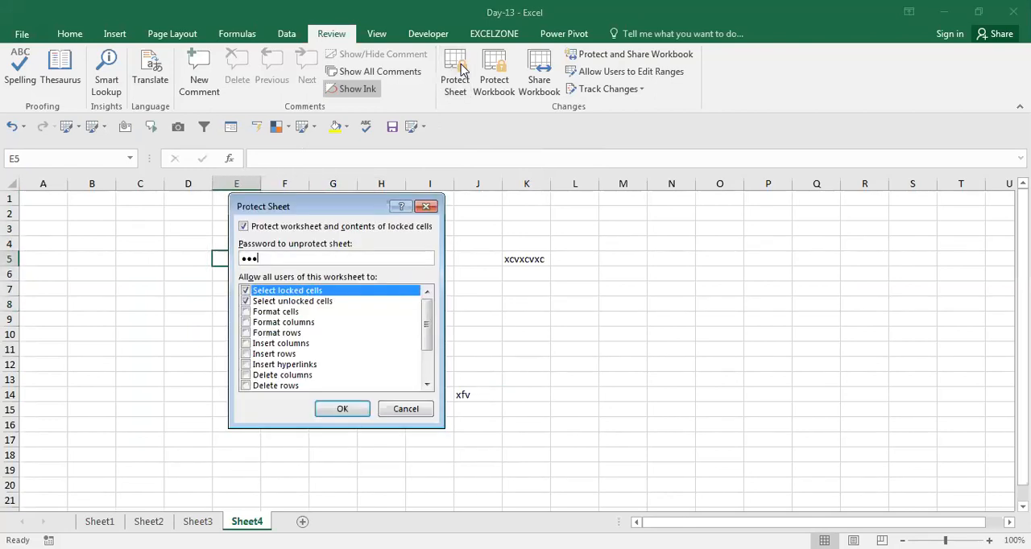
{"action": "key", "text": "Escape"}
{"action": "left_click", "coordinate": [446, 218]}
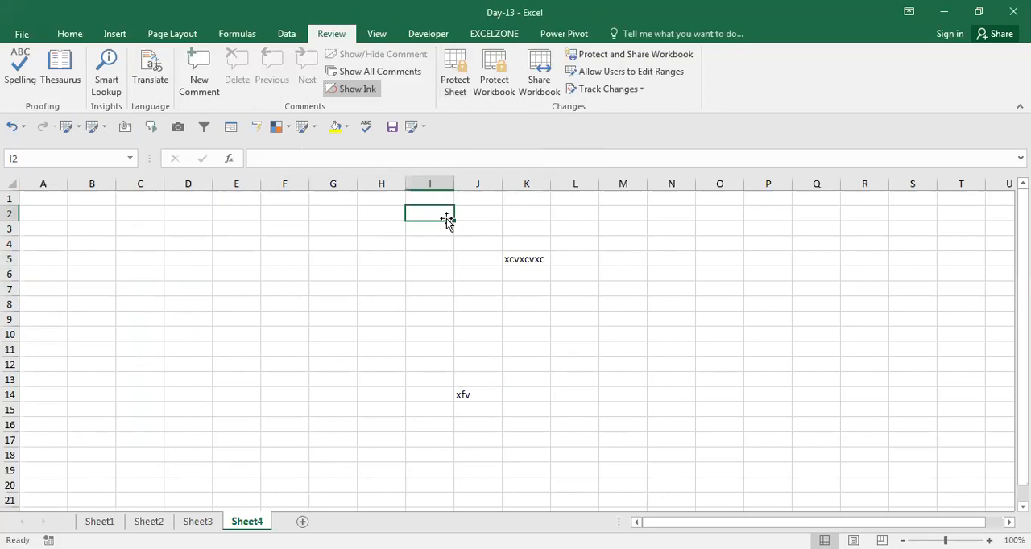
{"action": "key", "text": "ctrl+a"}
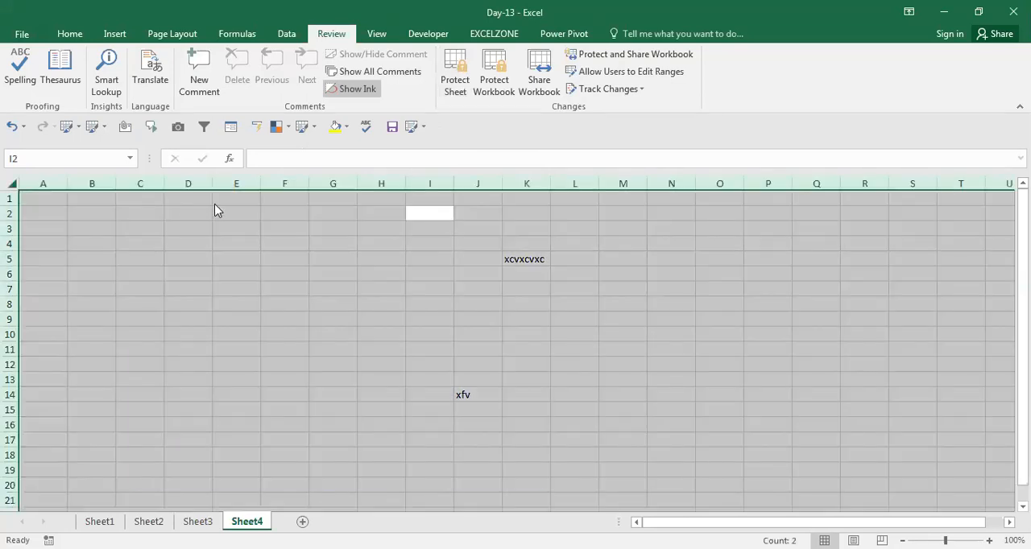
{"action": "key", "text": "ctrl+1"}
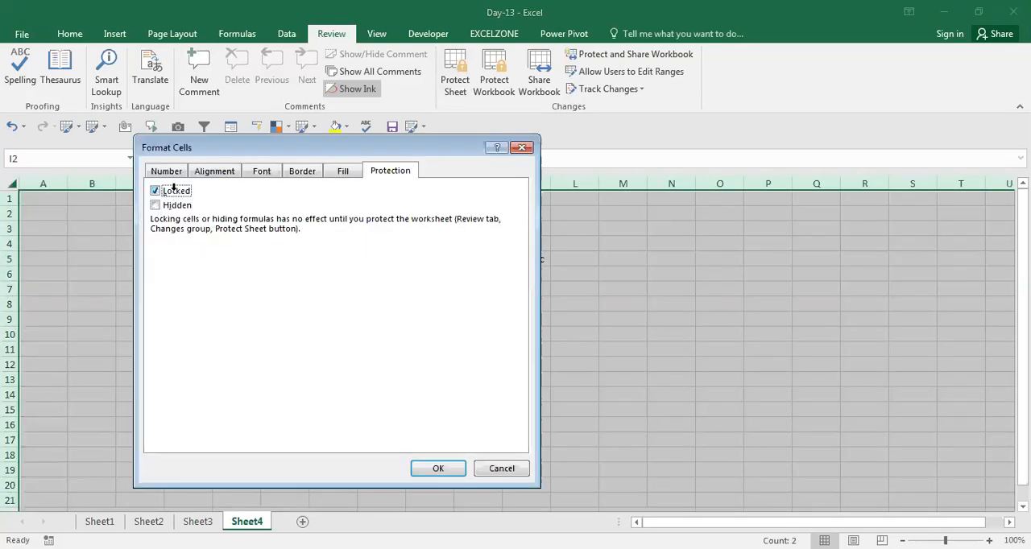
{"action": "key", "text": "Escape"}
Step: Enter the formula =RANDBETWEEN(30,100) in cell F2
{"action": "key", "text": "Up"}
{"action": "key", "text": "Left"}
{"action": "key", "text": "Left"}
{"action": "key", "text": "Down"}
{"action": "key", "text": "Left"}
{"action": "type", "text": "="}
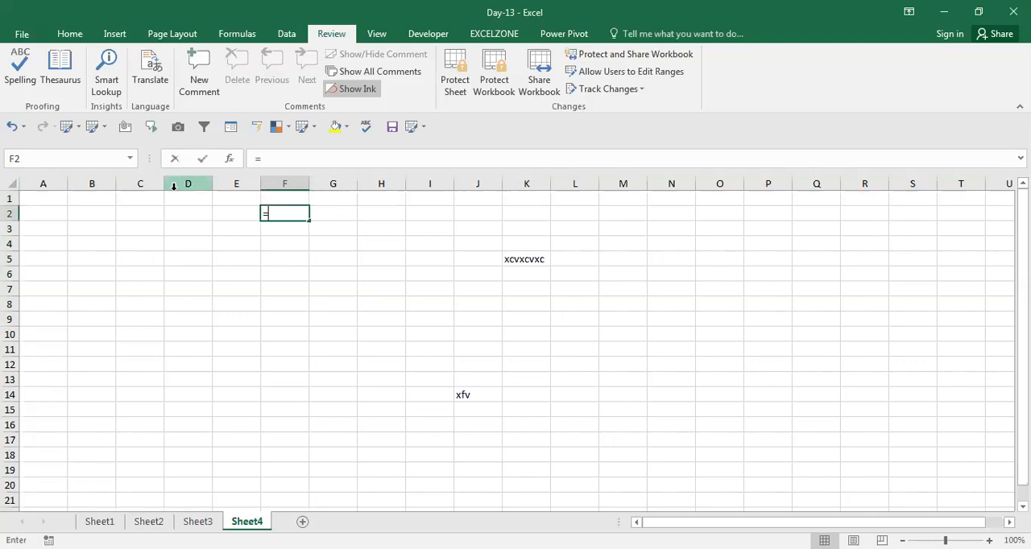
{"action": "type", "text": "RANDBETWEEN(30100"}
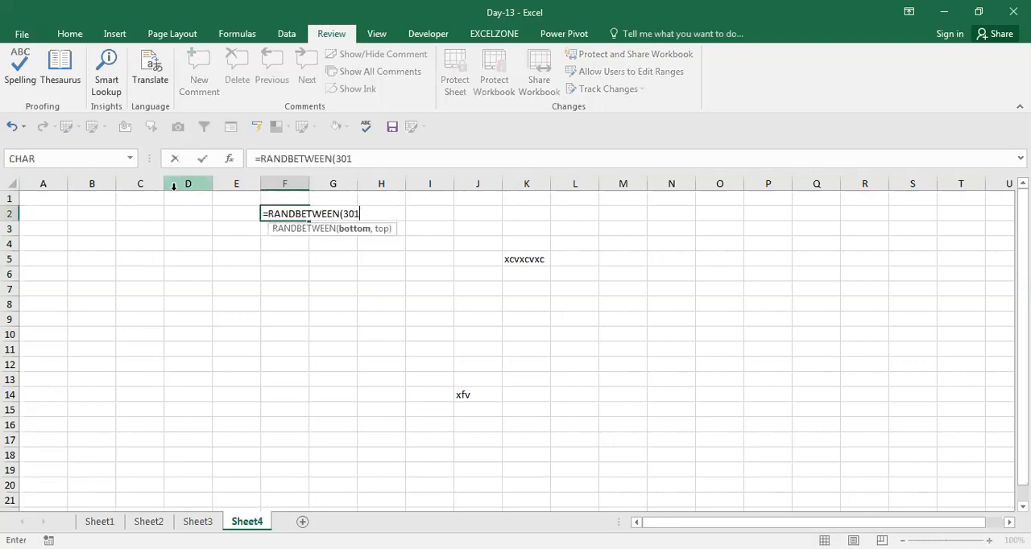
{"action": "key", "text": "Return"}
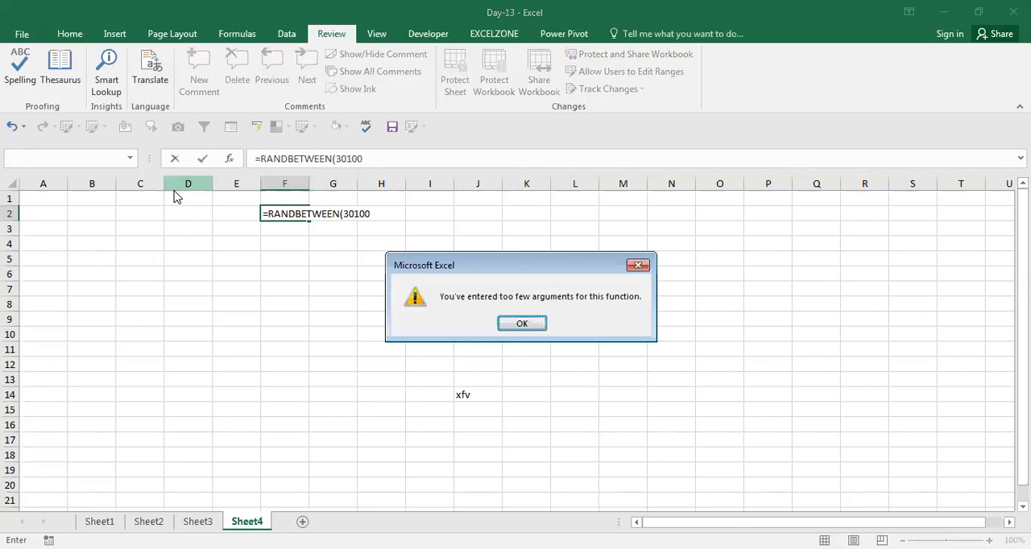
{"action": "key", "text": "Return"}
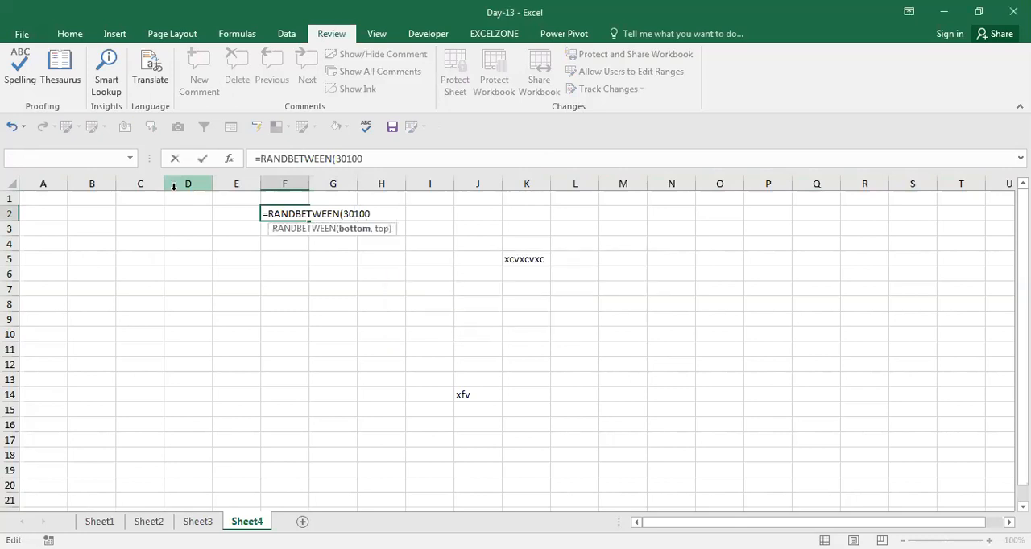
{"action": "type", "text": ","}
{"action": "key", "text": "ctrl+Return"}
Step: Fill the random-number formula from F2 across to column I and down to row 7
{"action": "key", "text": "shift+Right"}
{"action": "key", "text": "shift+Right"}
{"action": "key", "text": "shift+Right"}
{"action": "key", "text": "ctrl+r"}
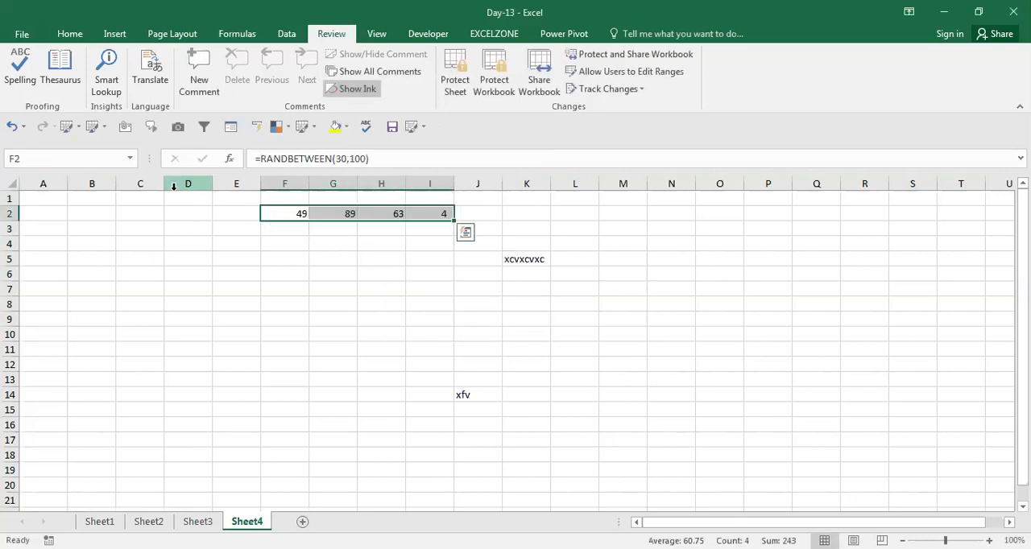
{"action": "key", "text": "shift+Down"}
{"action": "key", "text": "shift+Down"}
{"action": "key", "text": "shift+Down"}
{"action": "key", "text": "shift+Down"}
{"action": "key", "text": "shift+Down"}
{"action": "key", "text": "ctrl+d"}
Step: Paste the random numbers in F2:I7 over themselves as values only, and undo the conversion
{"action": "key", "text": "ctrl+c"}
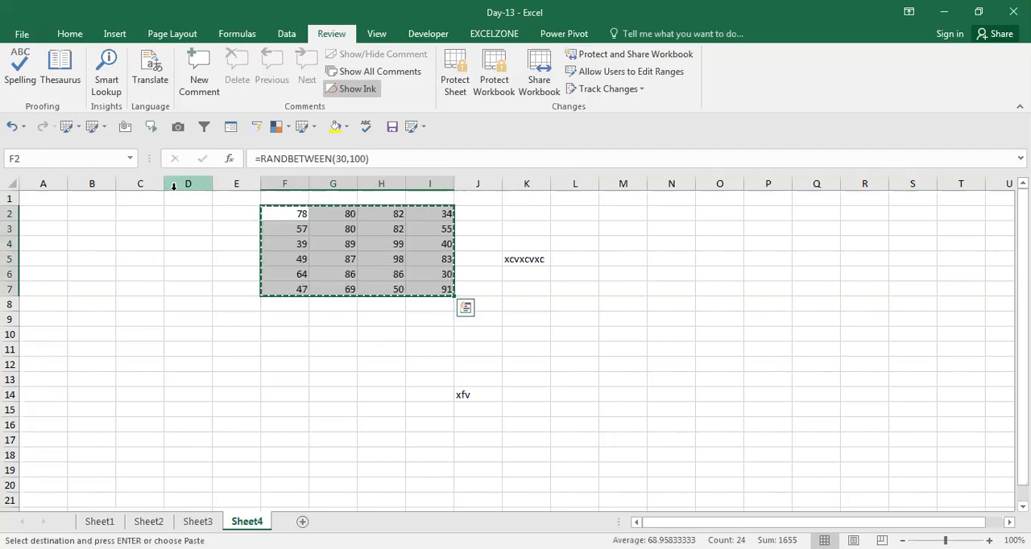
{"action": "key", "text": "alt+e"}
{"action": "key", "text": "s"}
{"action": "key", "text": "v"}
{"action": "key", "text": "Return"}
{"action": "key", "text": "Escape"}
{"action": "key", "text": "ctrl+z"}
{"action": "key", "text": "Escape"}
{"action": "key", "text": "shift+BackSpace"}
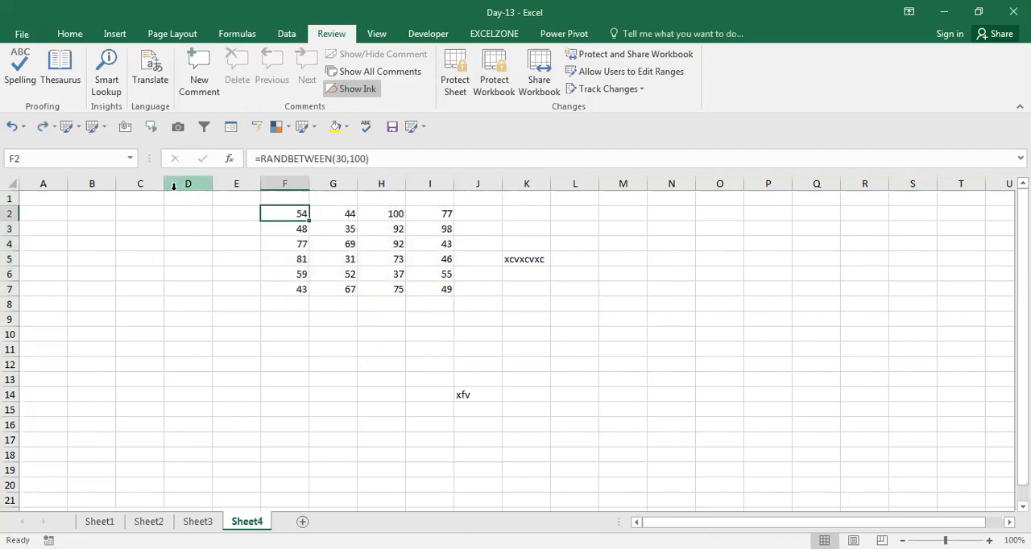
Step: Turn off the Locked protection setting for every cell on the sheet
{"action": "key", "text": "shift+Right"}
{"action": "key", "text": "shift+Right"}
{"action": "key", "text": "shift+Right"}
{"action": "key", "text": "shift+Left"}
{"action": "key", "text": "shift+Left"}
{"action": "key", "text": "shift+Left"}
{"action": "key", "text": "ctrl+a"}
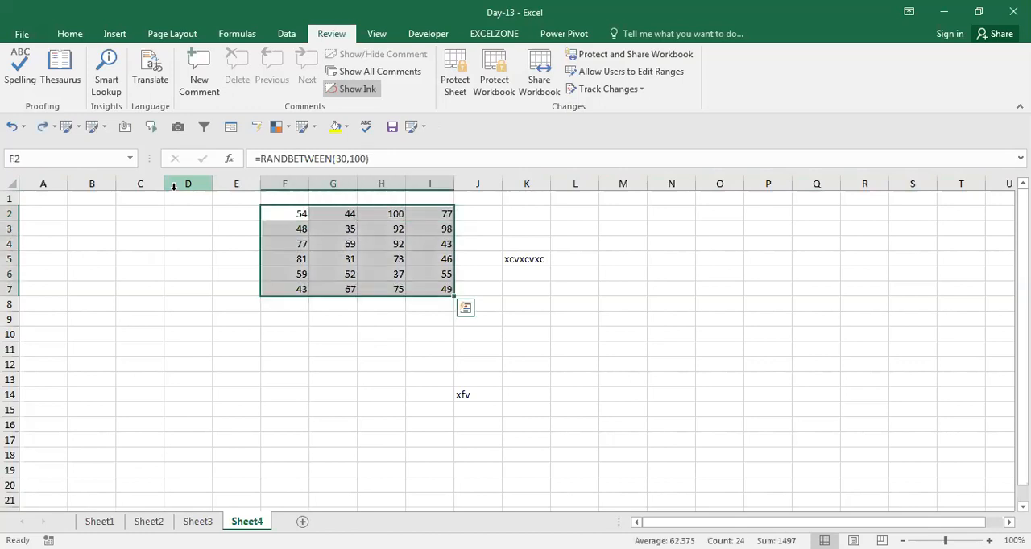
{"action": "key", "text": "ctrl+a"}
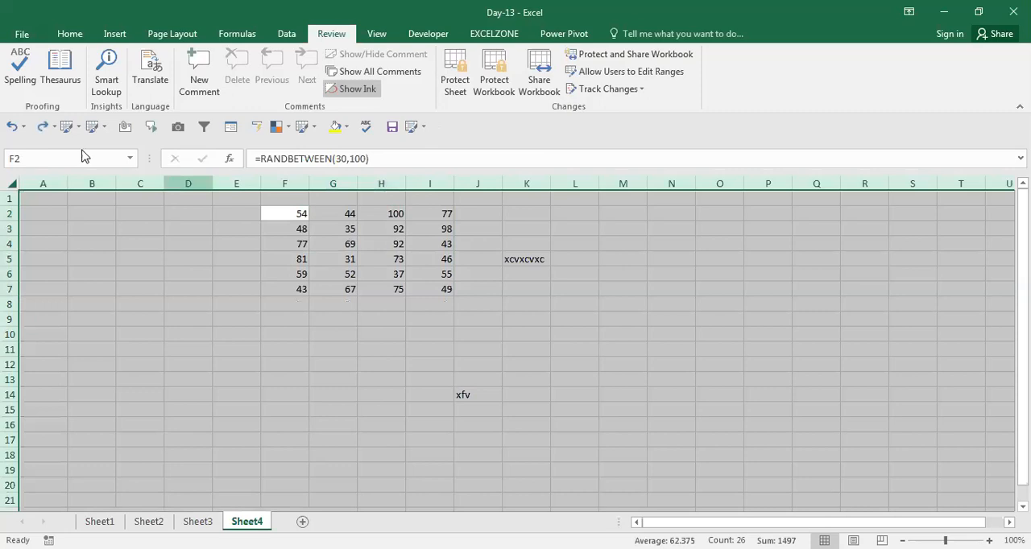
{"action": "key", "text": "ctrl+1"}
{"action": "left_click", "coordinate": [170, 192]}
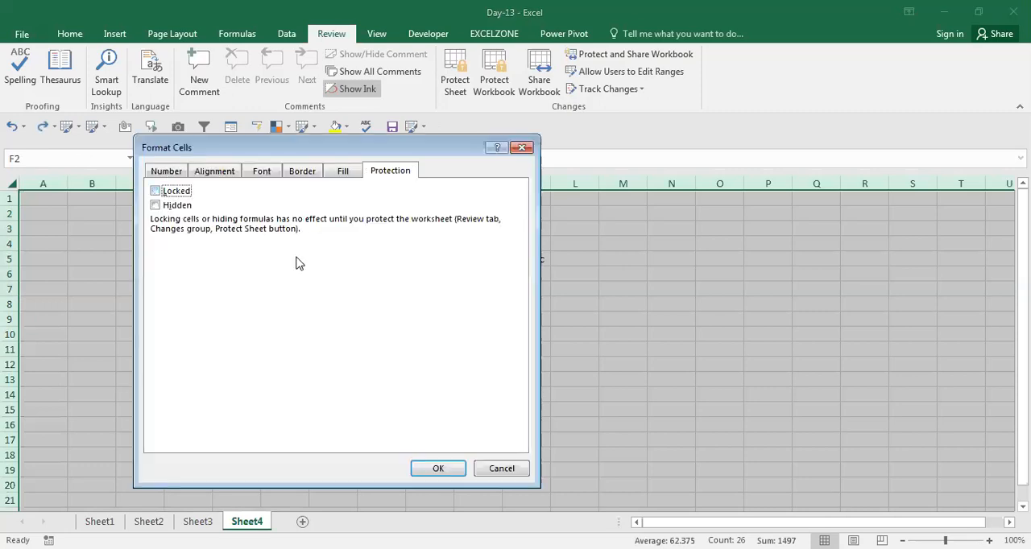
{"action": "left_click", "coordinate": [449, 476]}
Step: Set the formula cells F2:I7 to both Locked and Hidden in their cell protection settings
{"action": "key", "text": "Down"}
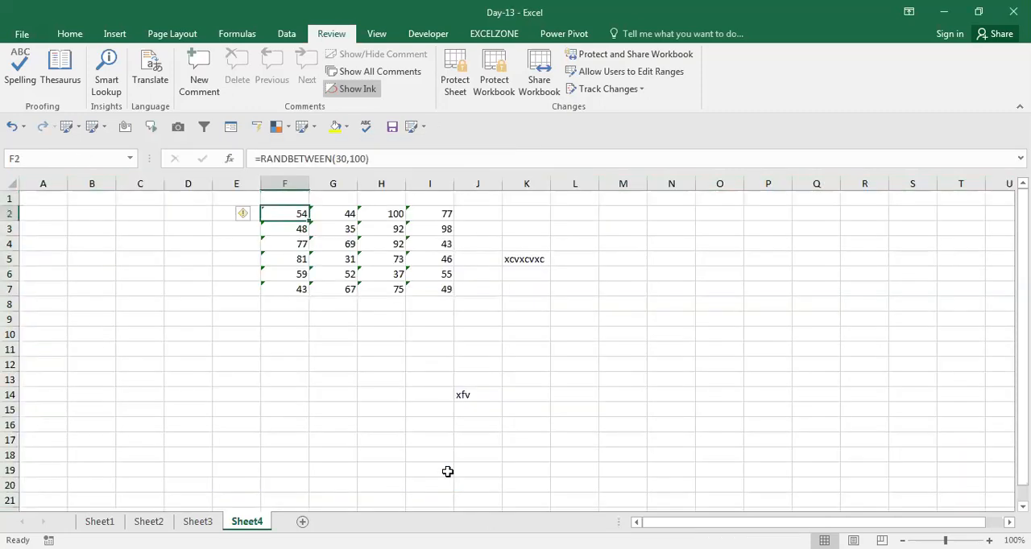
{"action": "key", "text": "ctrl+shift+Right"}
{"action": "key", "text": "ctrl+shift+Down"}
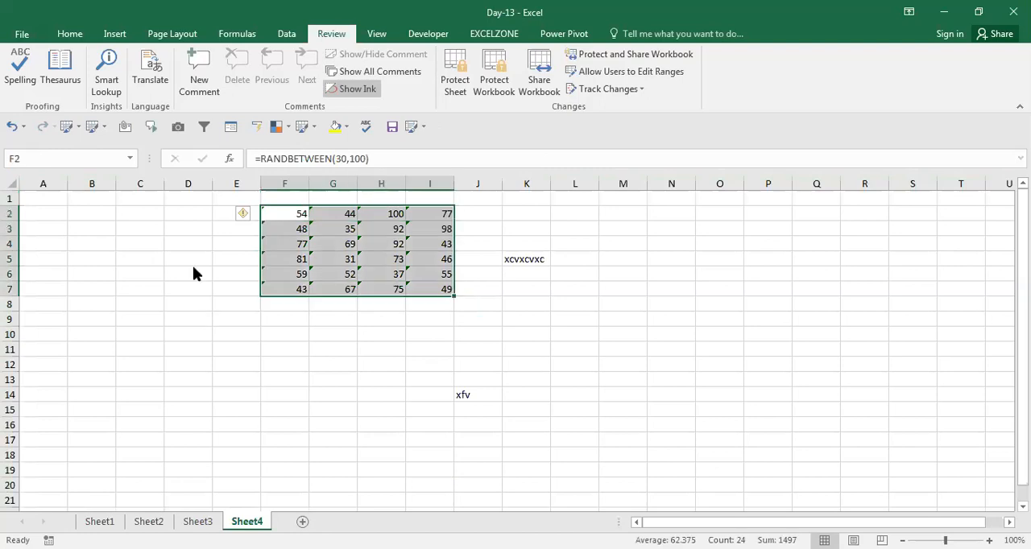
{"action": "key", "text": "ctrl+1"}
{"action": "left_click", "coordinate": [172, 192]}
{"action": "left_click", "coordinate": [172, 207]}
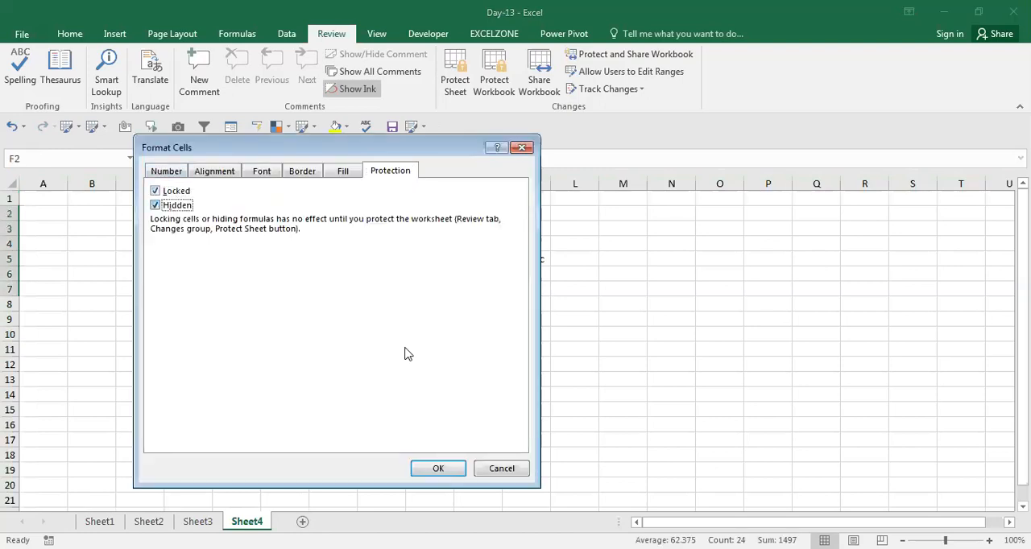
{"action": "left_click", "coordinate": [438, 468]}
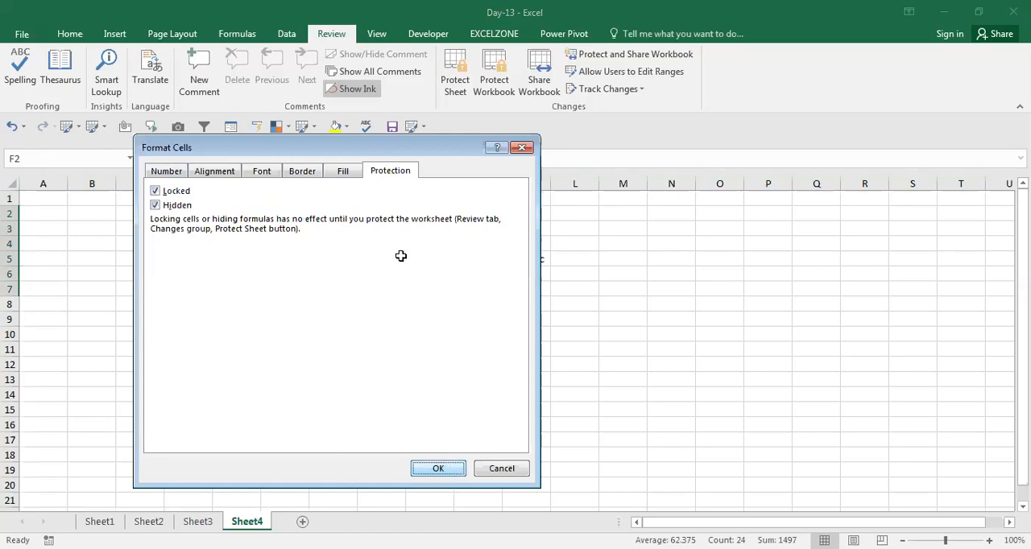
Step: Protect the sheet with its hidden formulas by entering and confirming the unprotect password
{"action": "type", "text": "123"}
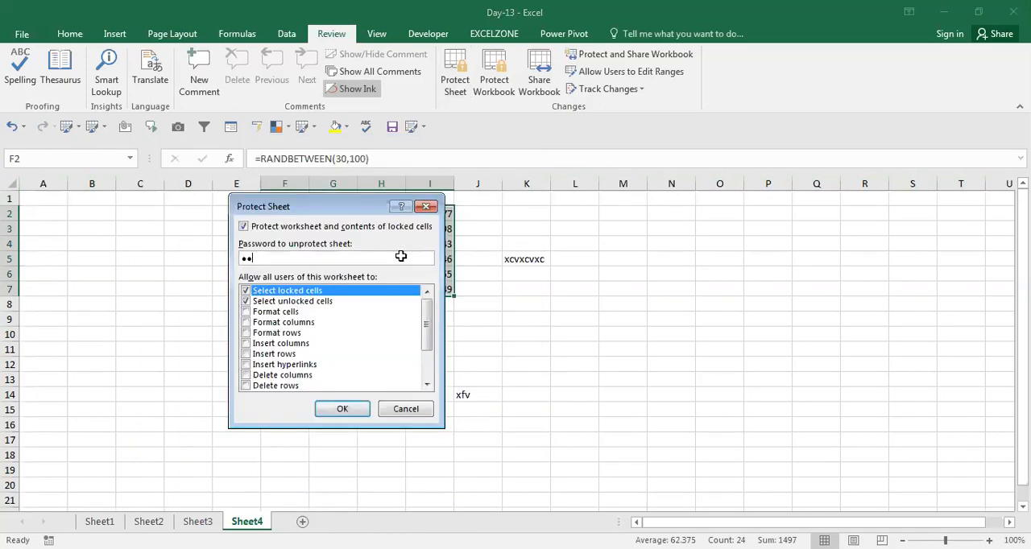
{"action": "key", "text": "Return"}
{"action": "type", "text": "123"}
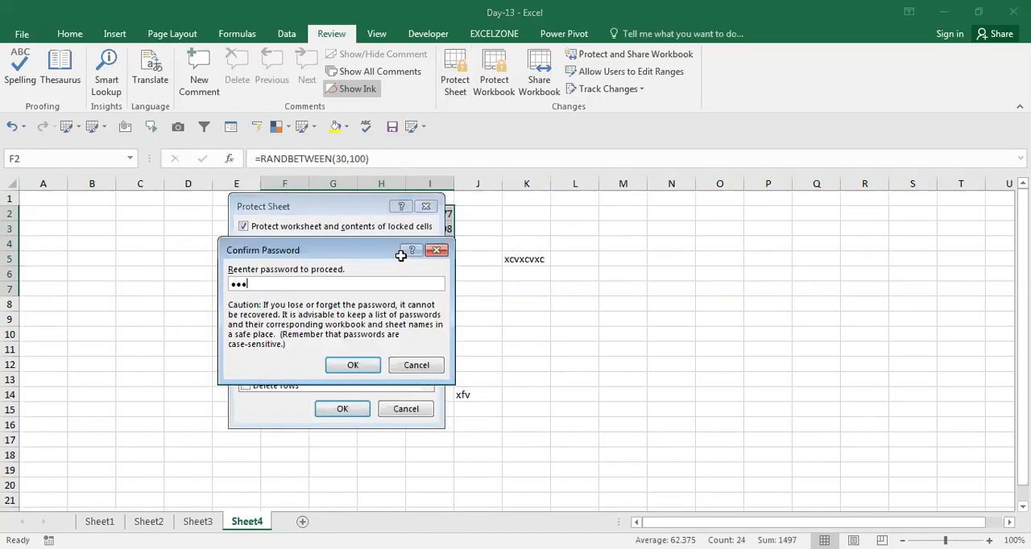
{"action": "key", "text": "Return"}
Step: Check whether H3 reveals its formula, try to enter x in locked cell I6, and check the formula display of G6
{"action": "left_click", "coordinate": [375, 229]}
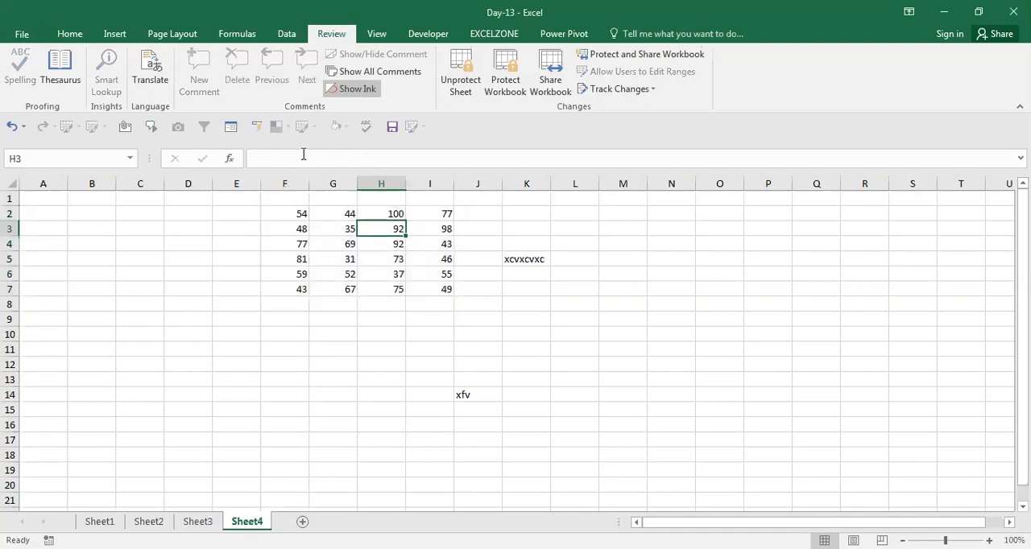
{"action": "left_click", "coordinate": [410, 268]}
{"action": "key", "text": "x"}
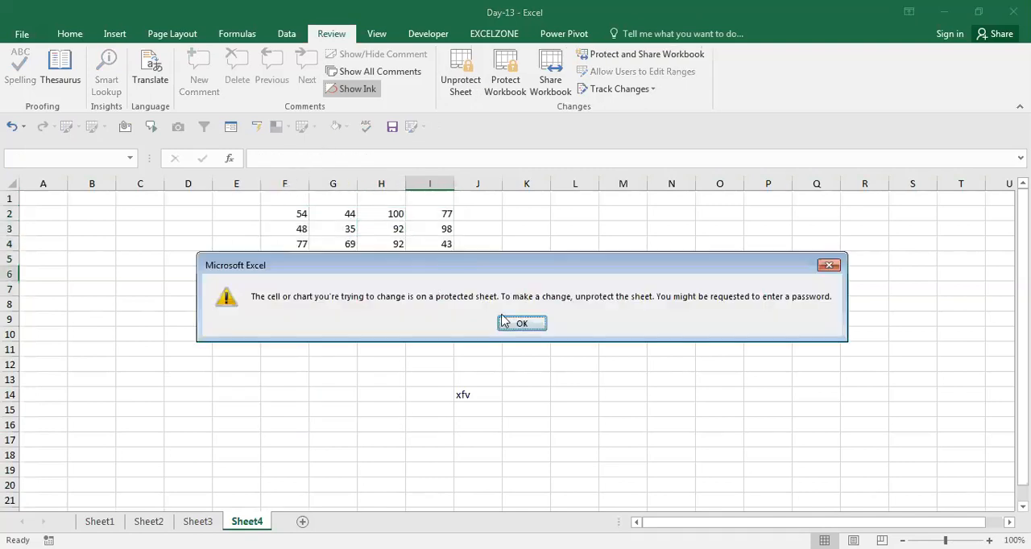
{"action": "left_click", "coordinate": [521, 323]}
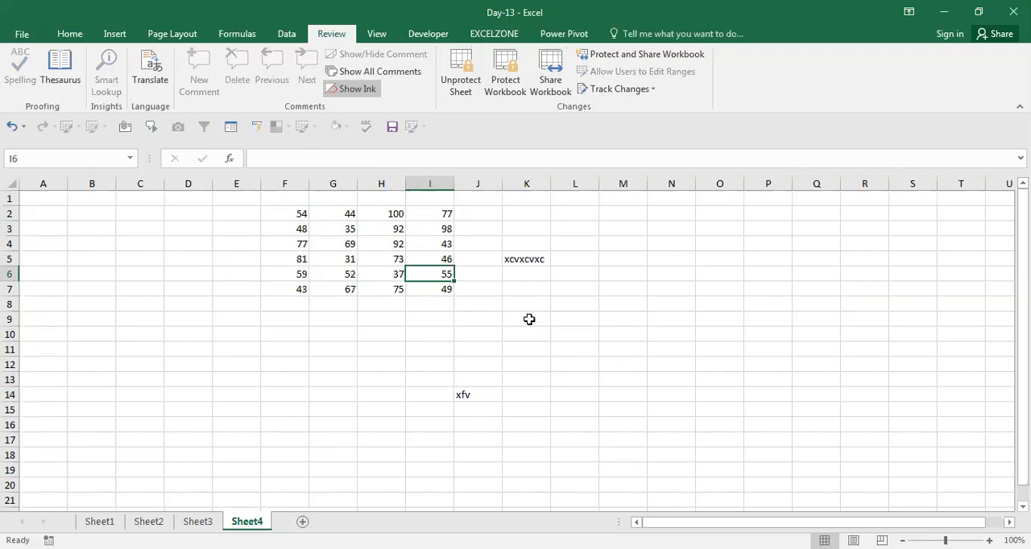
{"action": "key", "text": "Left"}
{"action": "key", "text": "Left"}
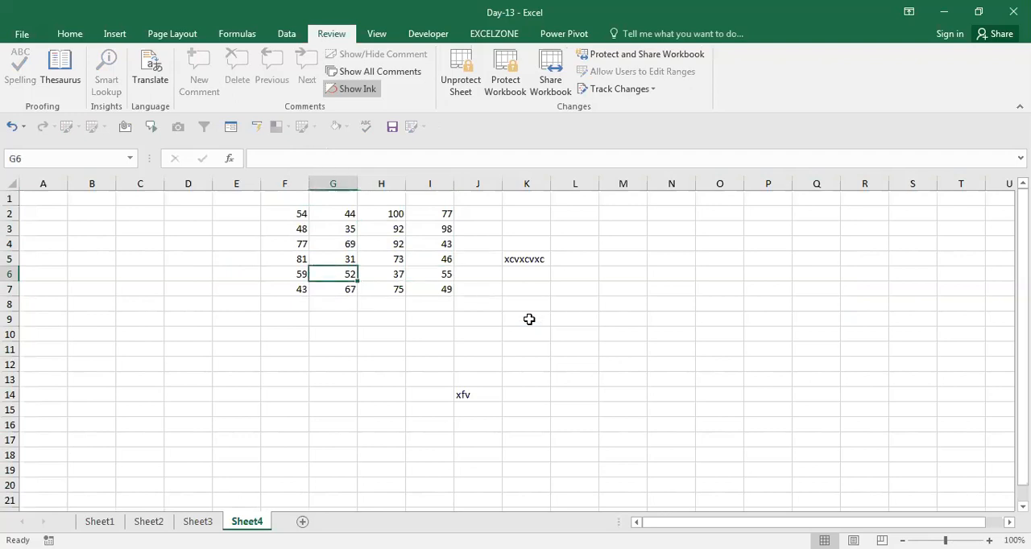